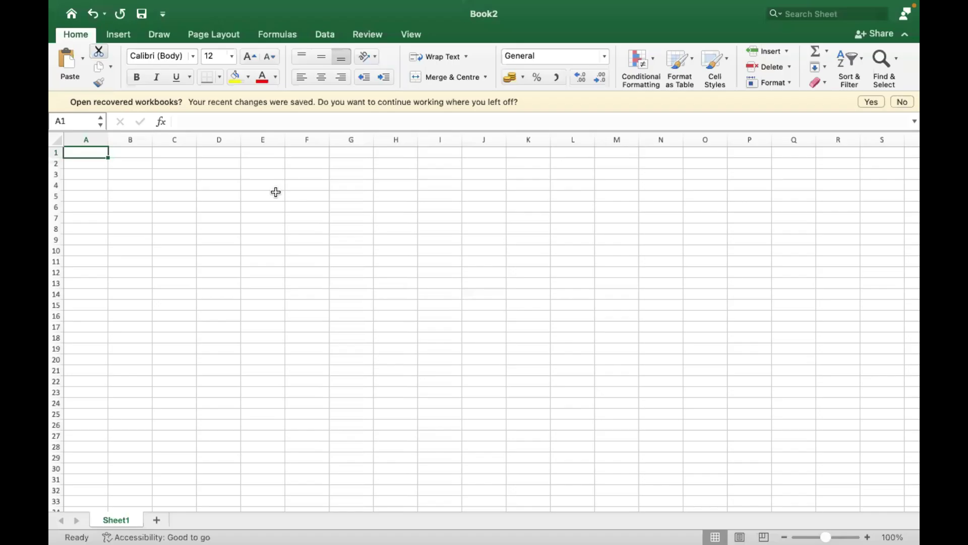
Enter Employee ID and Target headers, autofit column A, and put an employee ID and 10000 below
{"action": "type", "text": "Employe"}
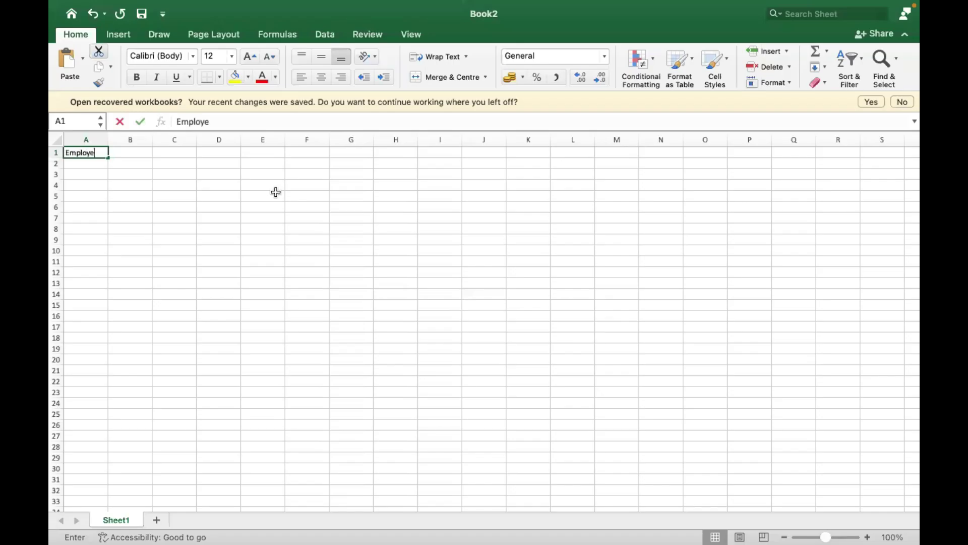
{"action": "type", "text": "e ID"}
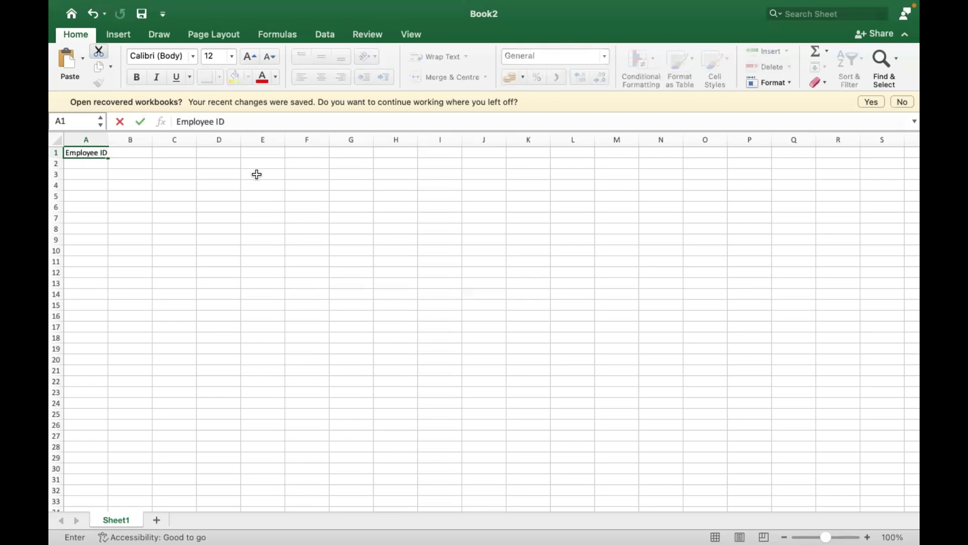
{"action": "double_click", "coordinate": [107, 140]}
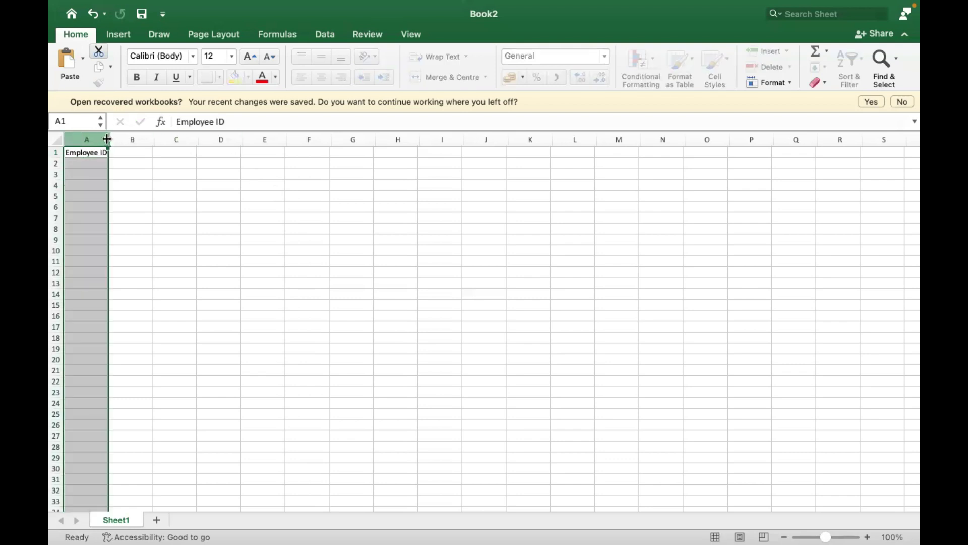
{"action": "left_click", "coordinate": [91, 159]}
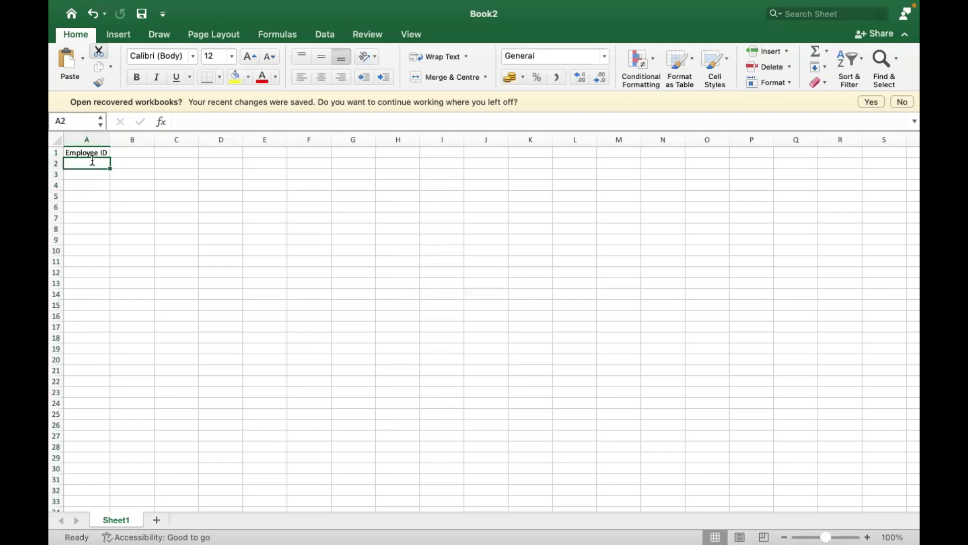
{"action": "type", "text": "579"}
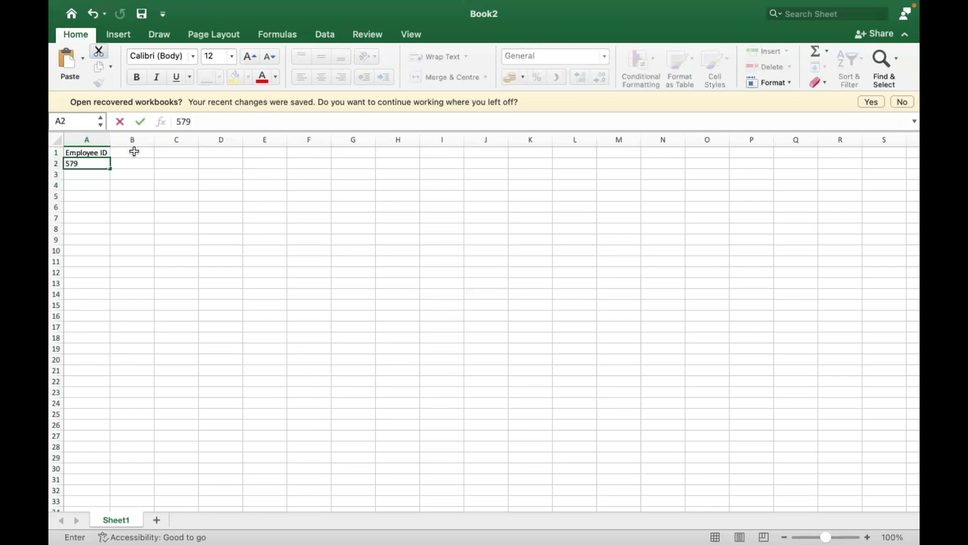
{"action": "left_click", "coordinate": [133, 152]}
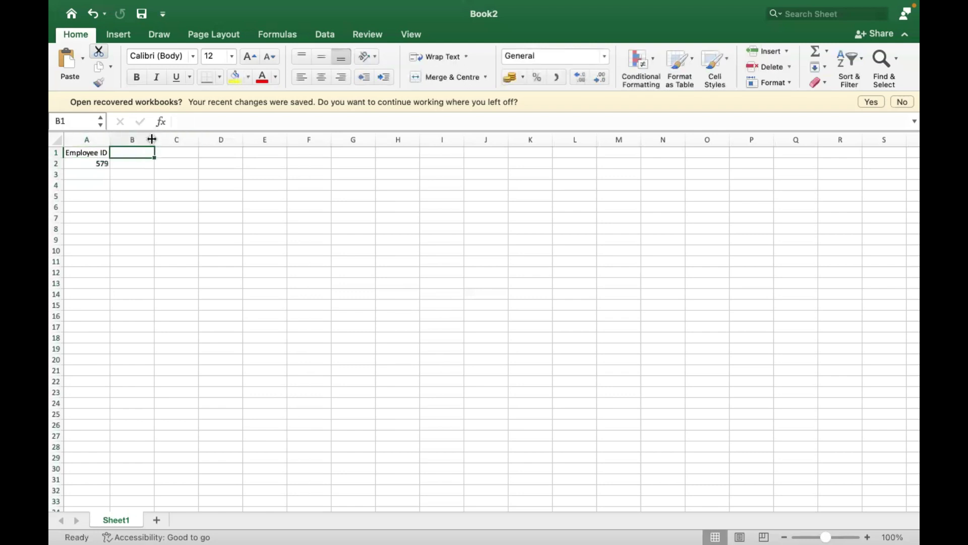
{"action": "type", "text": "Target"}
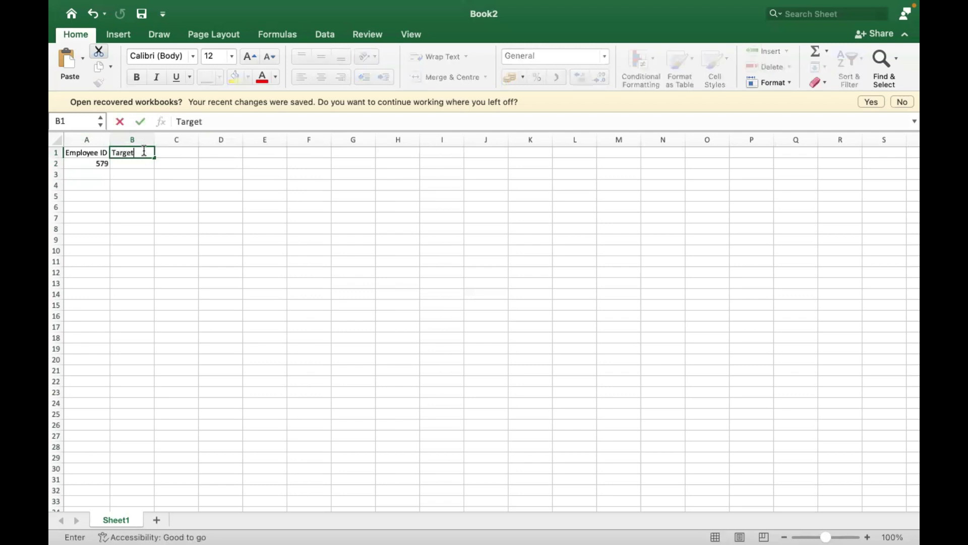
{"action": "key", "text": "Return"}
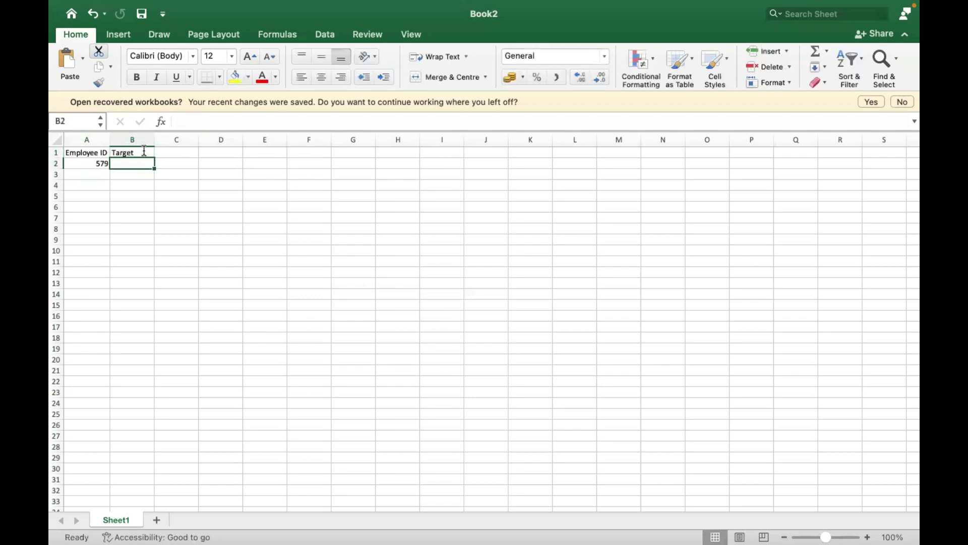
{"action": "type", "text": "10000"}
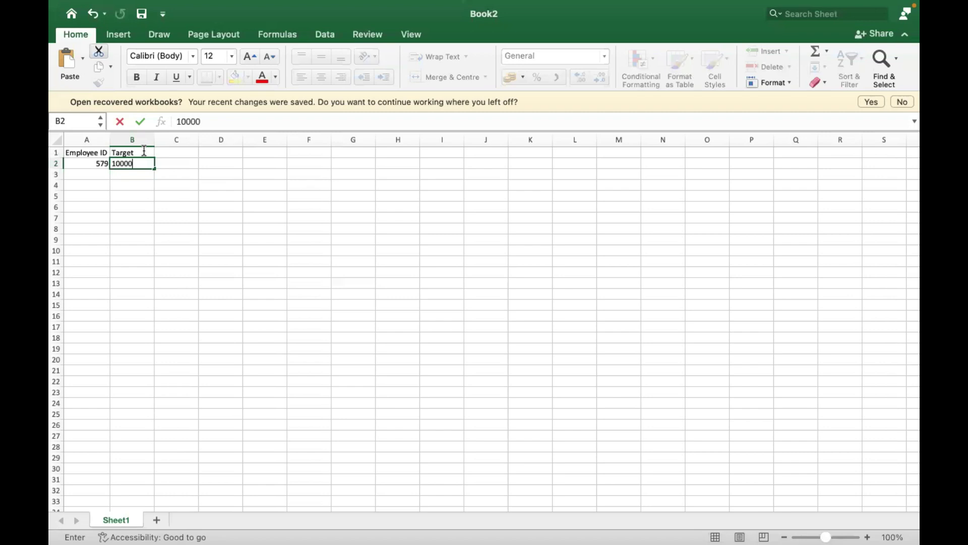
Add the Ind, Team, Business and Result headers across C1:F1
{"action": "left_click", "coordinate": [164, 149]}
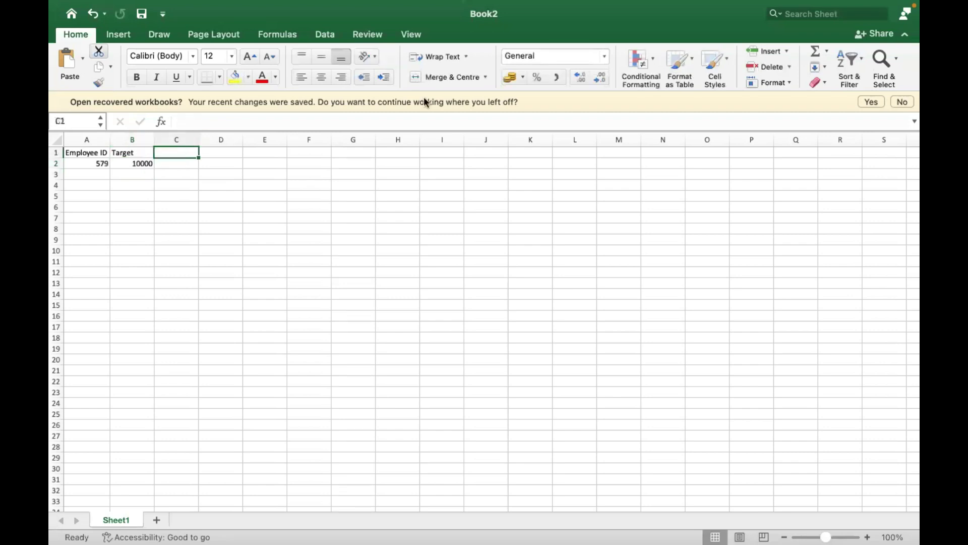
{"action": "type", "text": "Ind"}
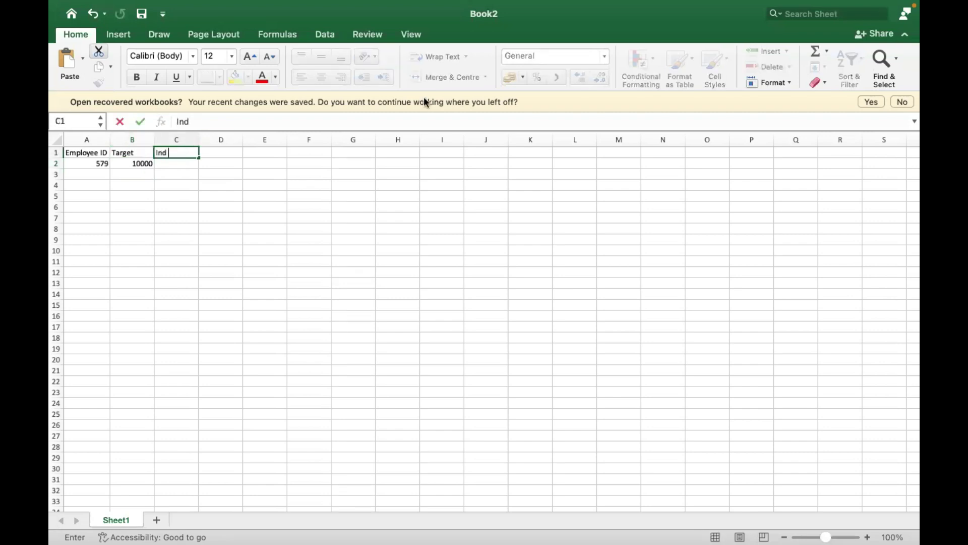
{"action": "key", "text": "Tab"}
{"action": "type", "text": "Team"}
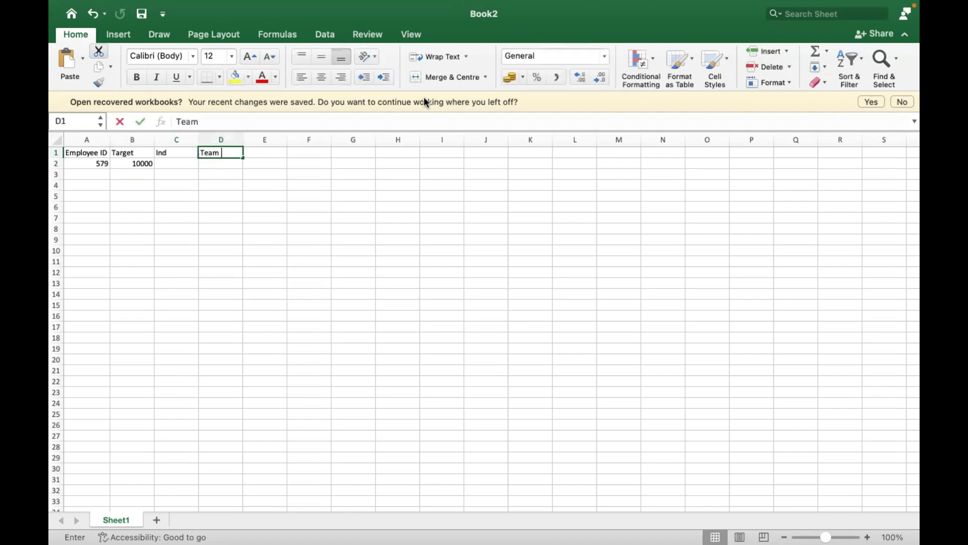
{"action": "key", "text": "Tab"}
{"action": "type", "text": "Busin"}
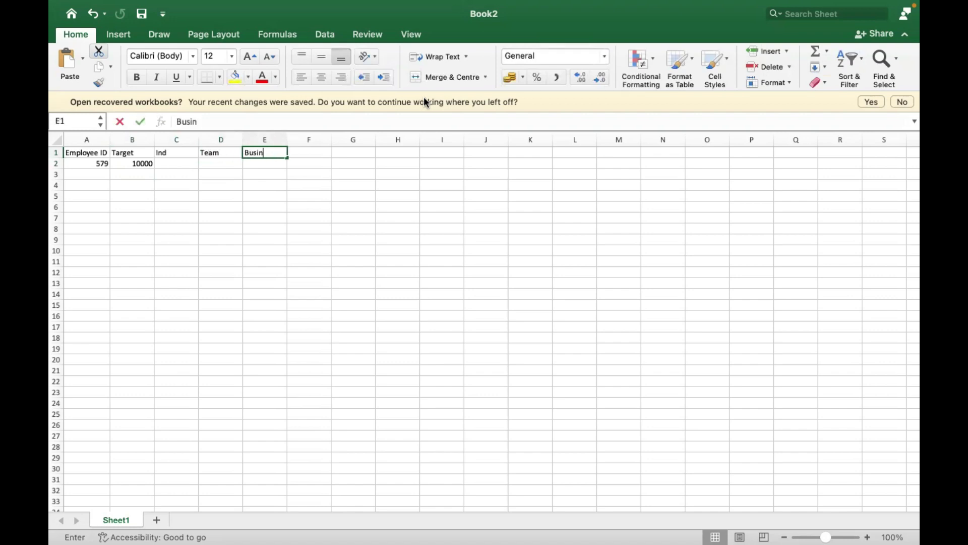
{"action": "type", "text": "ess"}
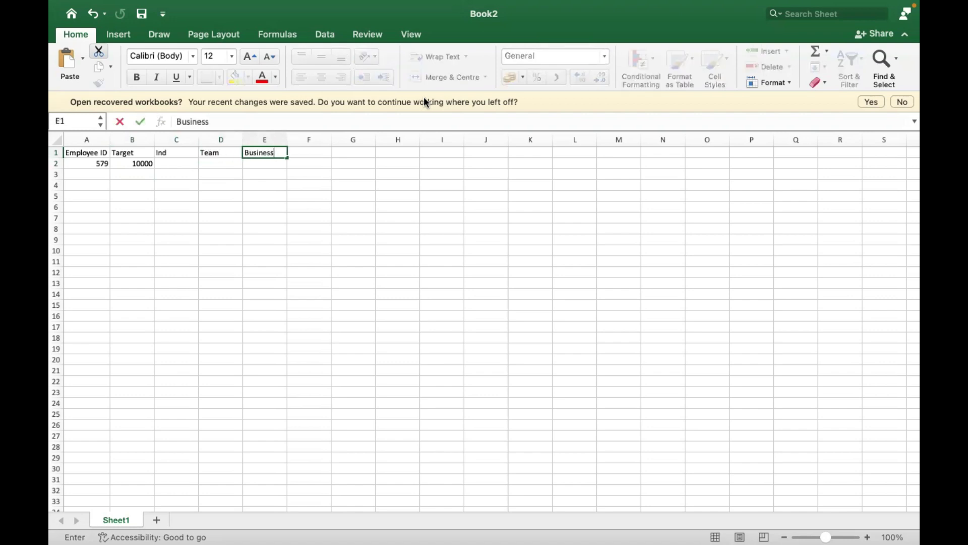
{"action": "key", "text": "Tab"}
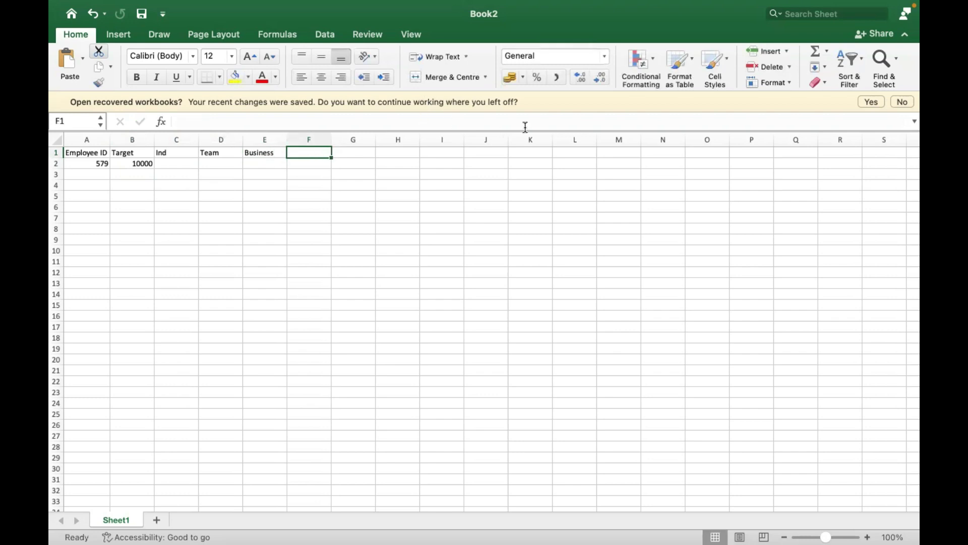
{"action": "type", "text": "Re"}
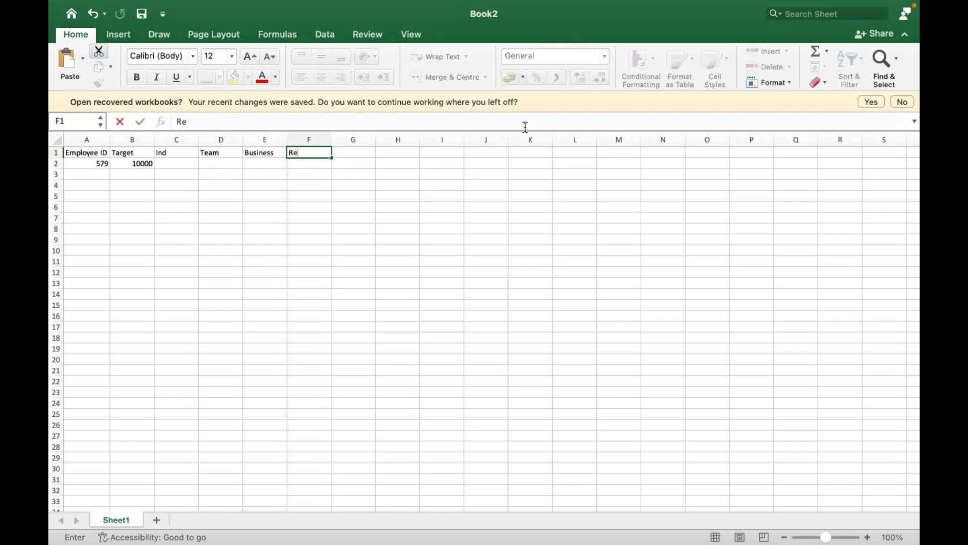
{"action": "type", "text": "sult"}
Insert a blank top row and merge C1:E1 into a 'Target Information' header
{"action": "left_click", "coordinate": [58, 151]}
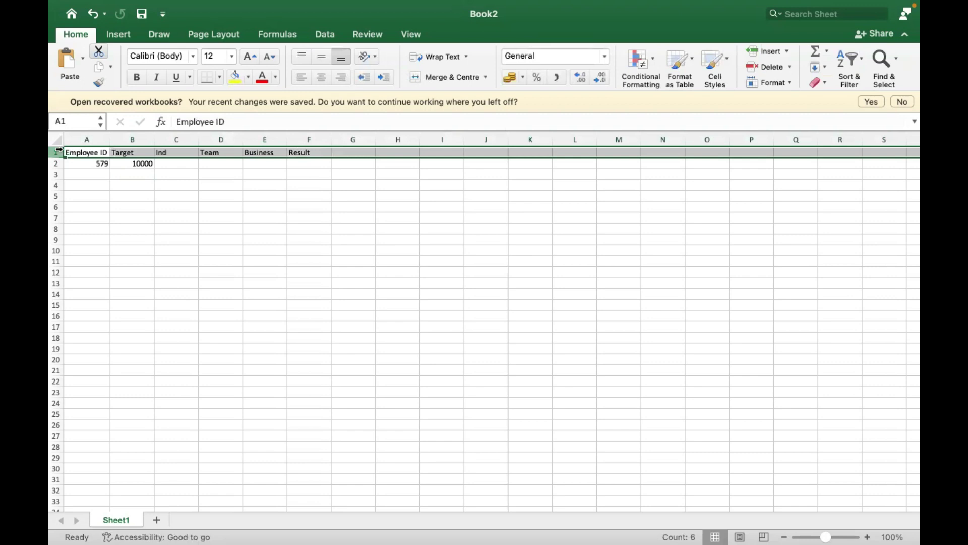
{"action": "key", "text": "super+shift+equal"}
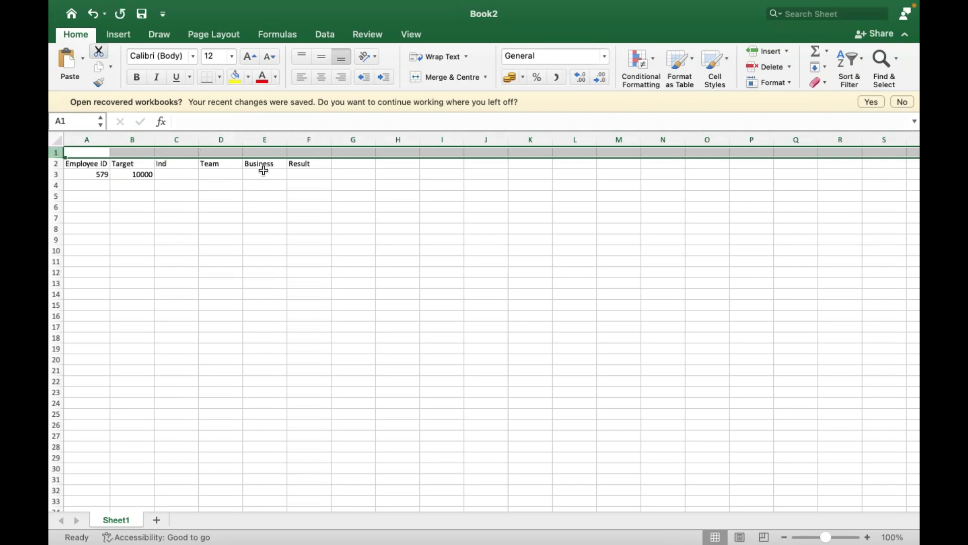
{"action": "left_click_drag", "start_coordinate": [134, 149], "coordinate": [220, 149]}
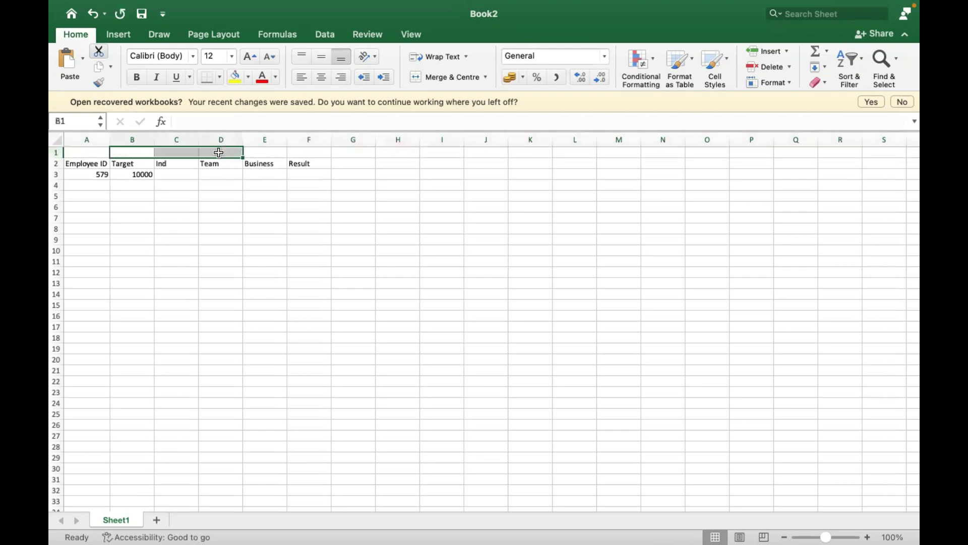
{"action": "left_click", "coordinate": [453, 77]}
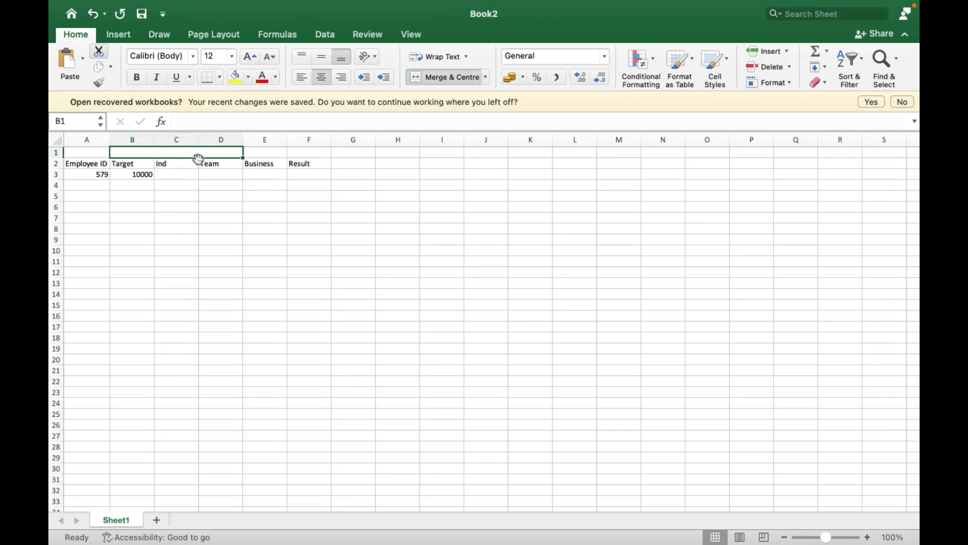
{"action": "key", "text": "super+z"}
{"action": "left_click", "coordinate": [181, 152]}
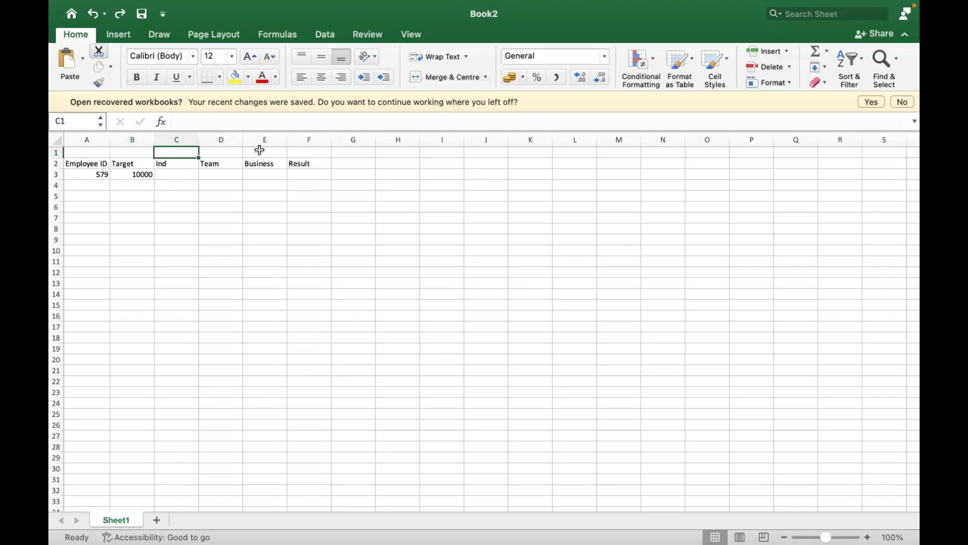
{"action": "left_click", "coordinate": [260, 150], "text": "shift"}
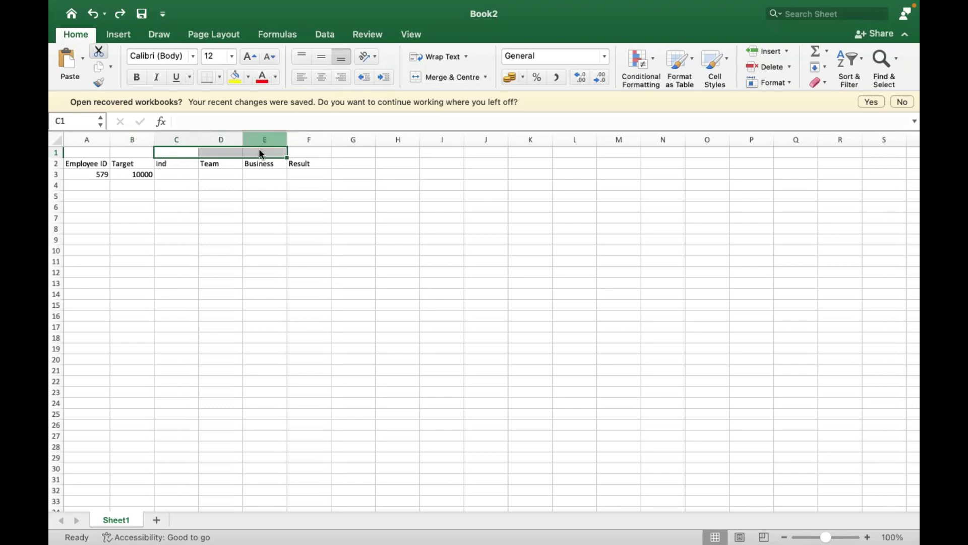
{"action": "left_click", "coordinate": [427, 77]}
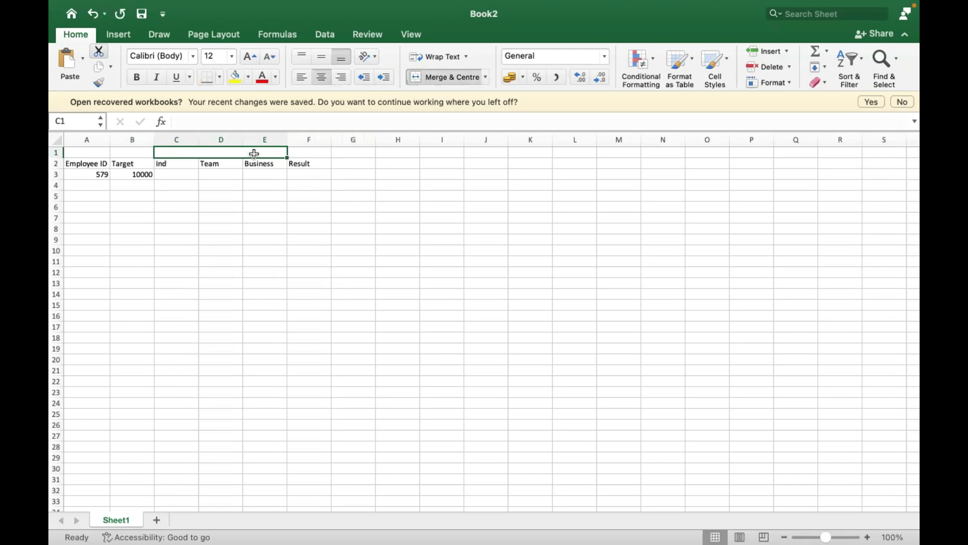
{"action": "type", "text": "Target"}
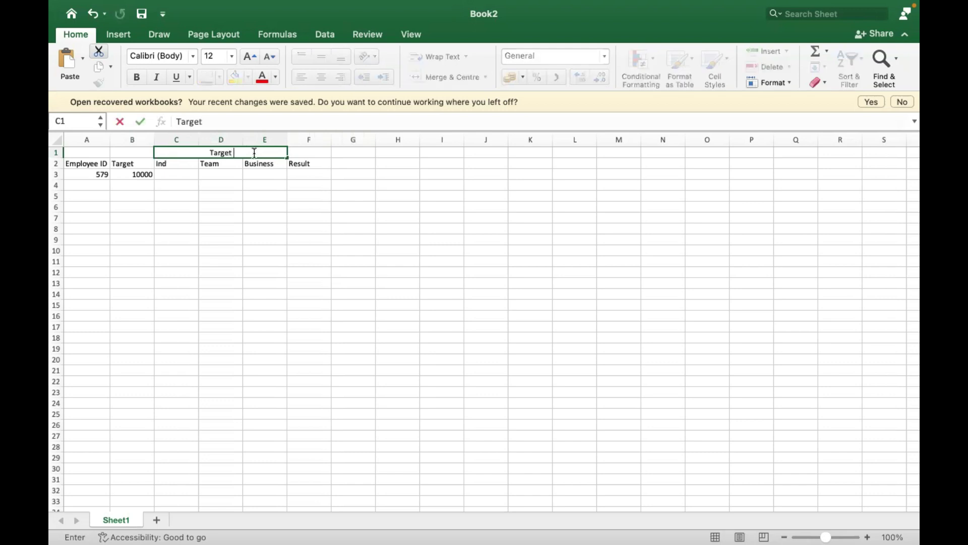
{"action": "type", "text": " Information"}
{"action": "left_click", "coordinate": [302, 153]}
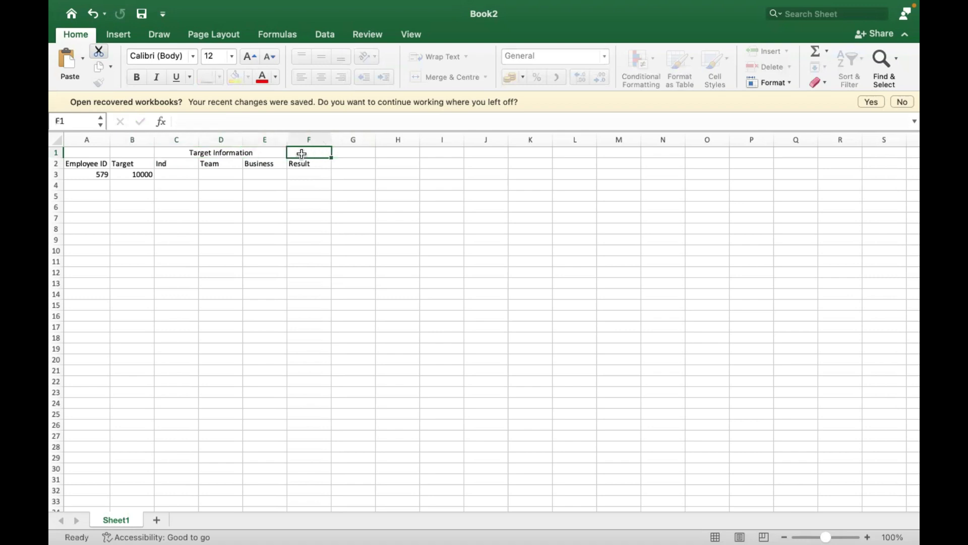
Merge F1:H1 as 'Guideline' and I1:K1 as 'Payout Information'
{"action": "left_click", "coordinate": [312, 165]}
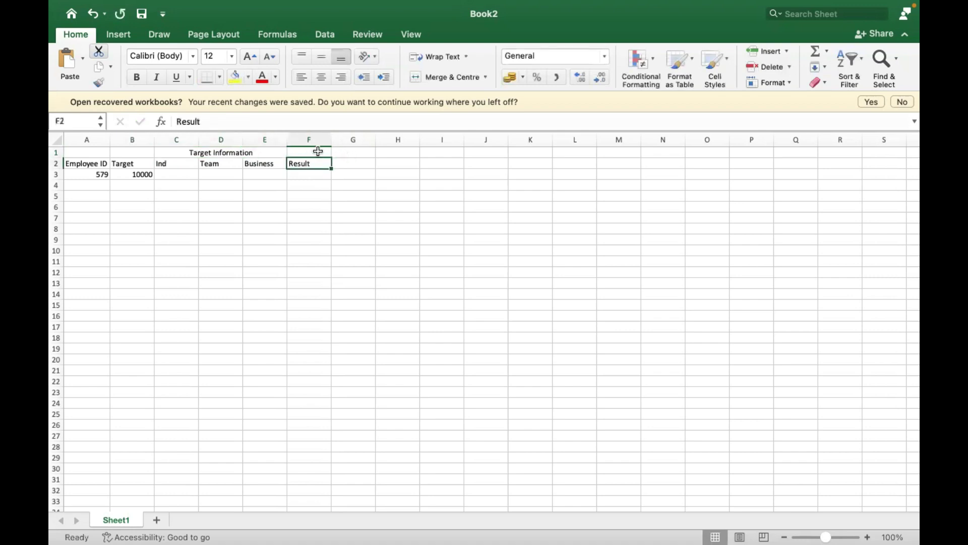
{"action": "left_click", "coordinate": [318, 152]}
{"action": "left_click", "coordinate": [402, 152], "text": "shift"}
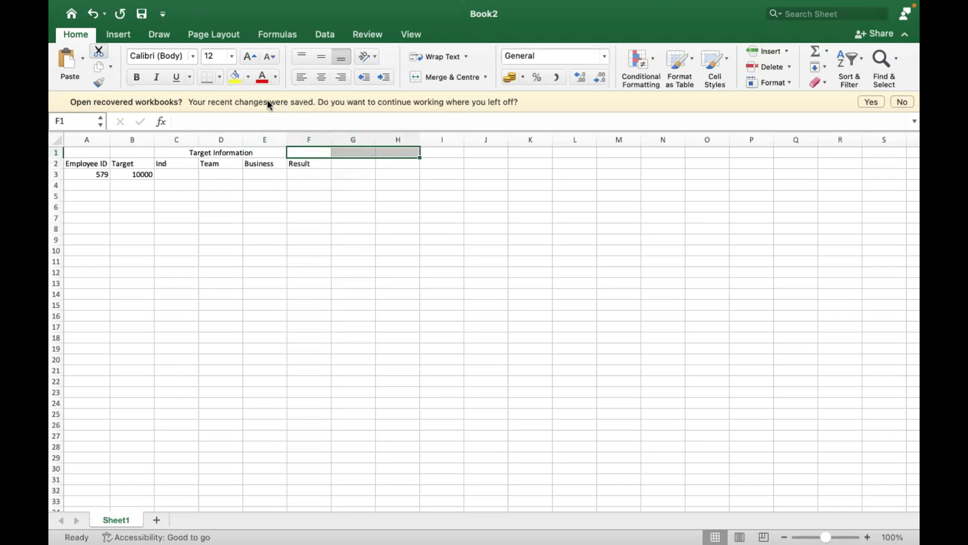
{"action": "left_click", "coordinate": [449, 76]}
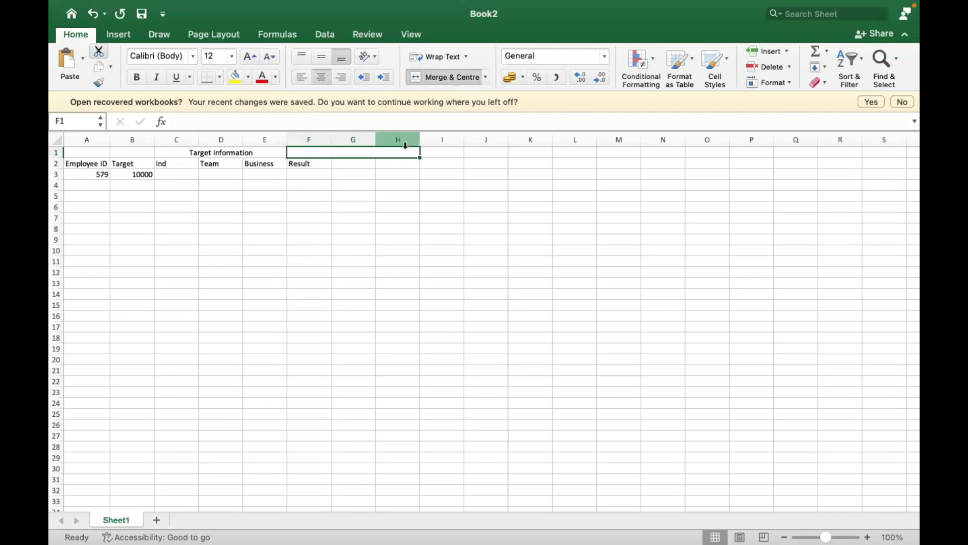
{"action": "type", "text": "Guid"}
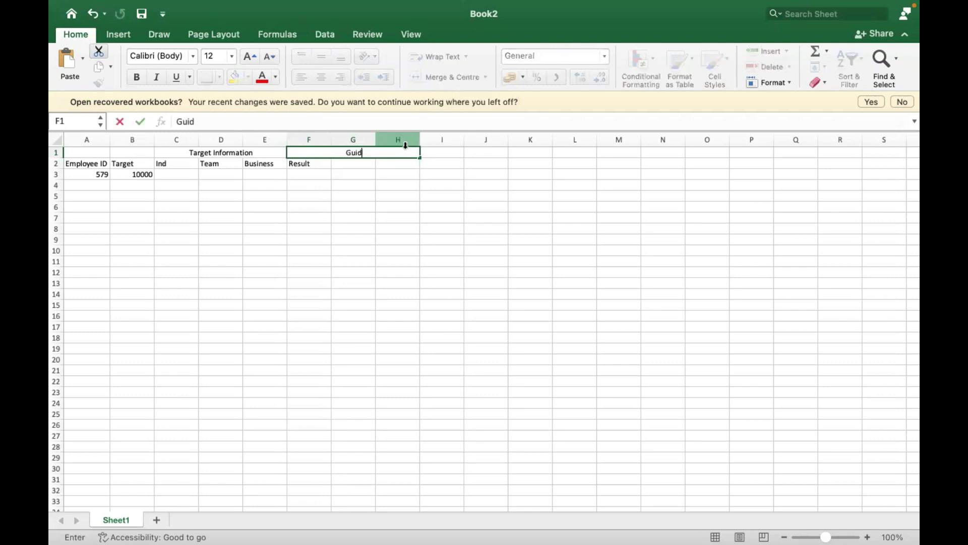
{"action": "type", "text": "eline"}
{"action": "left_click", "coordinate": [449, 153]}
{"action": "left_click", "coordinate": [530, 150], "text": "shift"}
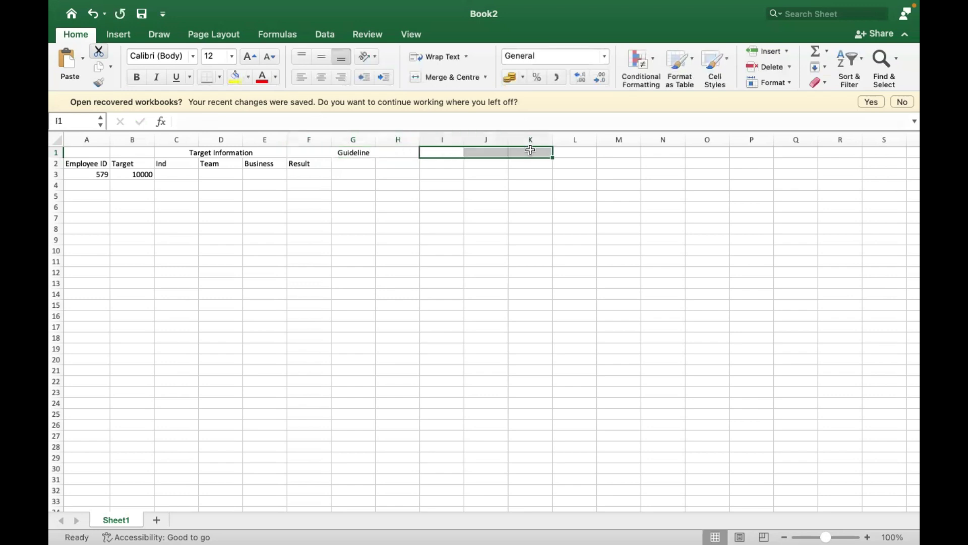
{"action": "left_click", "coordinate": [441, 77]}
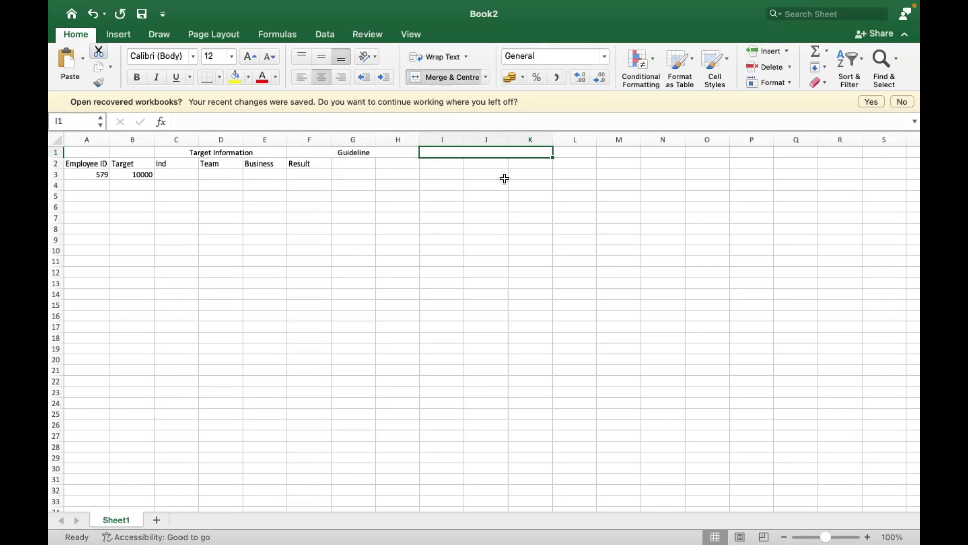
{"action": "type", "text": "Payout"}
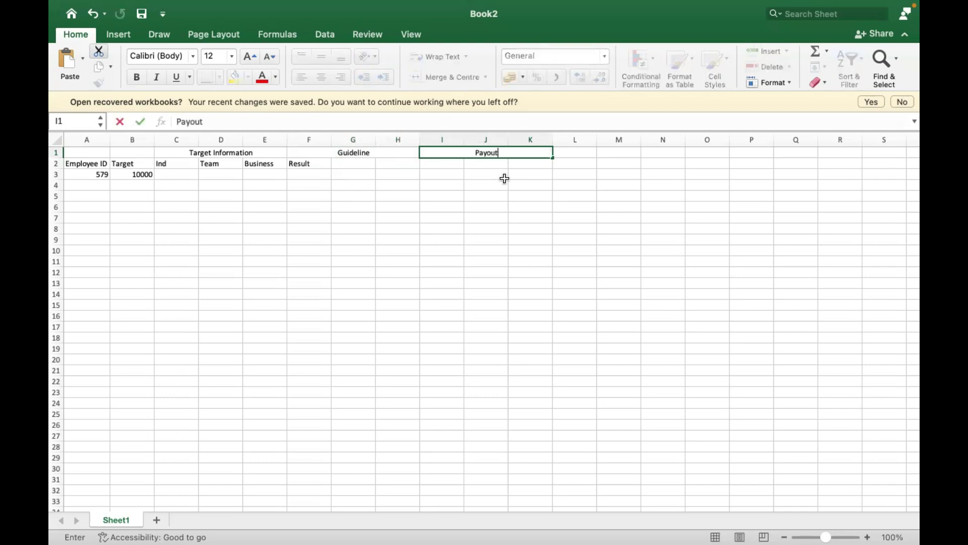
{"action": "type", "text": " Information"}
{"action": "left_click", "coordinate": [597, 222]}
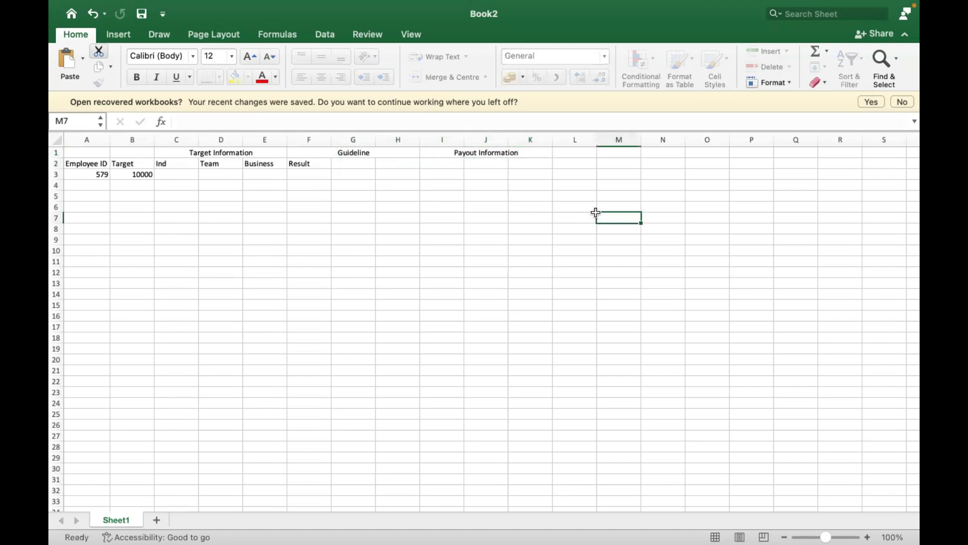
Enter the heading 'Fianal payout' in L2, correcting the 'Oayout' typo
{"action": "left_click", "coordinate": [562, 162]}
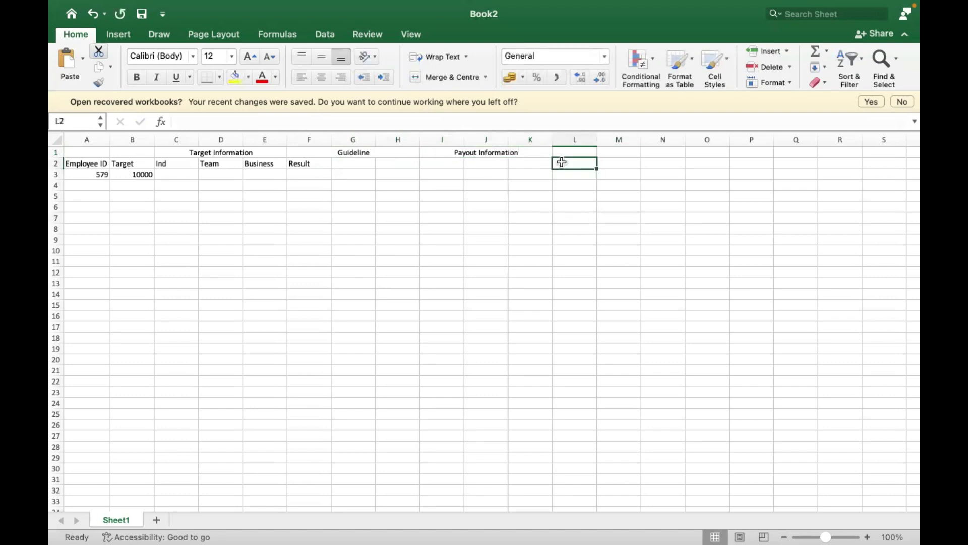
{"action": "type", "text": "Fia"}
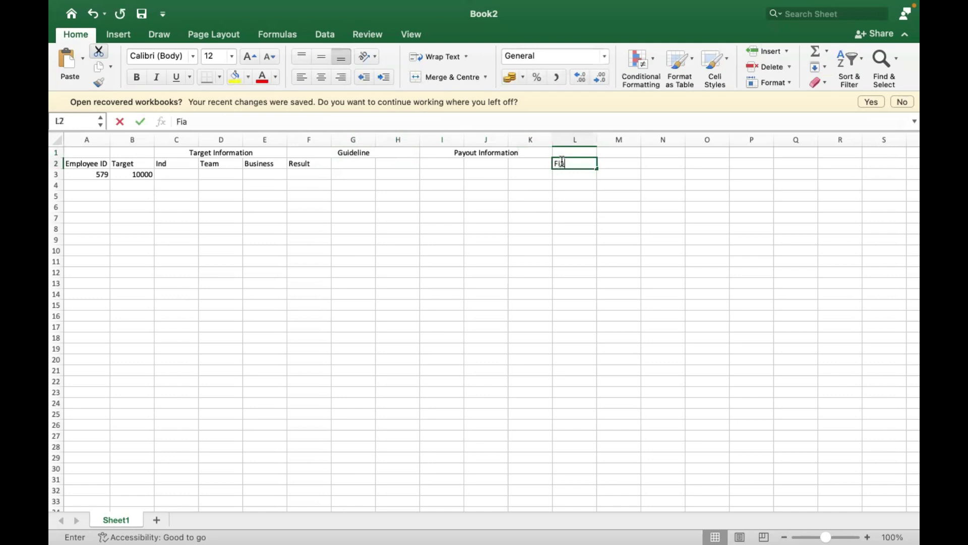
{"action": "type", "text": "nal Oayout"}
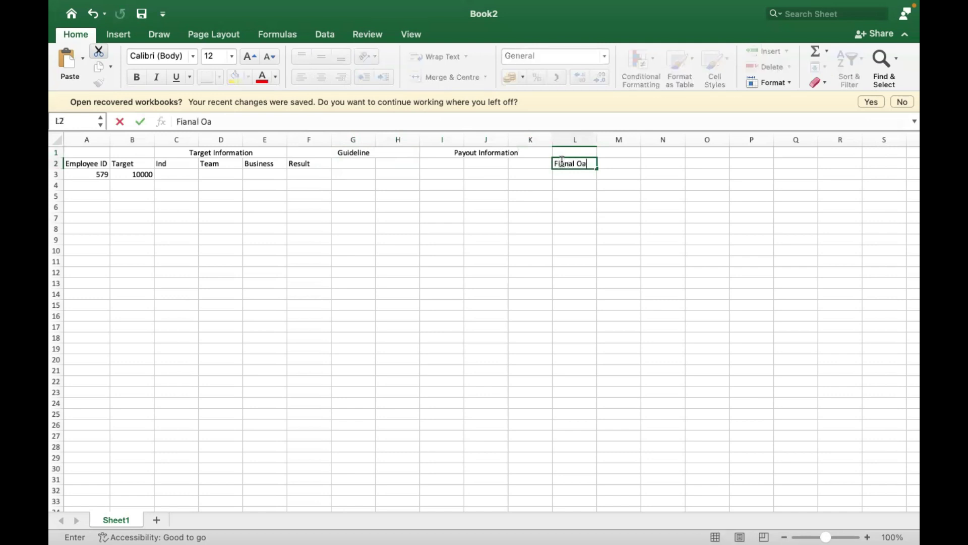
{"action": "left_click", "coordinate": [606, 358]}
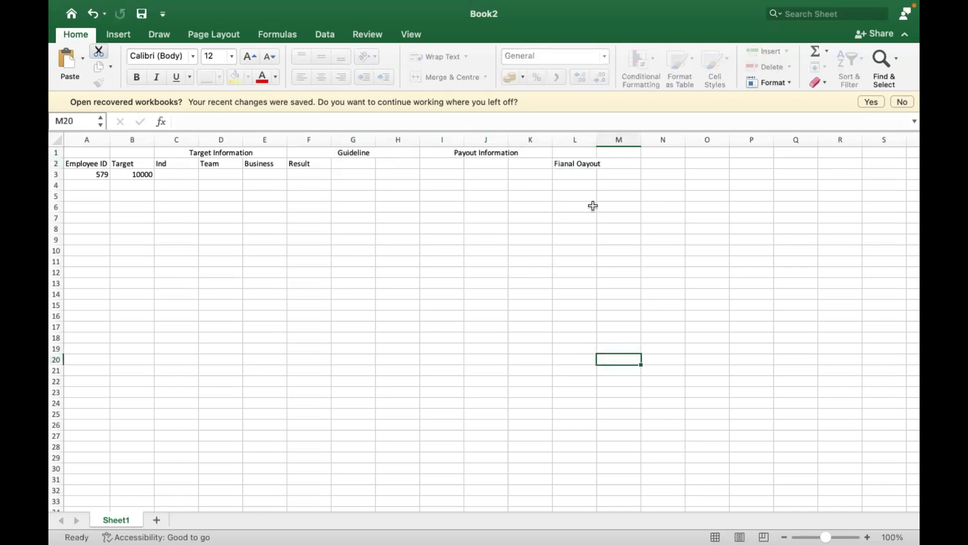
{"action": "left_click", "coordinate": [585, 160]}
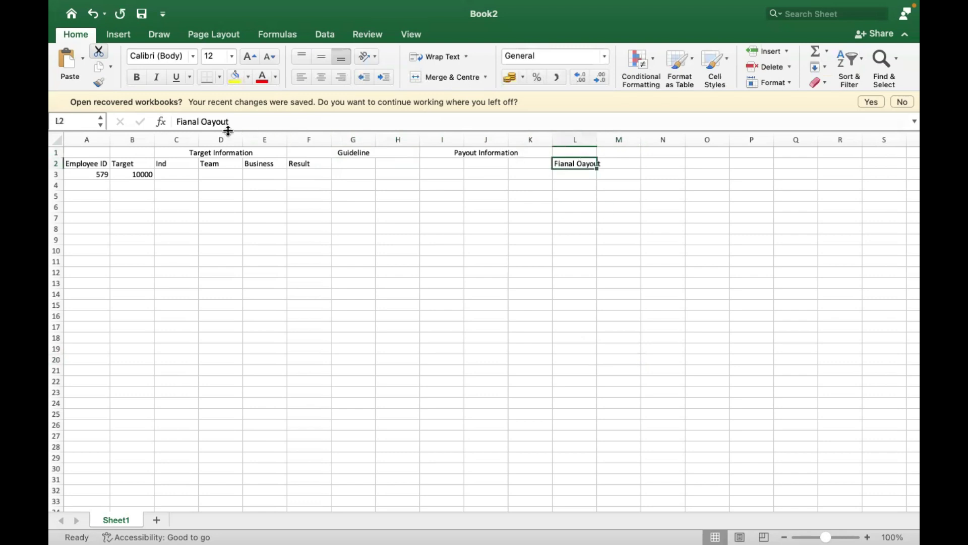
{"action": "left_click", "coordinate": [211, 123]}
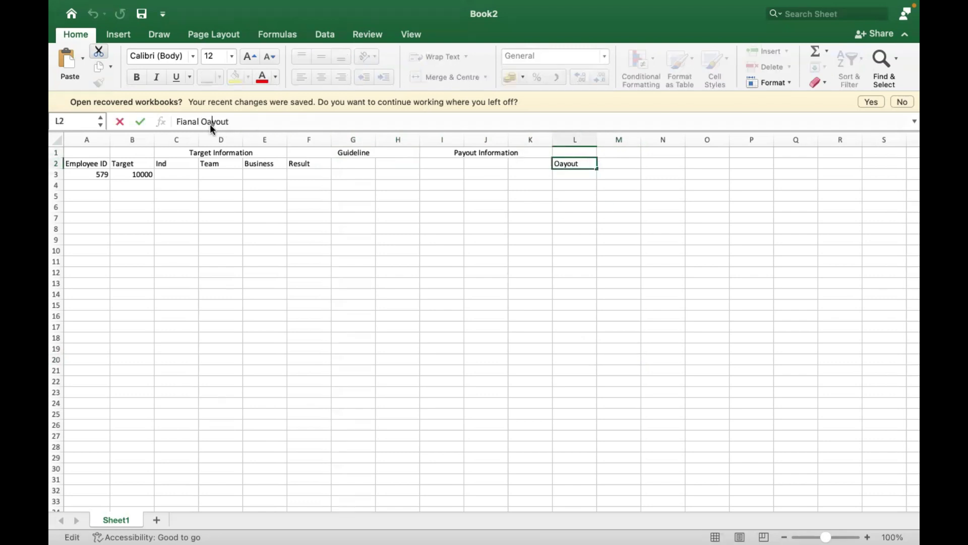
{"action": "key", "text": "BackSpace"}
{"action": "type", "text": "p"}
{"action": "key", "text": "Return"}
{"action": "left_click", "coordinate": [224, 284]}
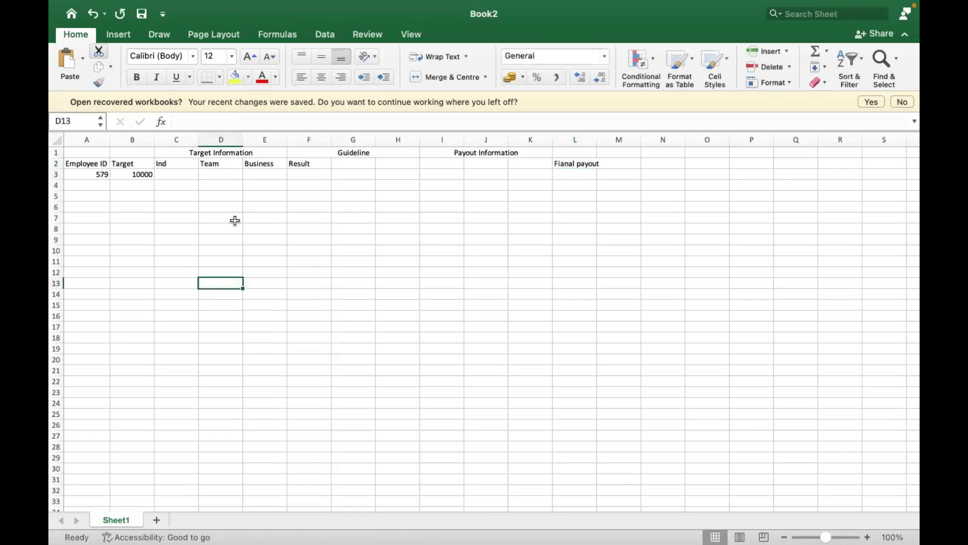
Fill the Target Information header yellow and the Guideline header orange
{"action": "left_click", "coordinate": [168, 167]}
{"action": "left_click", "coordinate": [199, 152]}
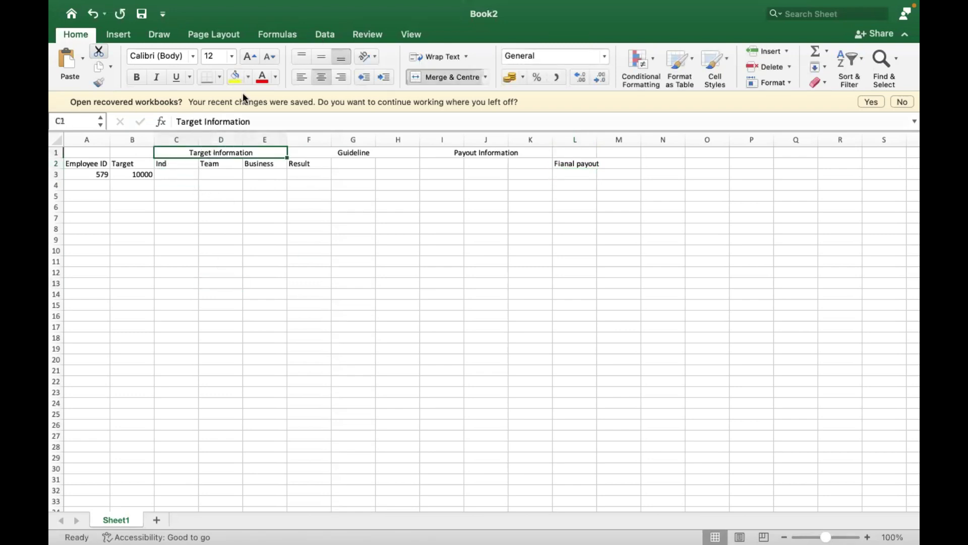
{"action": "left_click", "coordinate": [236, 78]}
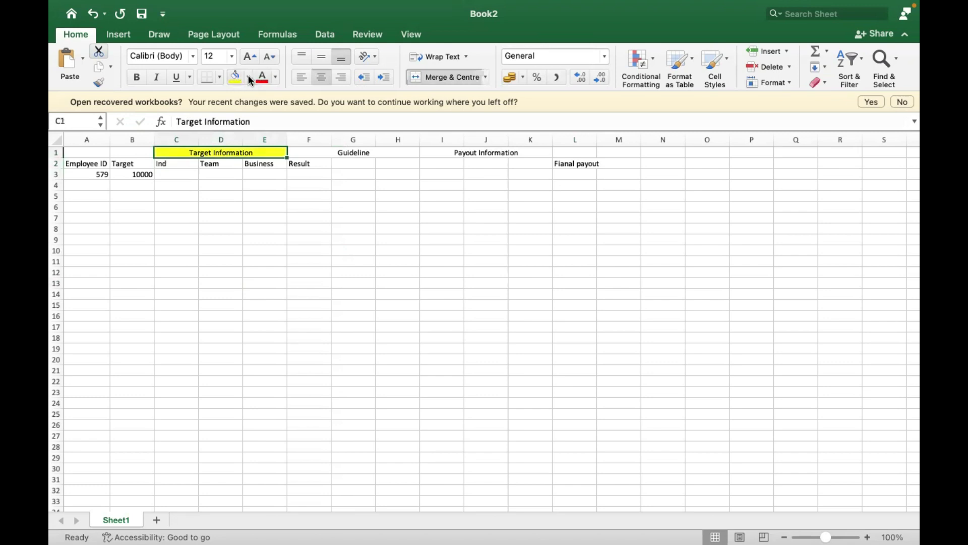
{"action": "left_click", "coordinate": [341, 153]}
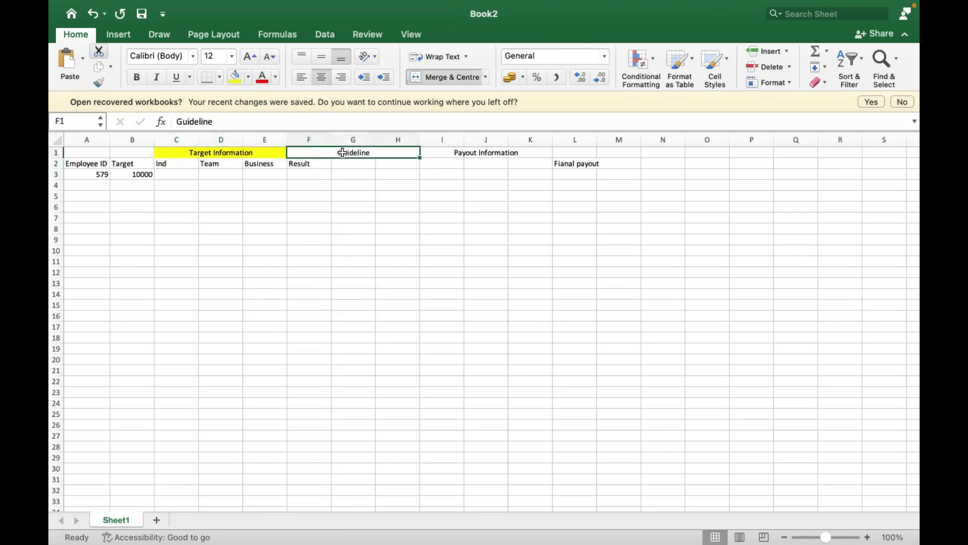
{"action": "left_click", "coordinate": [248, 78]}
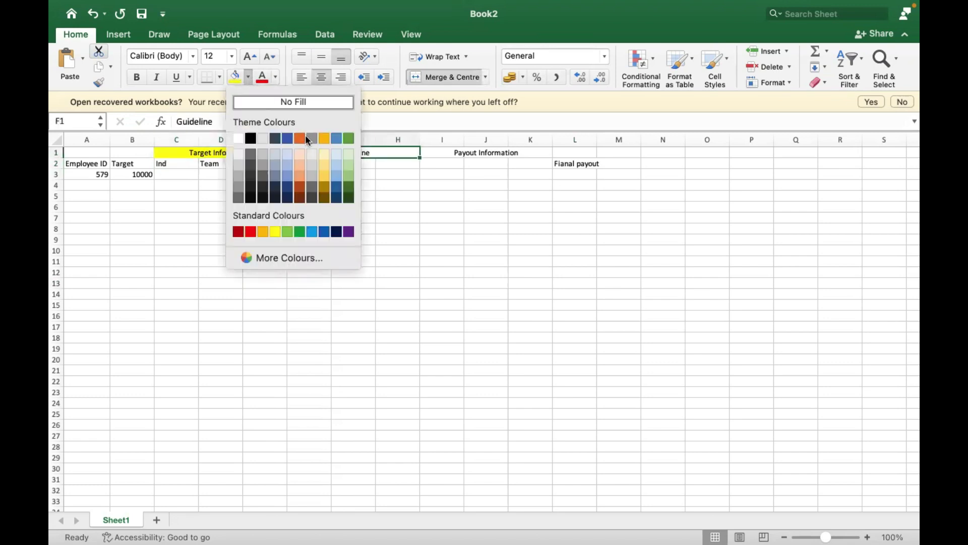
{"action": "left_click", "coordinate": [300, 137]}
Fill the Payout Information header gold and cell L1 green
{"action": "left_click", "coordinate": [474, 154]}
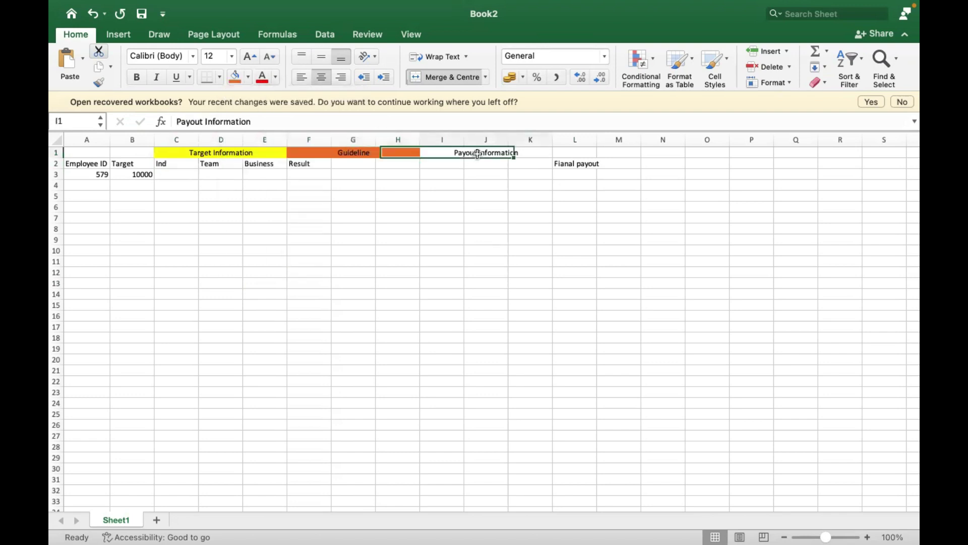
{"action": "left_click", "coordinate": [248, 77]}
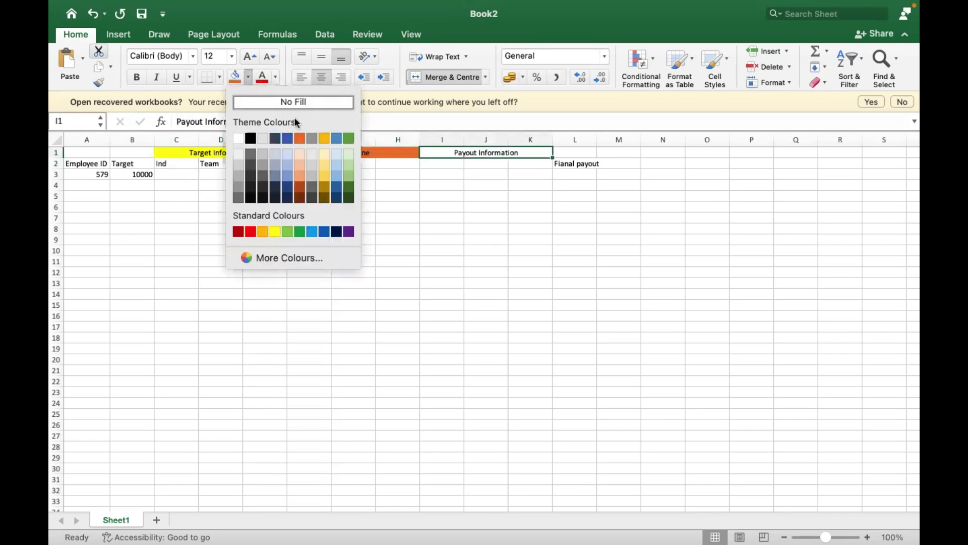
{"action": "left_click", "coordinate": [325, 138]}
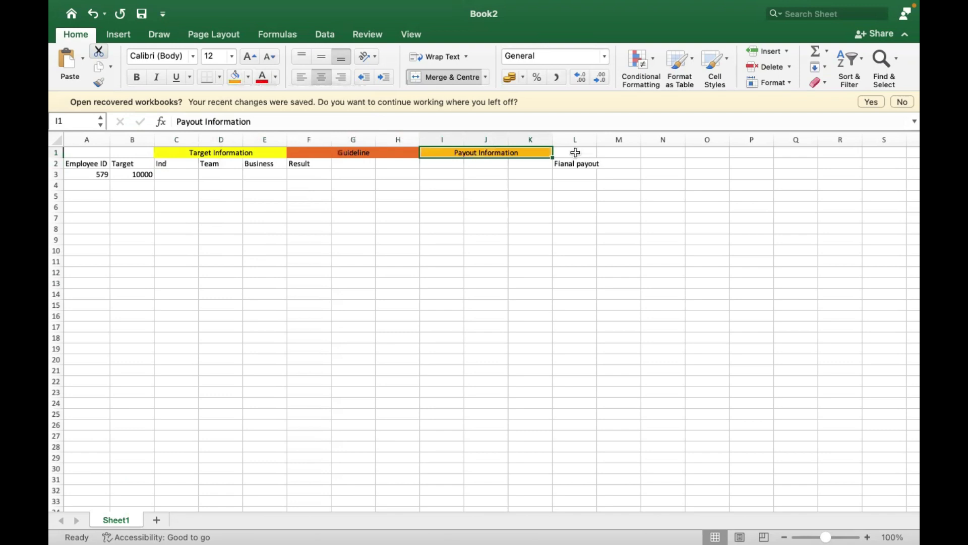
{"action": "left_click", "coordinate": [575, 152]}
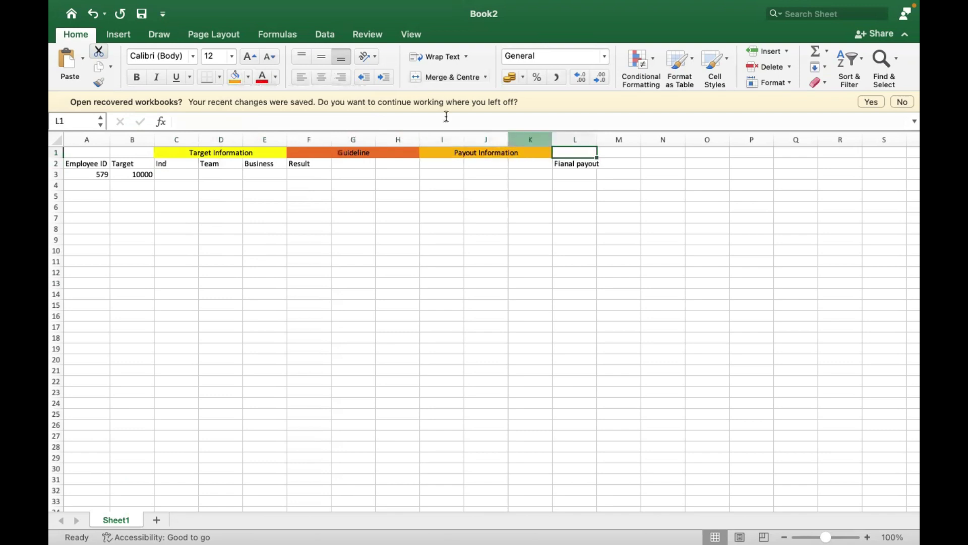
{"action": "left_click", "coordinate": [248, 78]}
{"action": "left_click", "coordinate": [348, 139]}
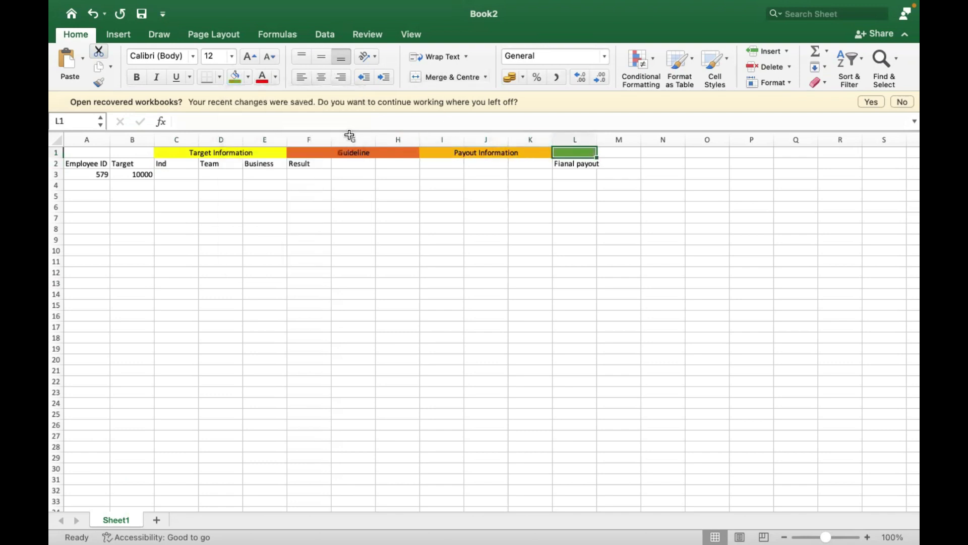
{"action": "left_click", "coordinate": [628, 258]}
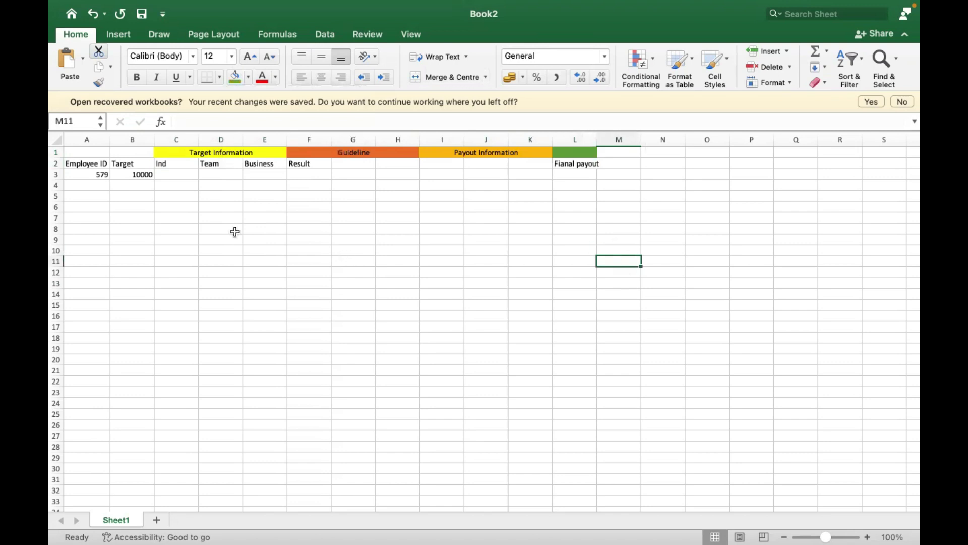
{"action": "left_click", "coordinate": [171, 174]}
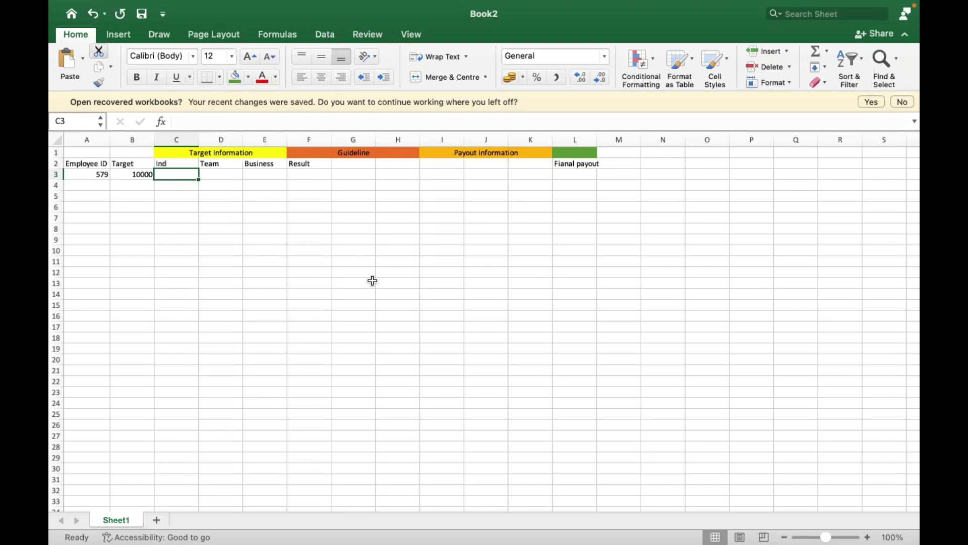
Zoom to 120% and enter weights 30%, 20% and 50% in C3, D3 and E3
{"action": "left_click", "coordinate": [868, 536]}
{"action": "left_click", "coordinate": [868, 536]}
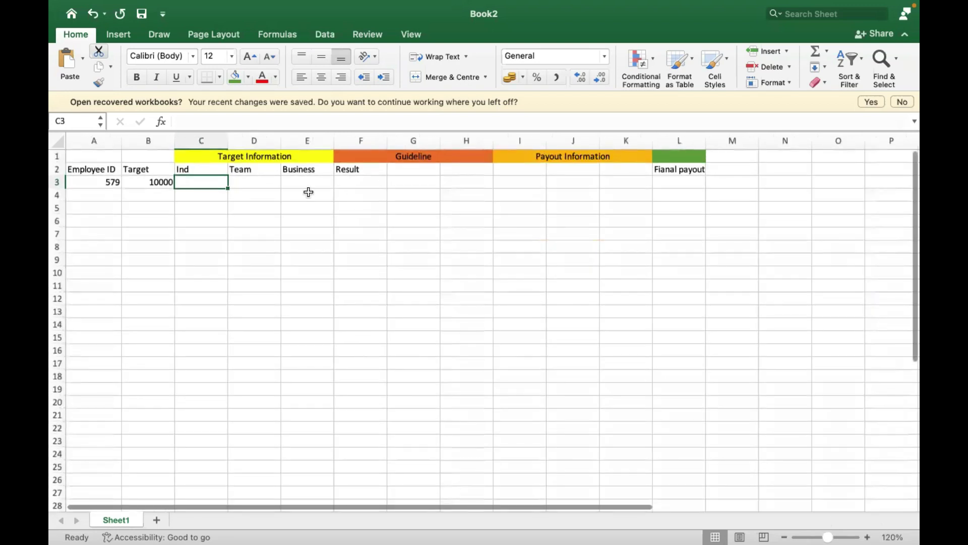
{"action": "left_click", "coordinate": [158, 185]}
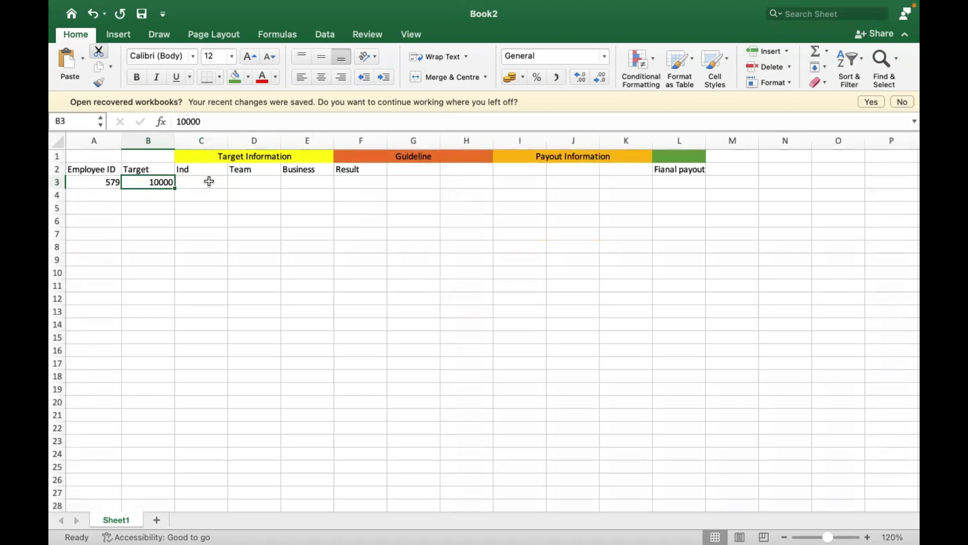
{"action": "left_click", "coordinate": [209, 182]}
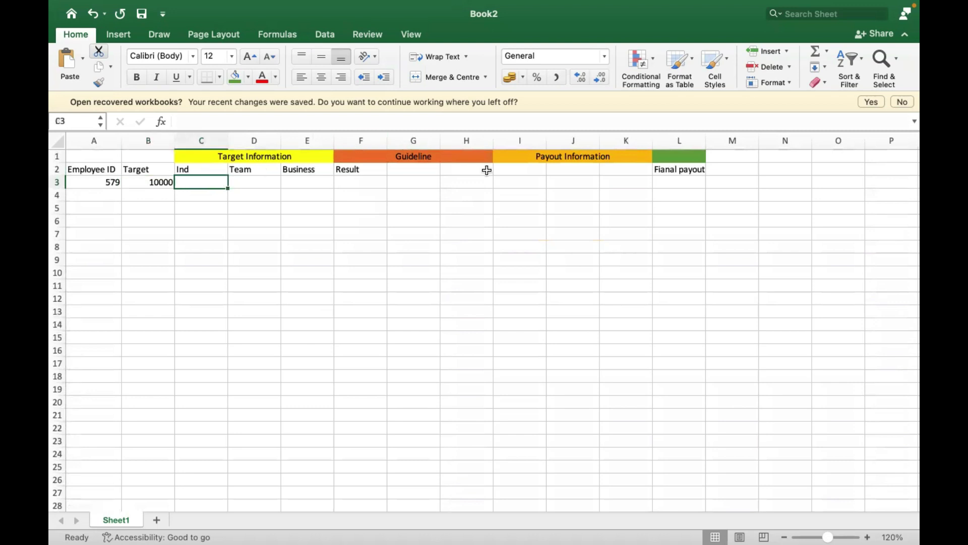
{"action": "type", "text": "30"}
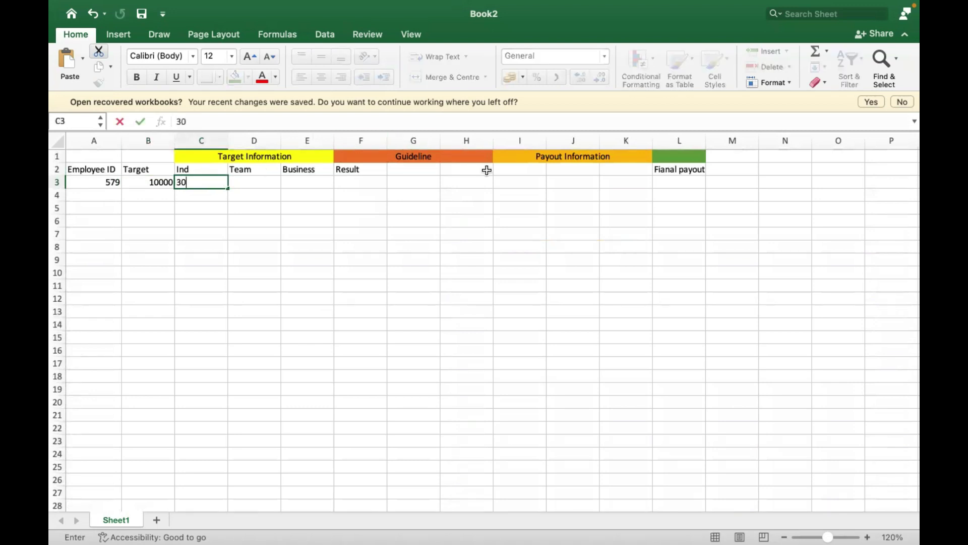
{"action": "type", "text": "%"}
{"action": "key", "text": "Tab"}
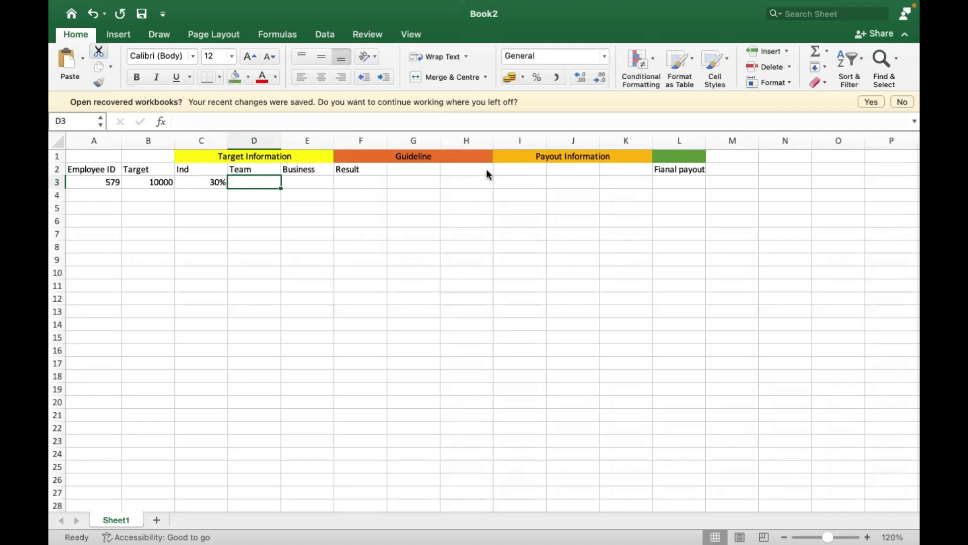
{"action": "type", "text": "2"}
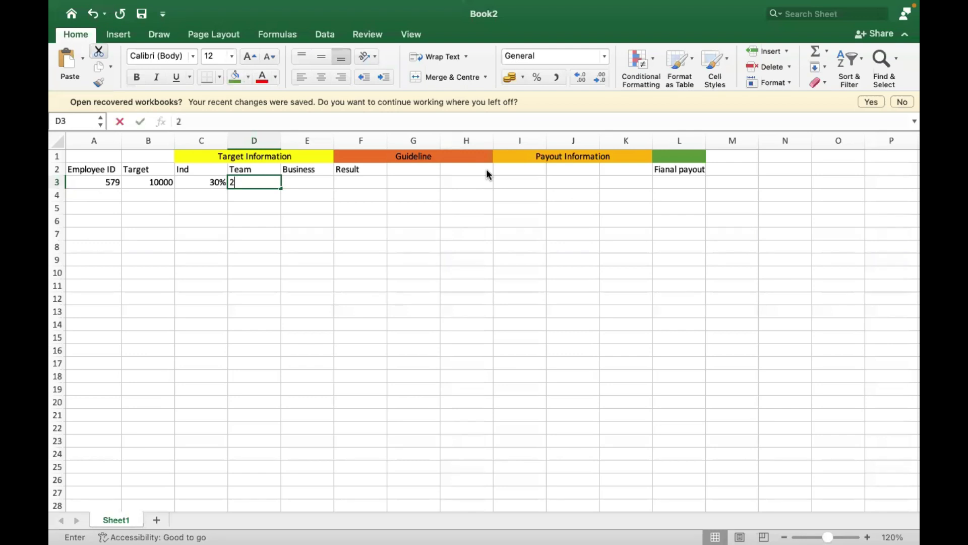
{"action": "type", "text": "0%"}
{"action": "key", "text": "Tab"}
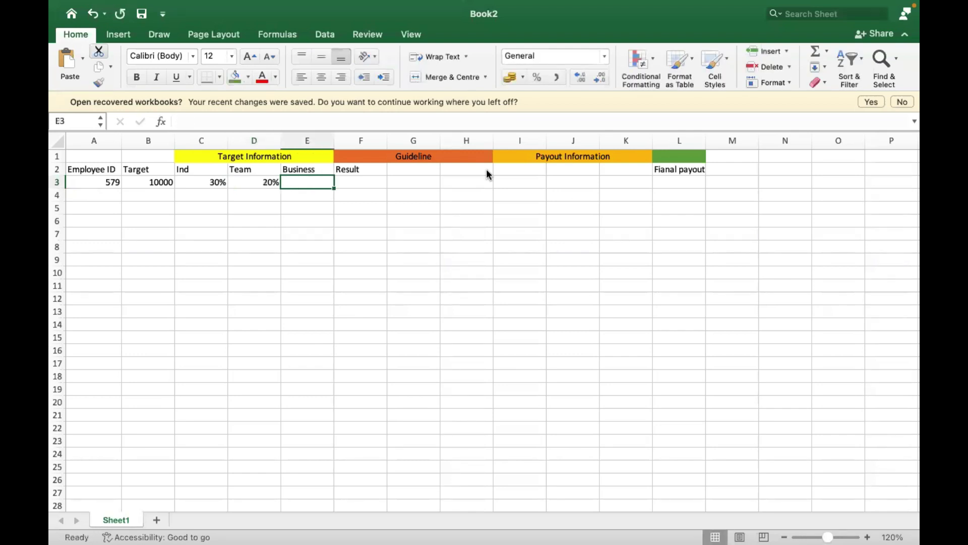
{"action": "type", "text": "50%"}
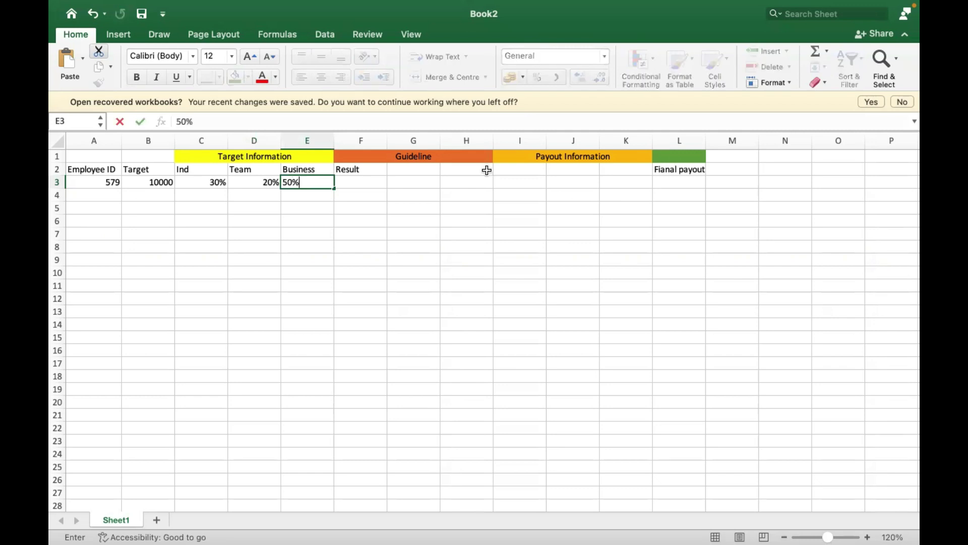
{"action": "left_click", "coordinate": [406, 257]}
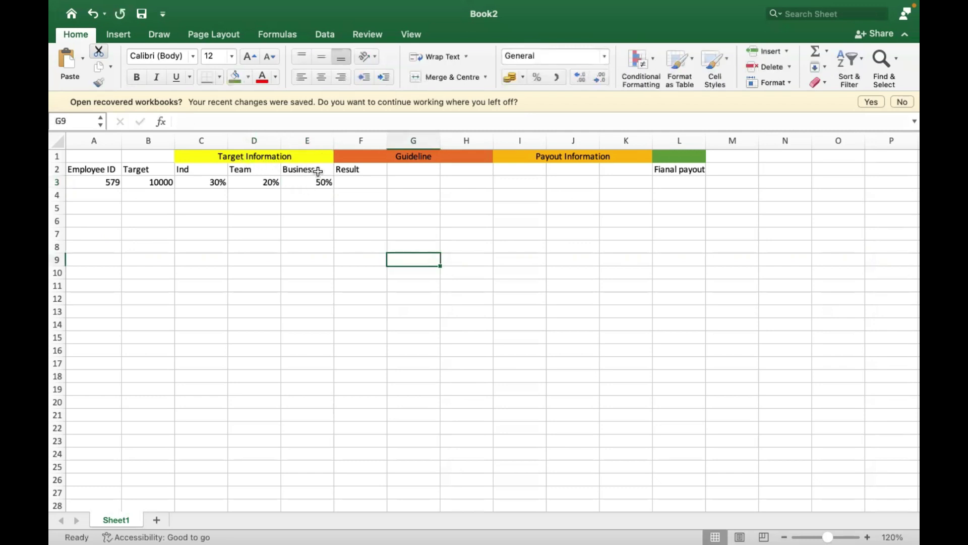
Insert a blank column after each of Ind, Team and Business, moving Result to column I
{"action": "left_click", "coordinate": [246, 145]}
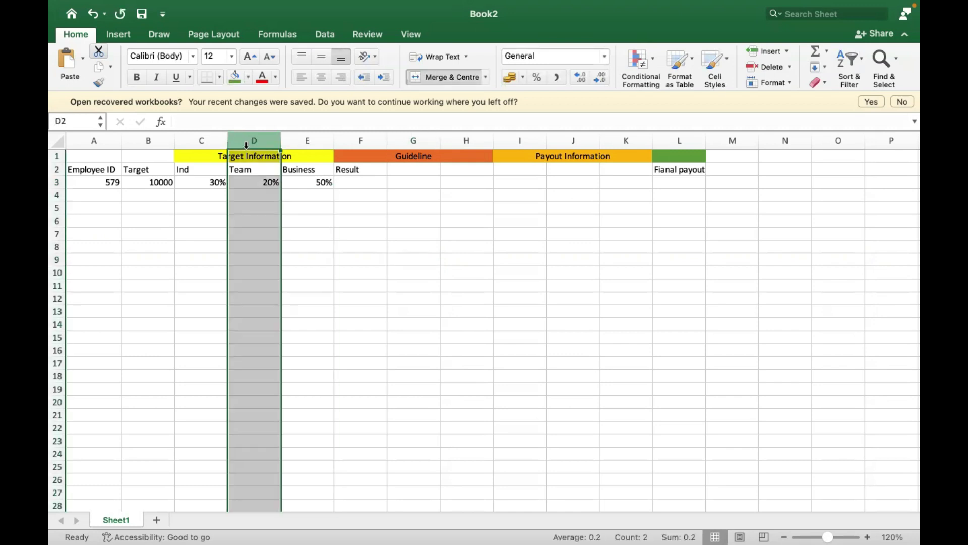
{"action": "key", "text": "super+shift+plus"}
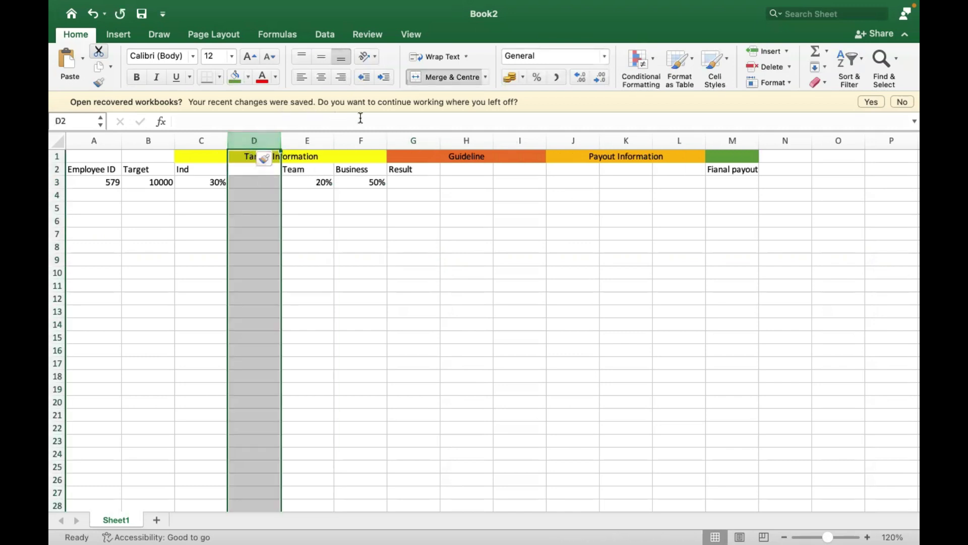
{"action": "left_click", "coordinate": [359, 138]}
{"action": "key", "text": "super+shift+plus"}
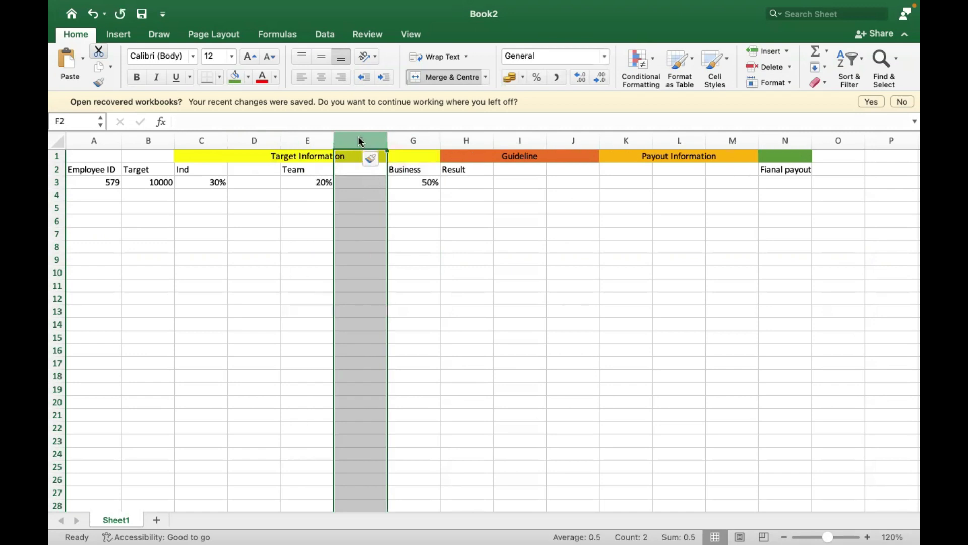
{"action": "left_click", "coordinate": [470, 143]}
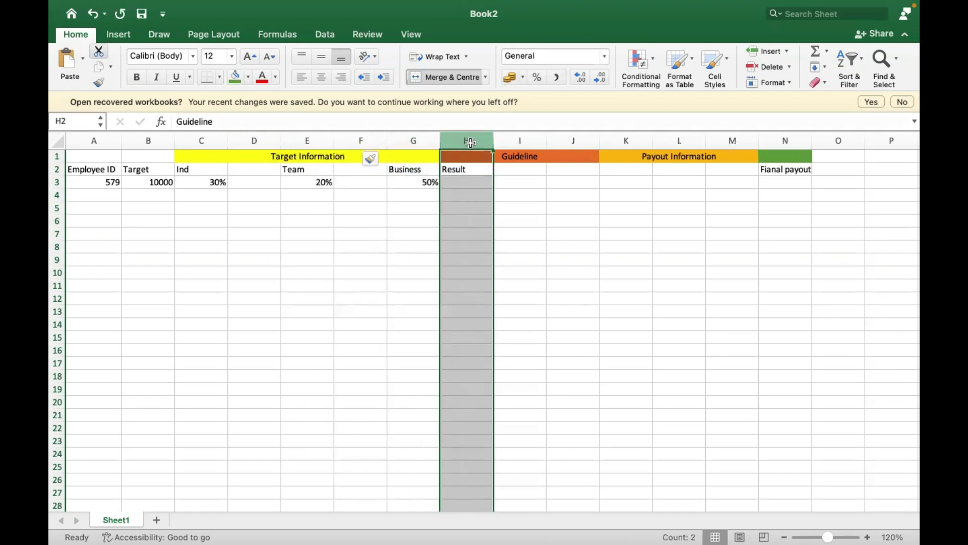
{"action": "key", "text": "super+shift+plus"}
{"action": "left_click", "coordinate": [527, 271]}
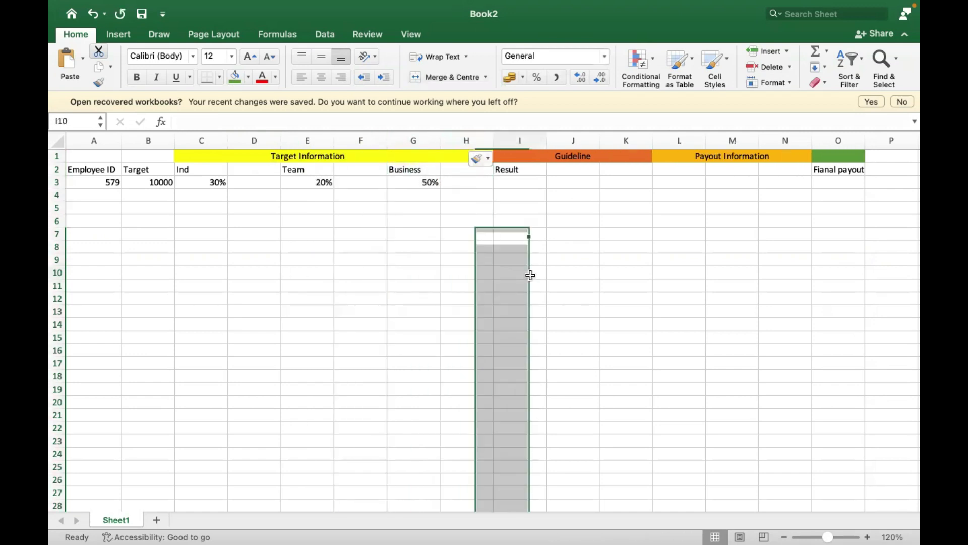
Enter =C3*B3 in D3 and format it as Number (3000.00)
{"action": "left_click", "coordinate": [254, 183]}
{"action": "type", "text": "="}
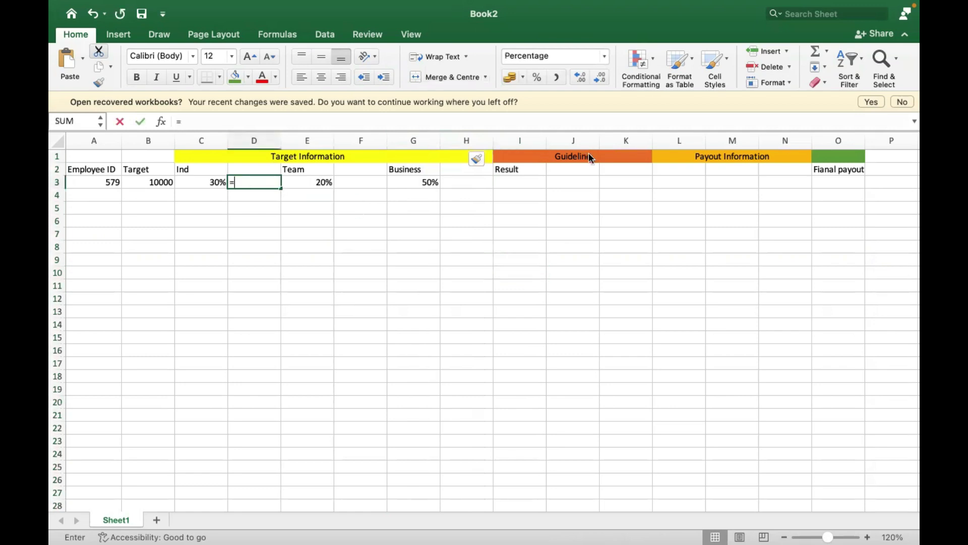
{"action": "key", "text": "Left"}
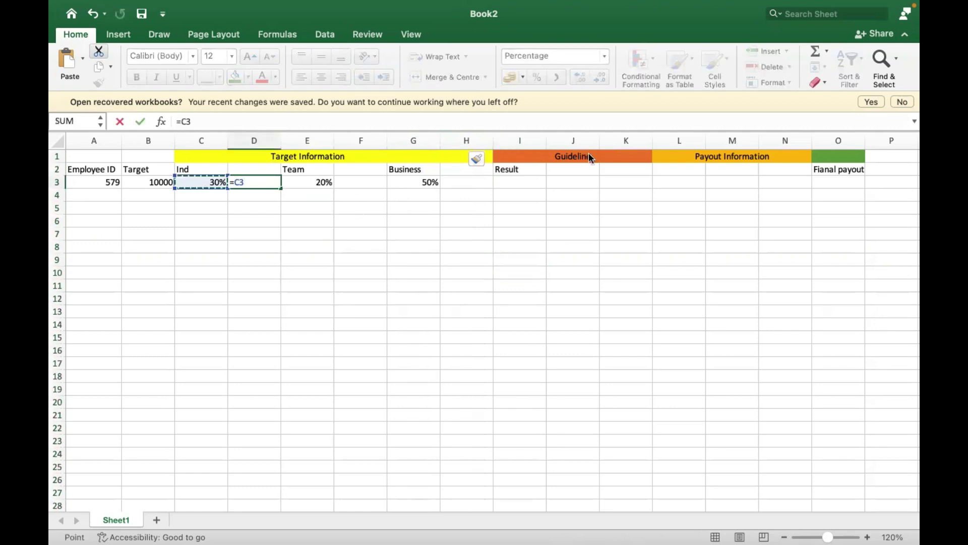
{"action": "type", "text": "*"}
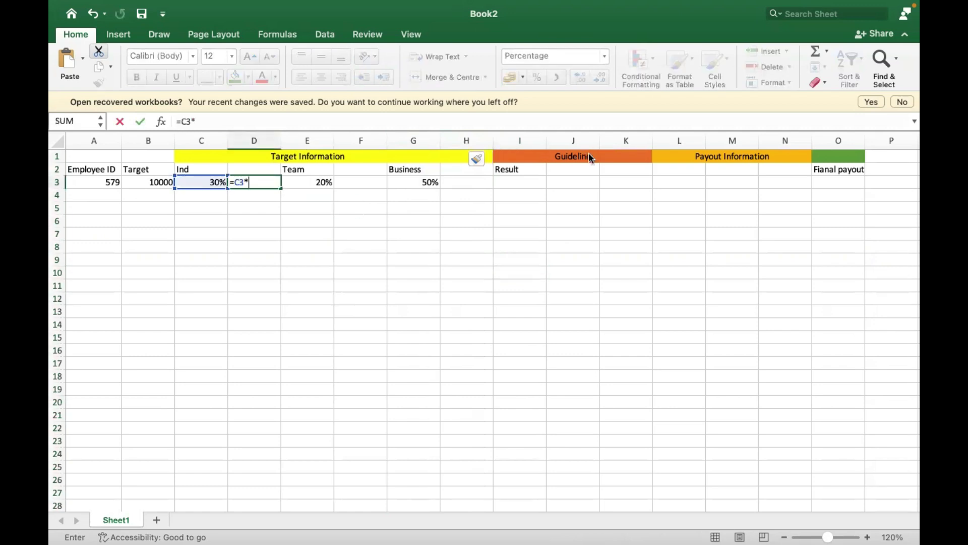
{"action": "left_click", "coordinate": [154, 181]}
{"action": "key", "text": "Return"}
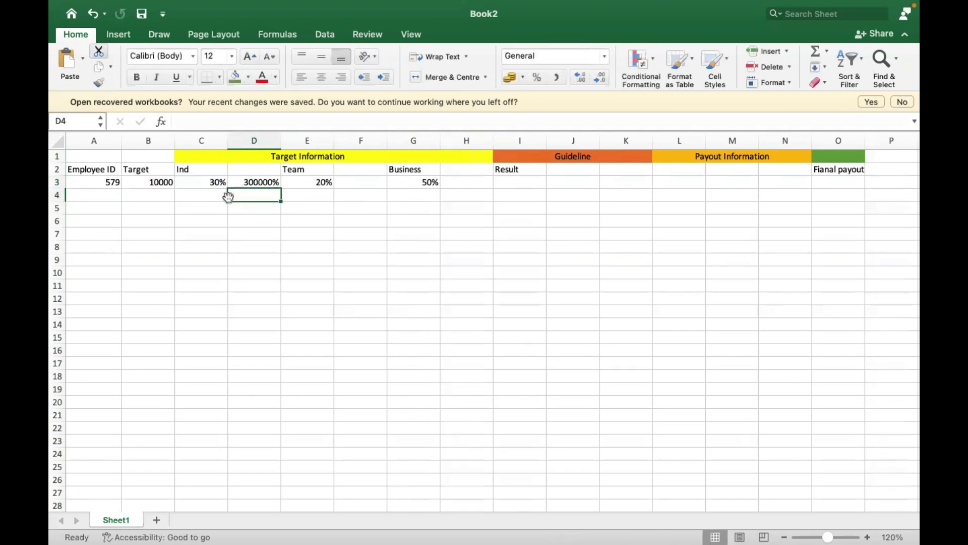
{"action": "left_click", "coordinate": [252, 182]}
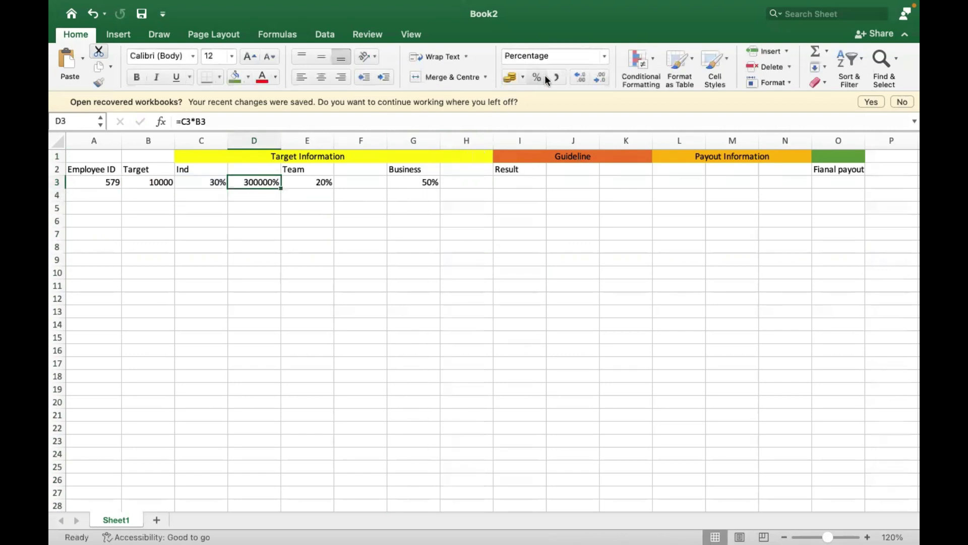
{"action": "left_click", "coordinate": [604, 58]}
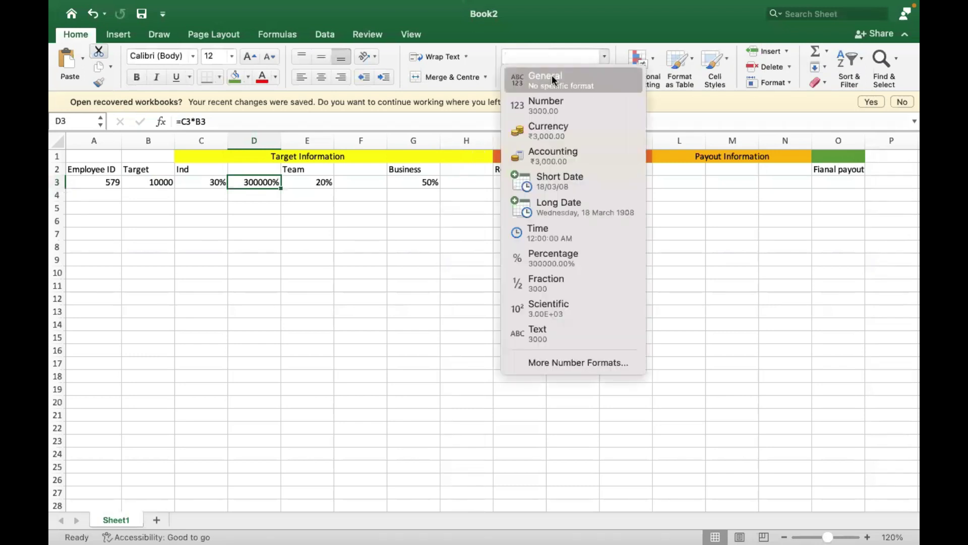
{"action": "left_click", "coordinate": [544, 109]}
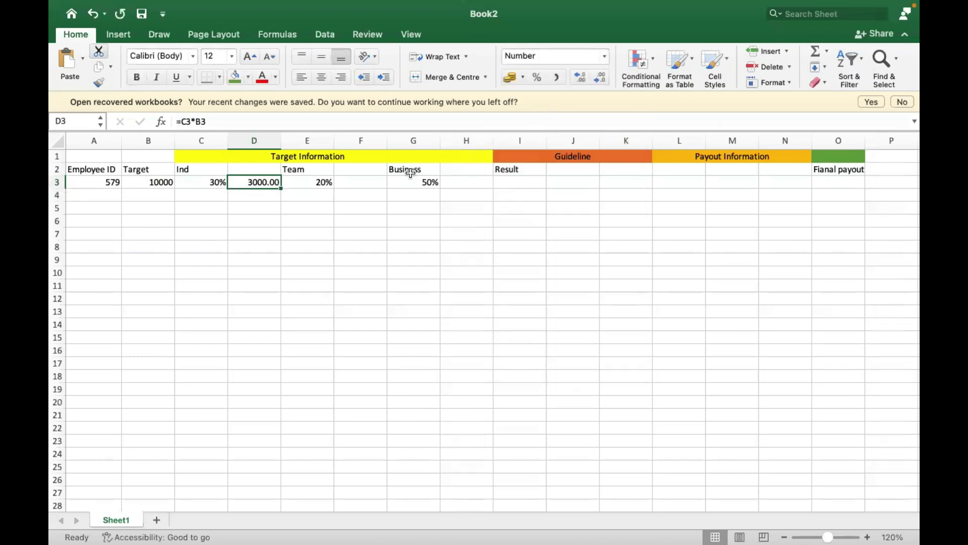
Enter =E3*B3 in F3 and format it as Number (2000.00)
{"action": "left_click", "coordinate": [358, 185]}
{"action": "type", "text": "="}
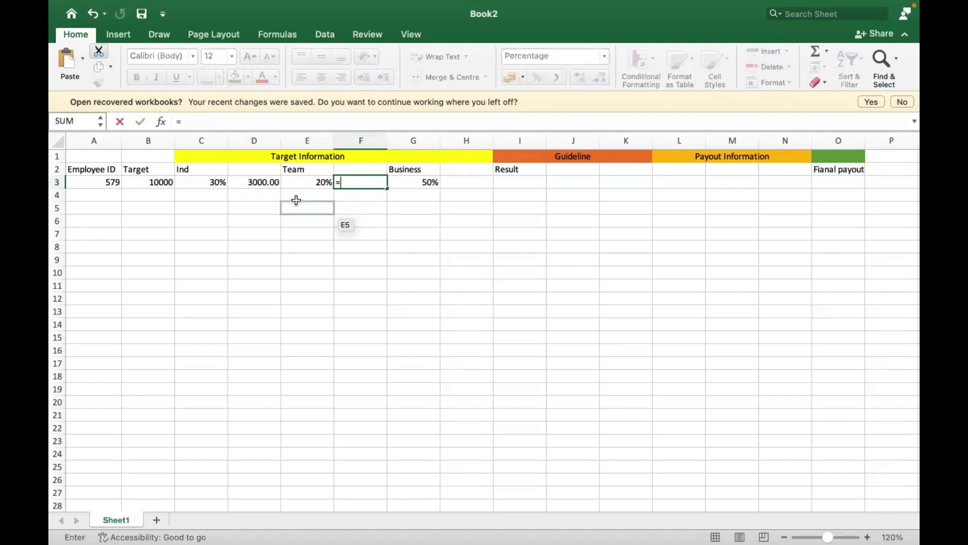
{"action": "left_click", "coordinate": [313, 182]}
{"action": "type", "text": "*"}
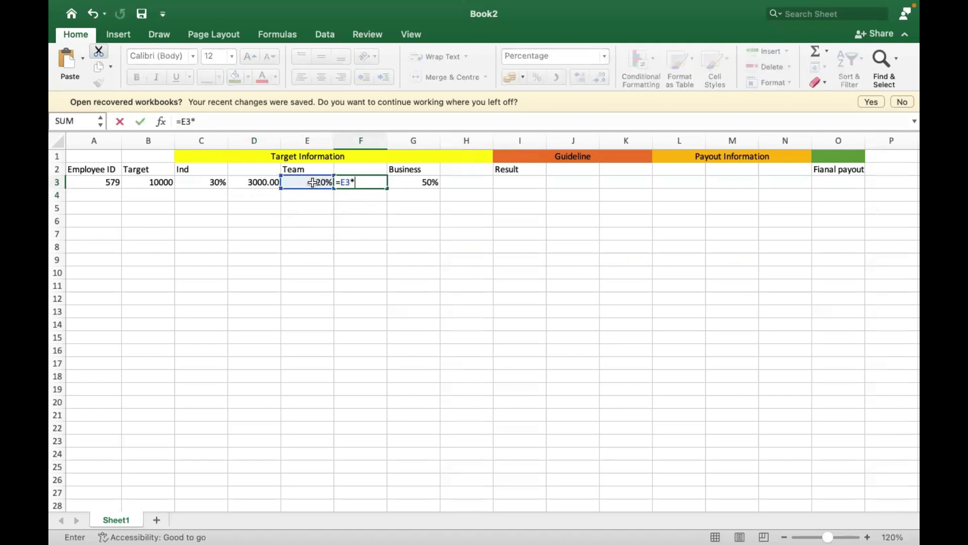
{"action": "left_click", "coordinate": [145, 183]}
{"action": "key", "text": "Return"}
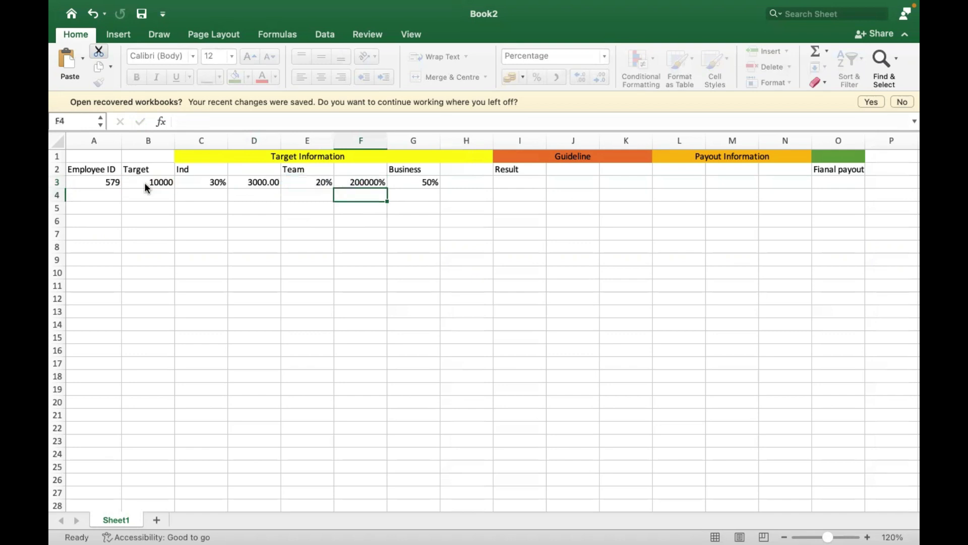
{"action": "left_click", "coordinate": [364, 183]}
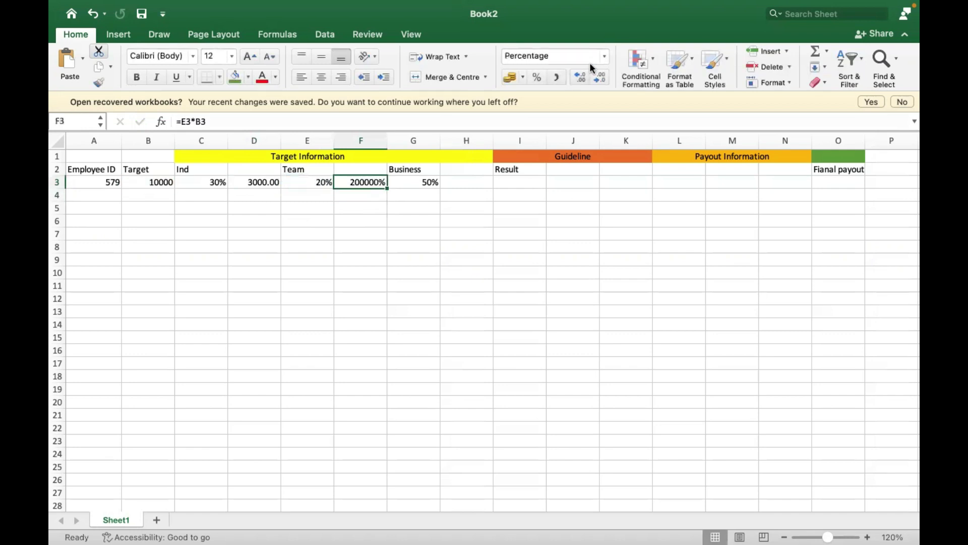
{"action": "left_click", "coordinate": [603, 56]}
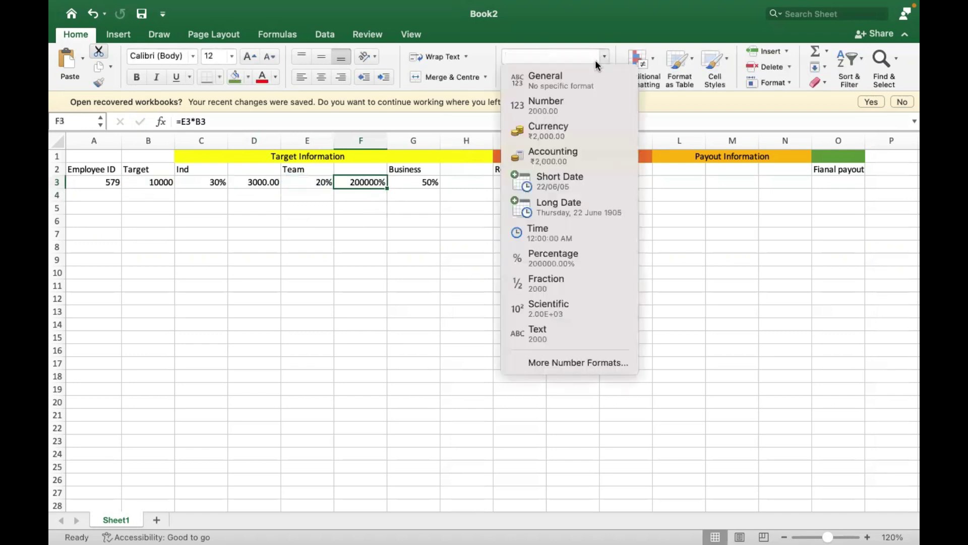
{"action": "left_click", "coordinate": [552, 103]}
Enter =G3*B3 in H3 and format it as Number (5000.00)
{"action": "left_click", "coordinate": [465, 183]}
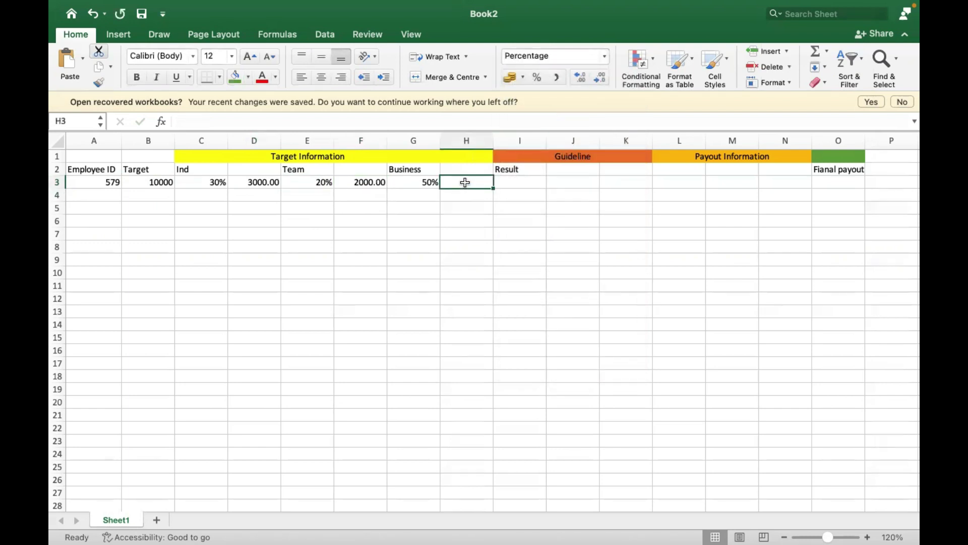
{"action": "type", "text": "="}
{"action": "left_click", "coordinate": [416, 182]}
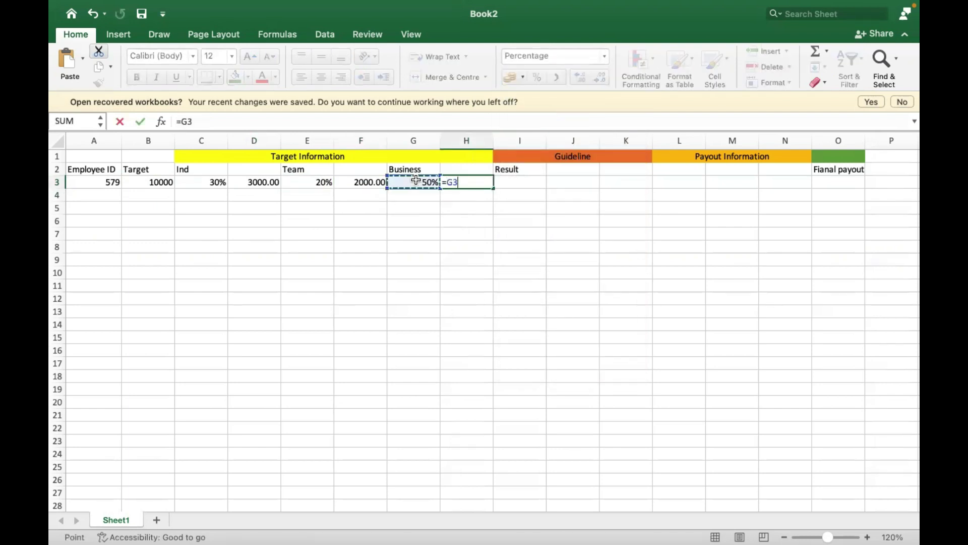
{"action": "type", "text": "*"}
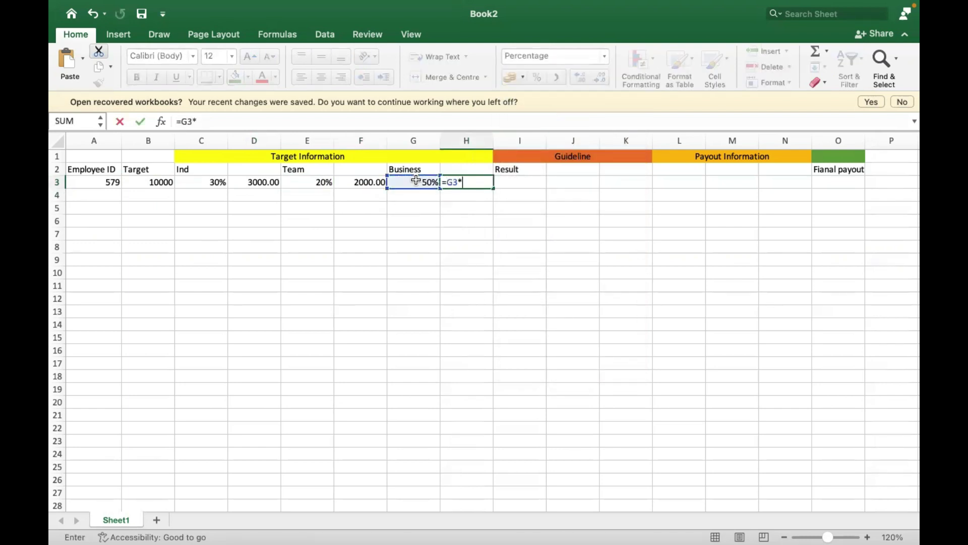
{"action": "left_click", "coordinate": [157, 183]}
{"action": "key", "text": "Return"}
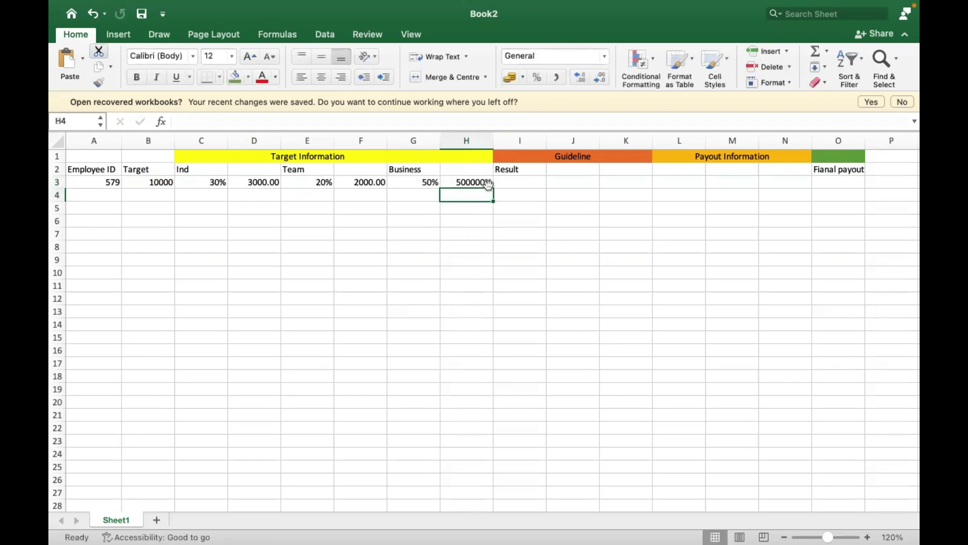
{"action": "left_click", "coordinate": [481, 184]}
{"action": "left_click", "coordinate": [605, 56]}
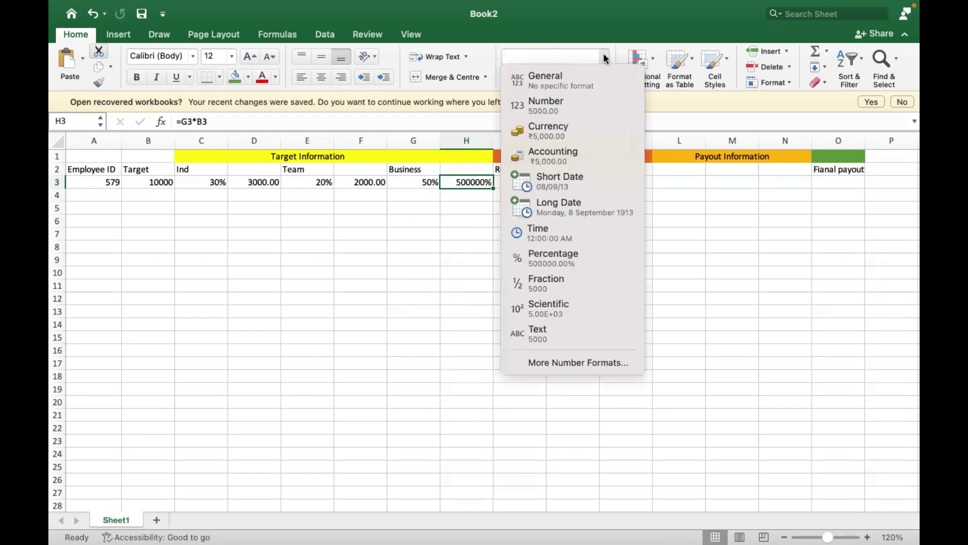
{"action": "left_click", "coordinate": [554, 112]}
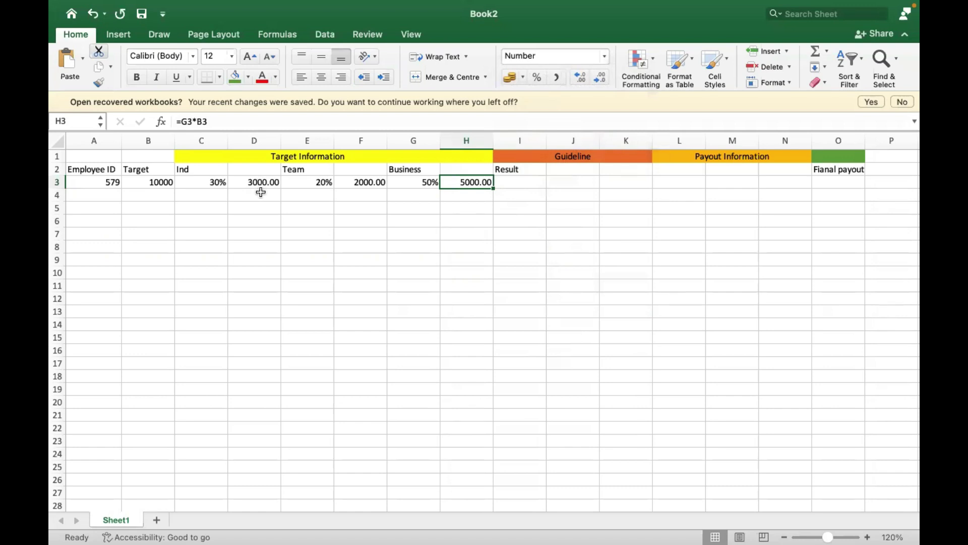
Insert a new column A and merge A2:A3 into a centred 'Bonus Plan 1' label
{"action": "left_click", "coordinate": [103, 142]}
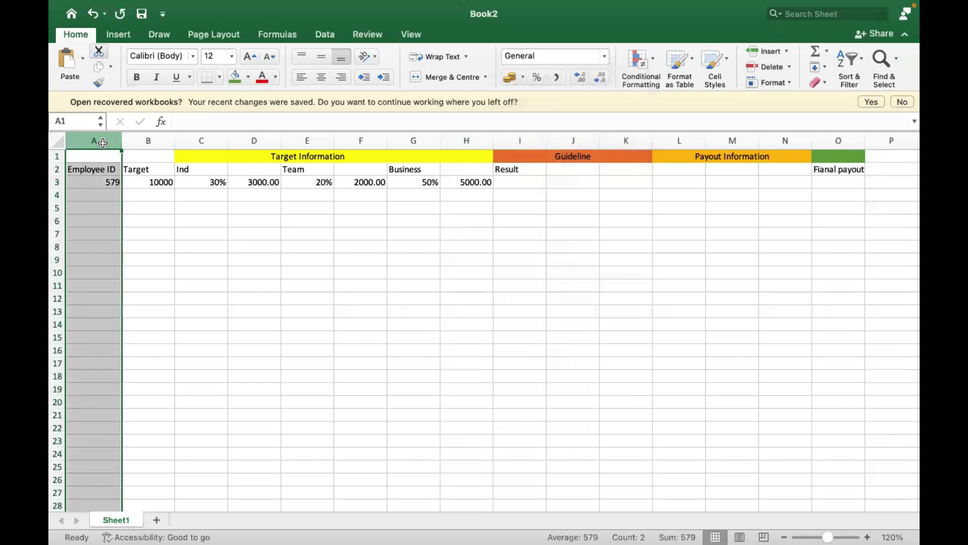
{"action": "left_click", "coordinate": [95, 168]}
{"action": "key", "text": "ctrl+shift+equal"}
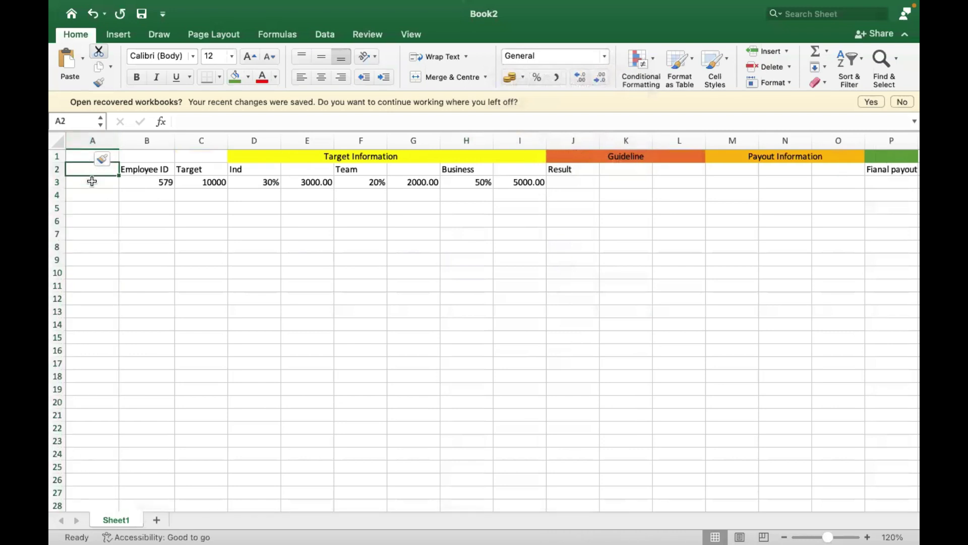
{"action": "left_click", "coordinate": [90, 180], "text": "shift"}
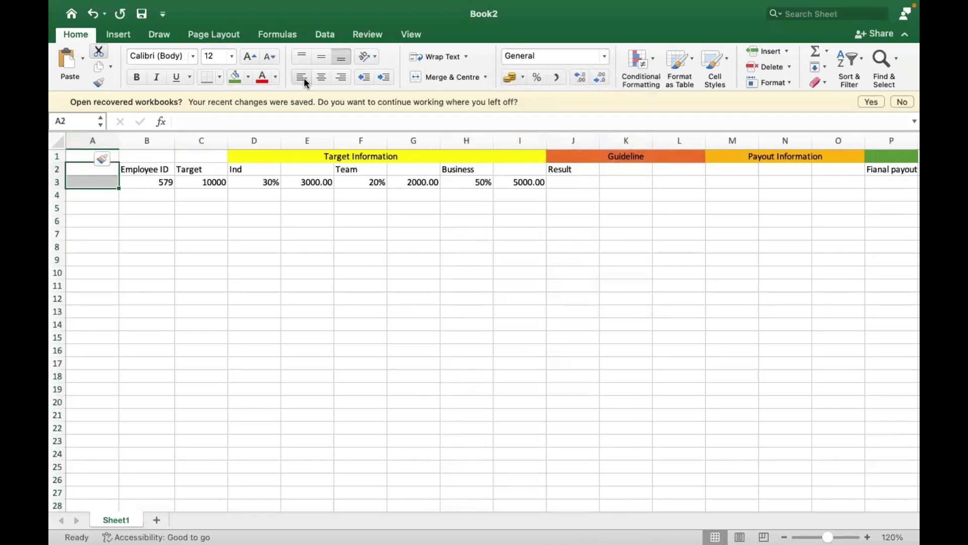
{"action": "left_click", "coordinate": [454, 71]}
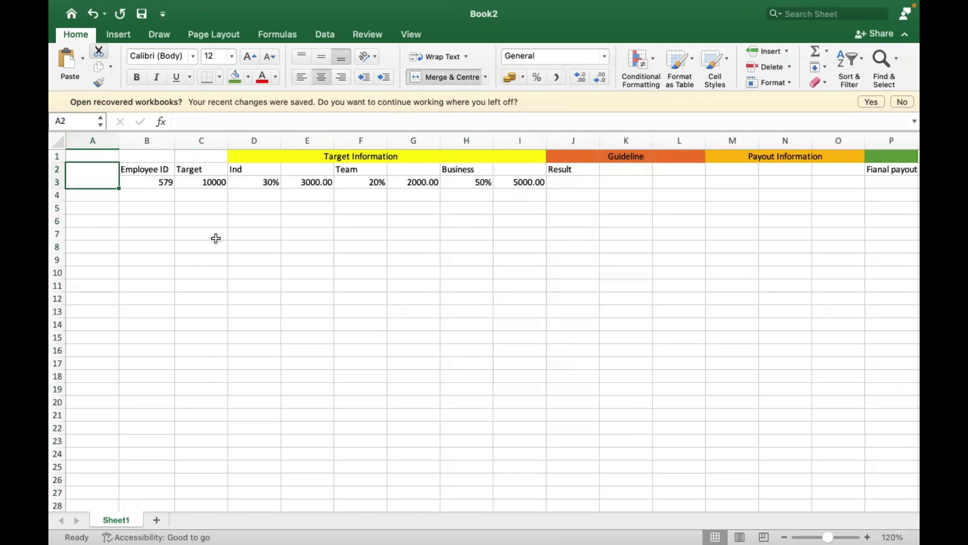
{"action": "type", "text": "Bonus"}
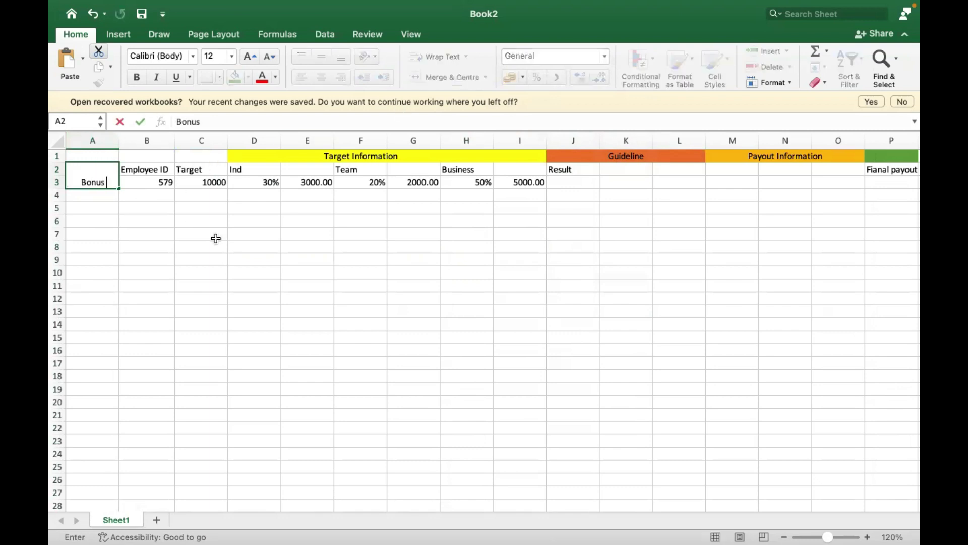
{"action": "type", "text": " Plan 1"}
{"action": "key", "text": "Return"}
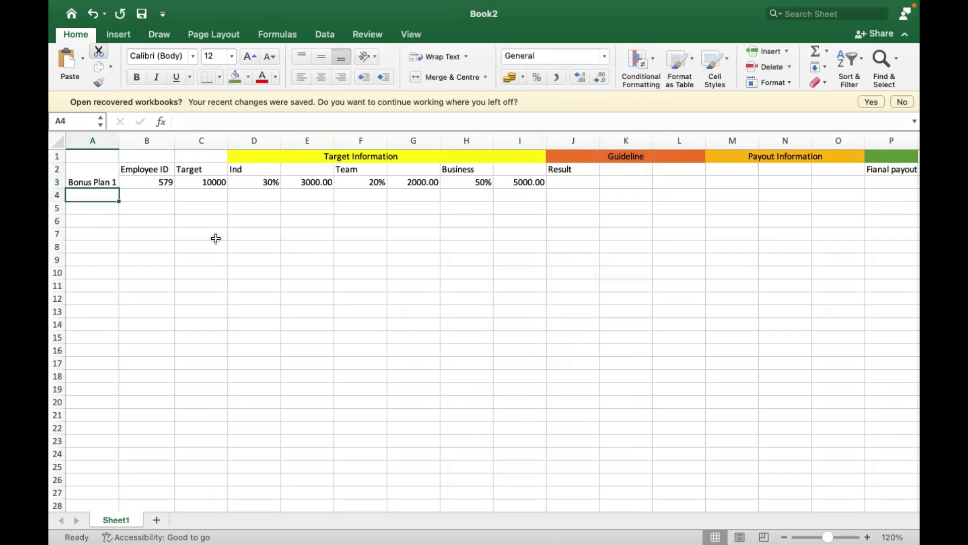
{"action": "left_click", "coordinate": [96, 171]}
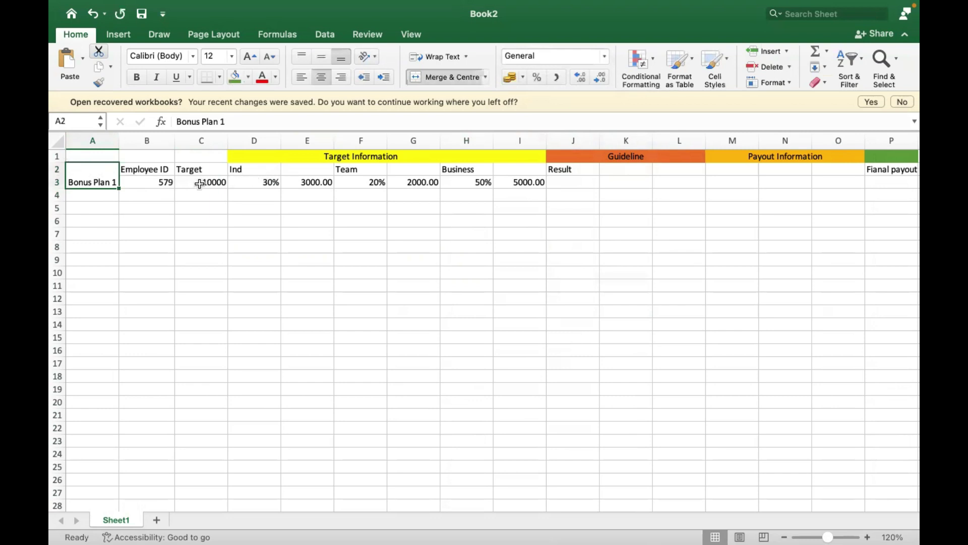
{"action": "left_click", "coordinate": [196, 183]}
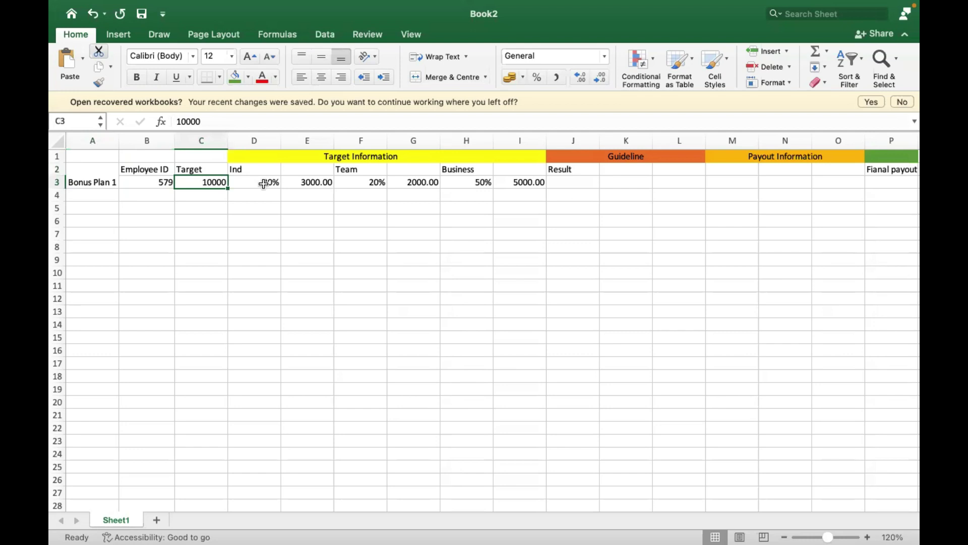
{"action": "left_click", "coordinate": [110, 182]}
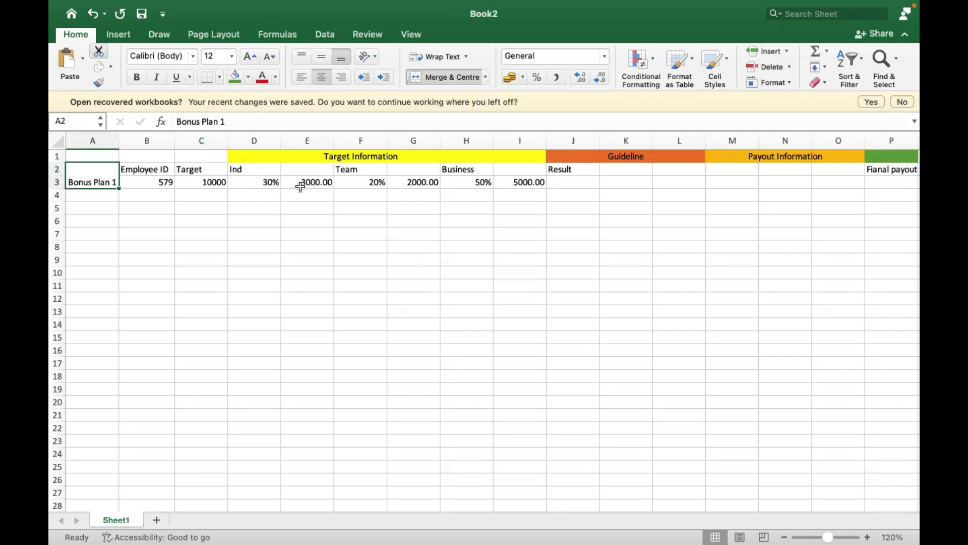
{"action": "left_click", "coordinate": [213, 181]}
{"action": "left_click", "coordinate": [246, 167]}
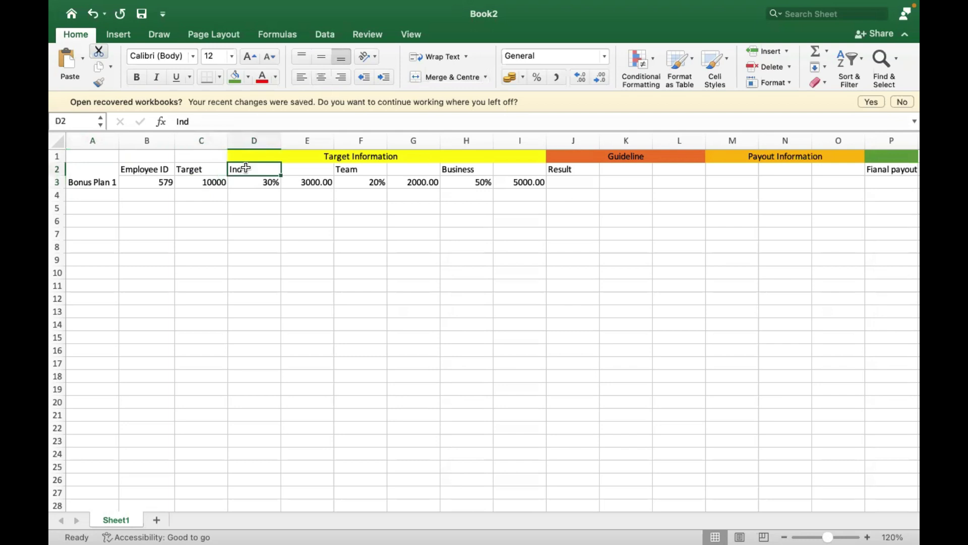
{"action": "left_click", "coordinate": [355, 168]}
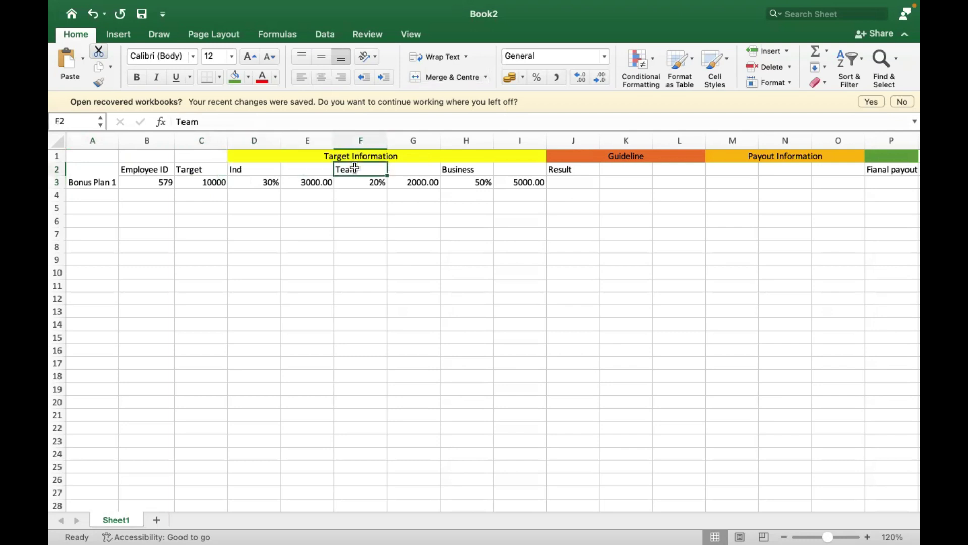
{"action": "left_click", "coordinate": [463, 170]}
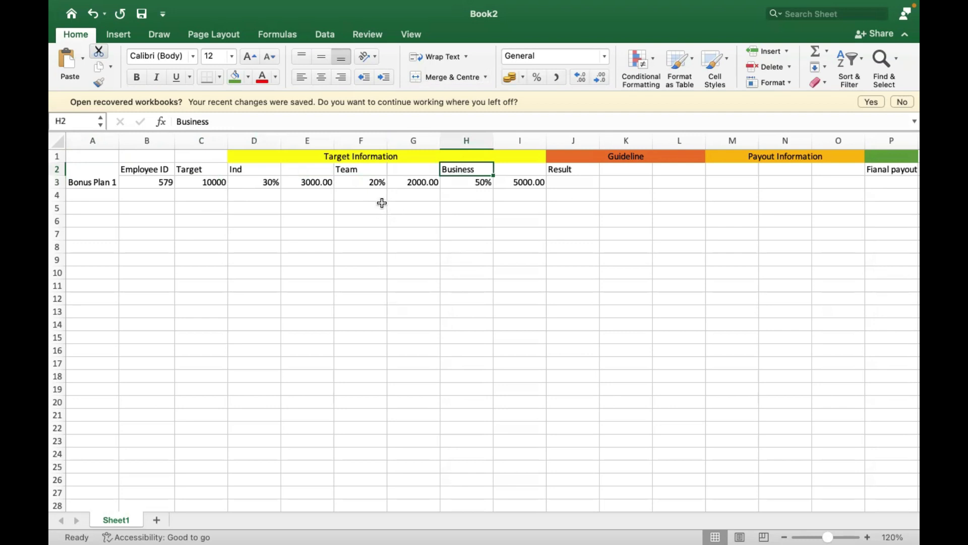
{"action": "left_click", "coordinate": [323, 186]}
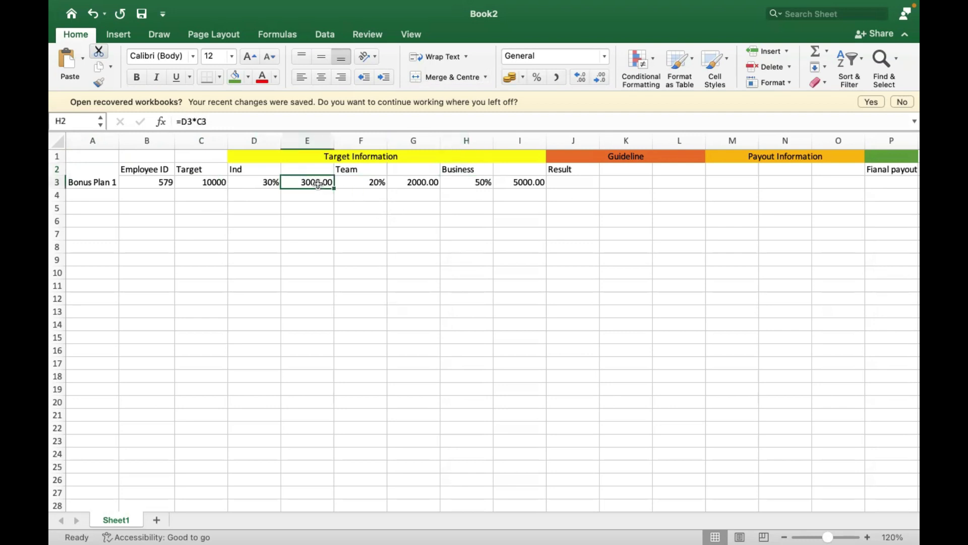
{"action": "left_click", "coordinate": [424, 183]}
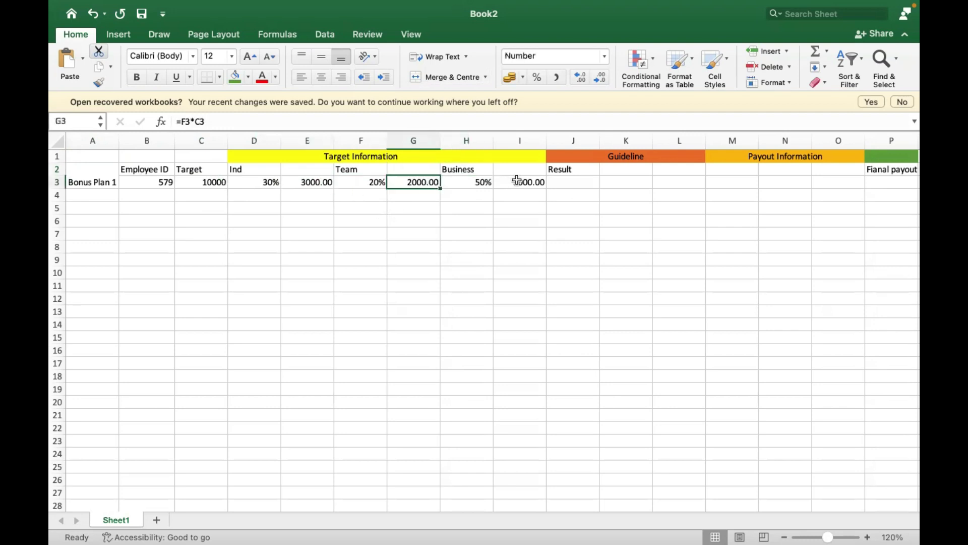
{"action": "left_click", "coordinate": [518, 180]}
{"action": "left_click", "coordinate": [468, 182]}
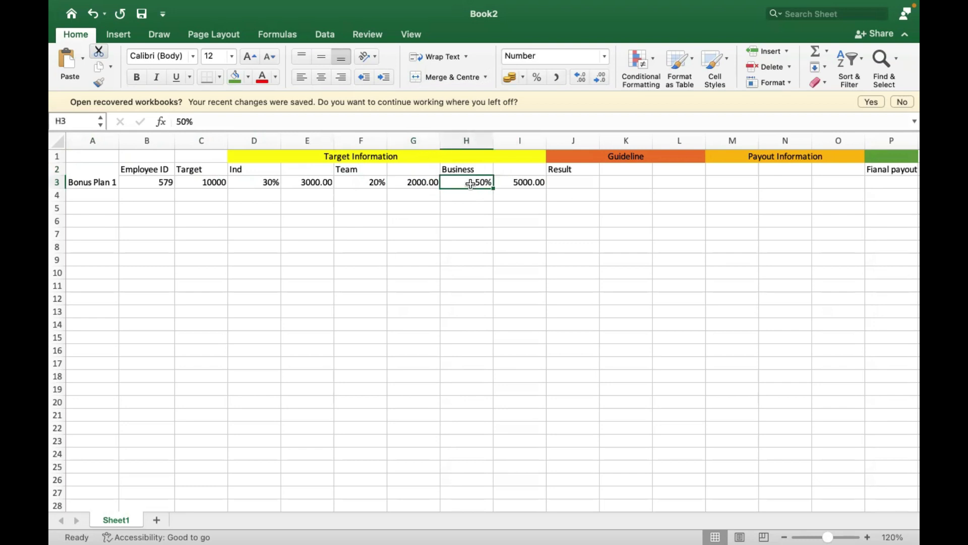
{"action": "left_click", "coordinate": [375, 183]}
{"action": "left_click", "coordinate": [317, 180]}
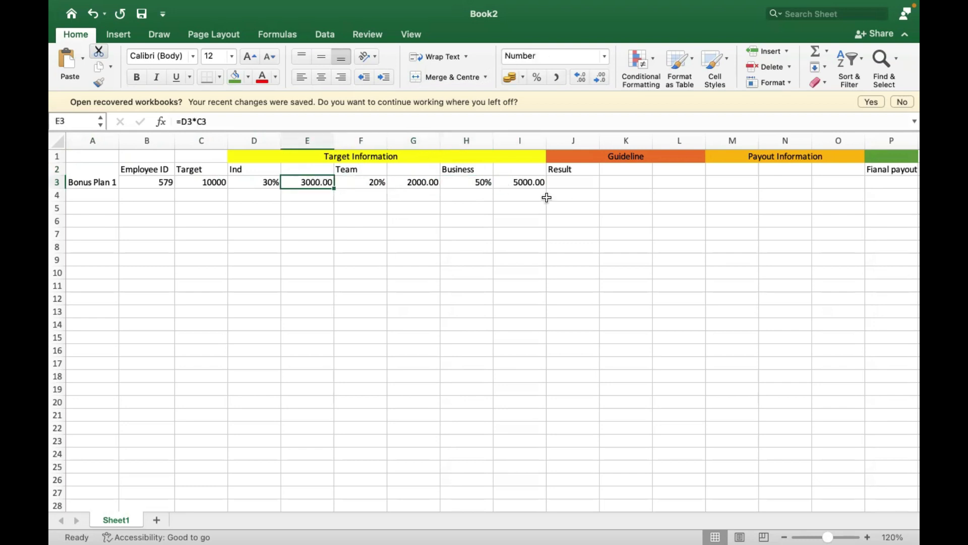
{"action": "left_click", "coordinate": [581, 183]}
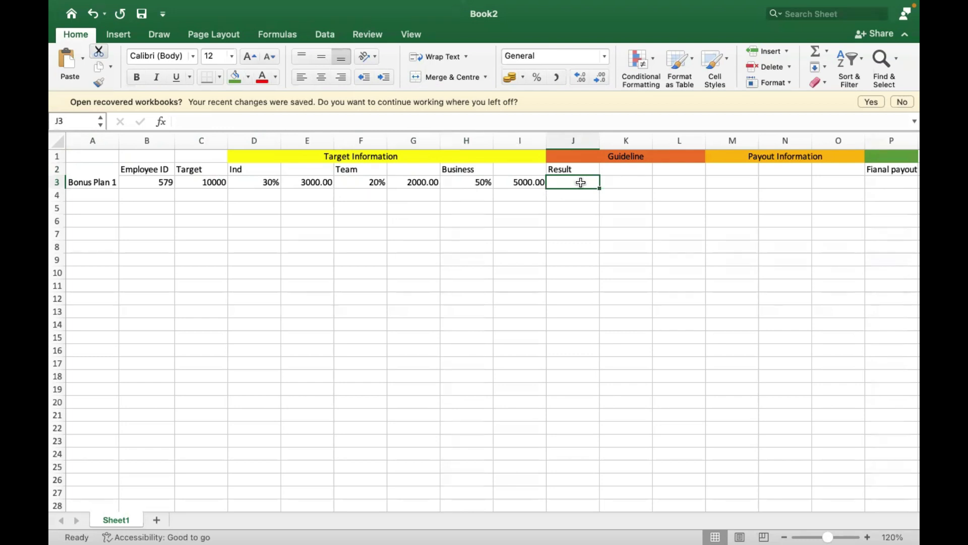
Enter Ind Per Rating, Team Per Rating and Business Performance in J2:L2, widening columns J and K
{"action": "key", "text": "Return"}
{"action": "left_click", "coordinate": [571, 144]}
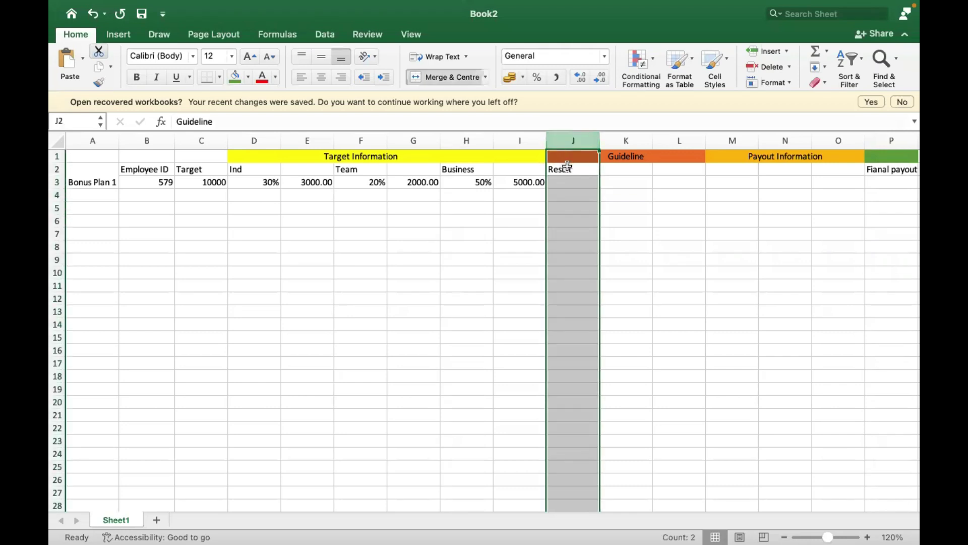
{"action": "left_click", "coordinate": [566, 166]}
{"action": "type", "text": "Ind"}
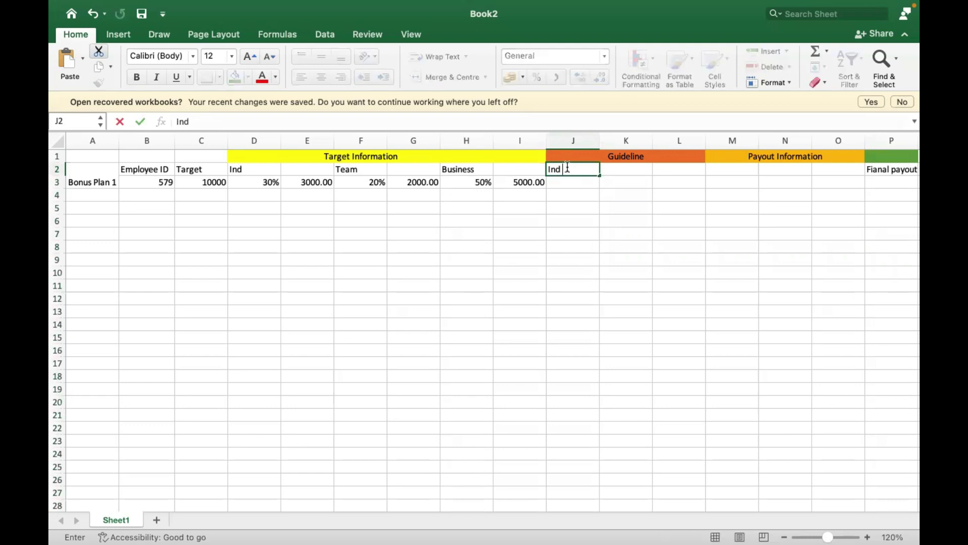
{"action": "type", "text": " Per Rating"}
{"action": "key", "text": "Tab"}
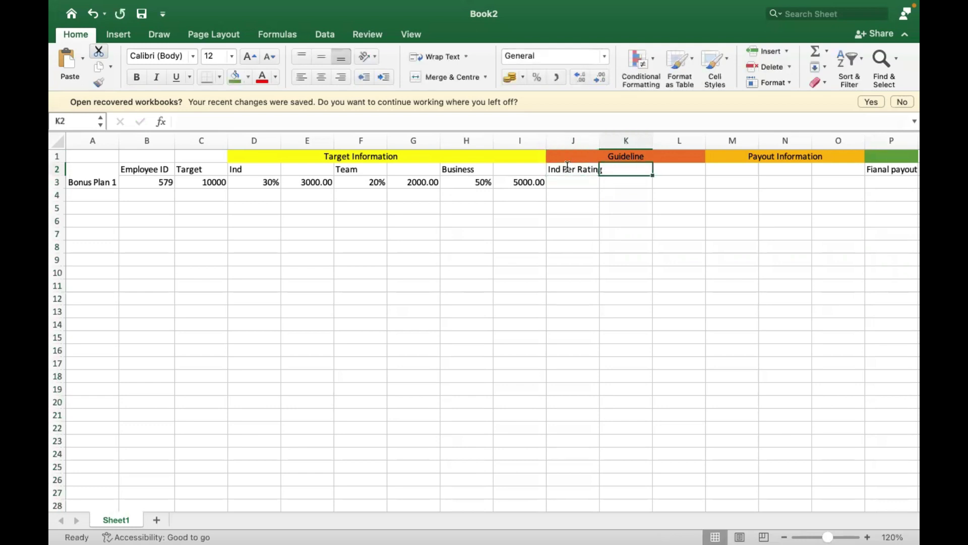
{"action": "type", "text": "Team Per"}
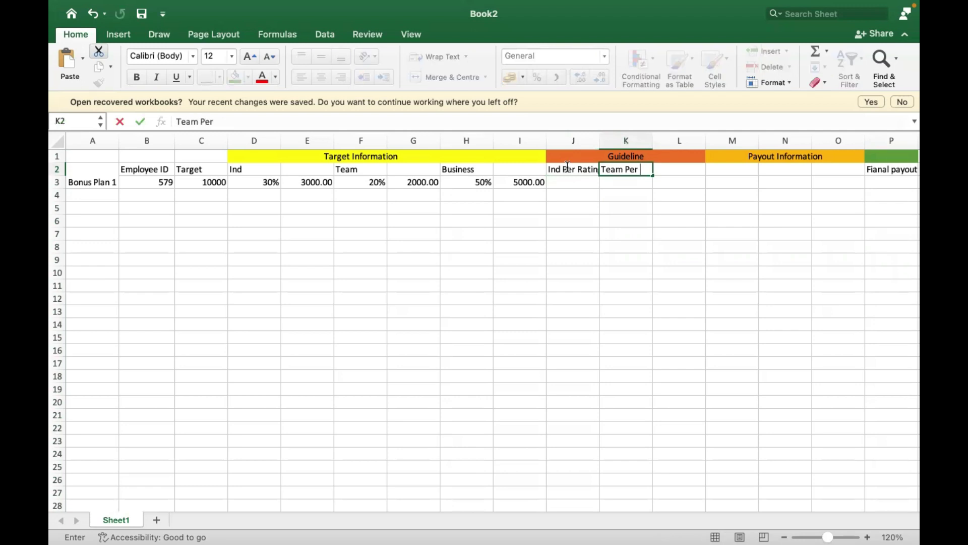
{"action": "type", "text": " Rating"}
{"action": "key", "text": "Tab"}
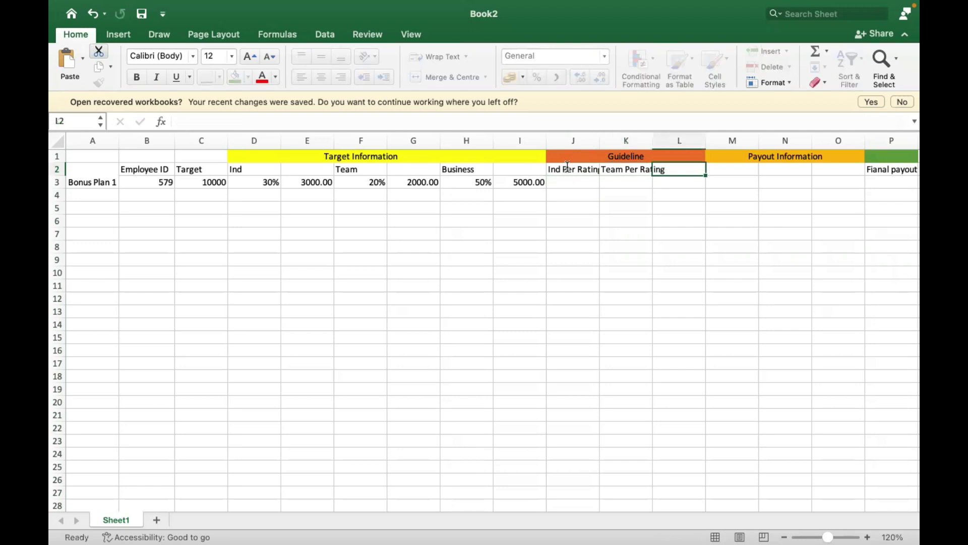
{"action": "type", "text": "Busines"}
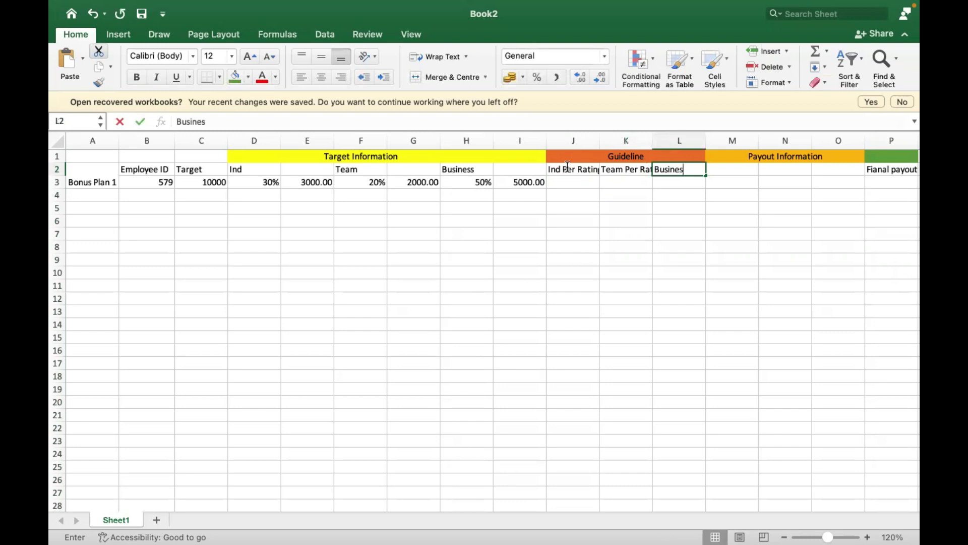
{"action": "type", "text": "s Perf"}
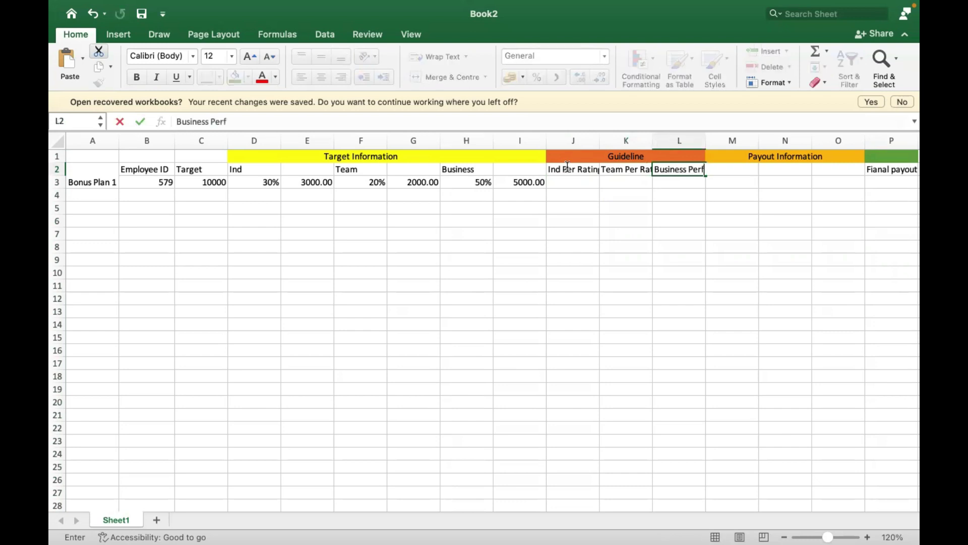
{"action": "type", "text": "ormance"}
{"action": "left_click", "coordinate": [793, 259]}
{"action": "left_click_drag", "start_coordinate": [601, 141], "coordinate": [681, 136]}
{"action": "left_click", "coordinate": [728, 134]}
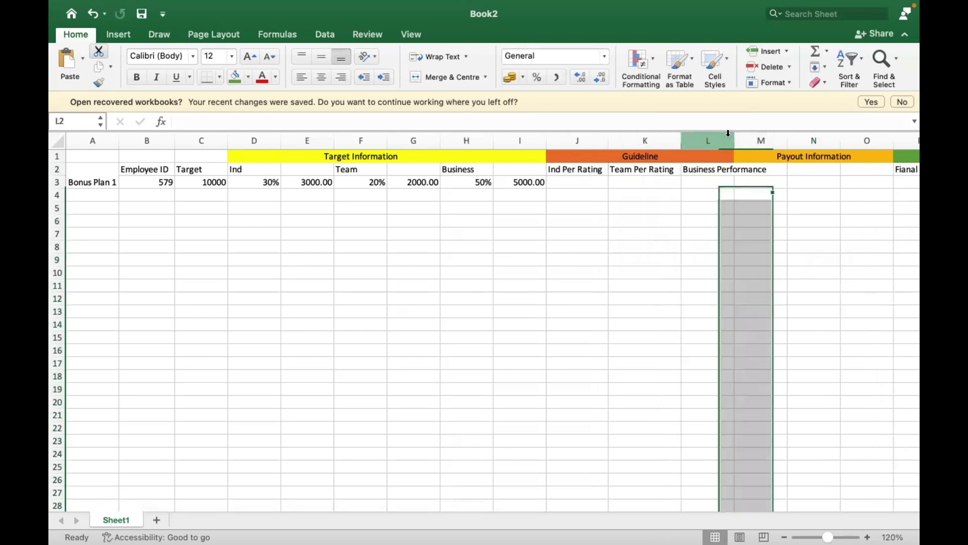
Autofit column L and enter ratings 4 in J3 and 5 in K3
{"action": "double_click", "coordinate": [733, 136]}
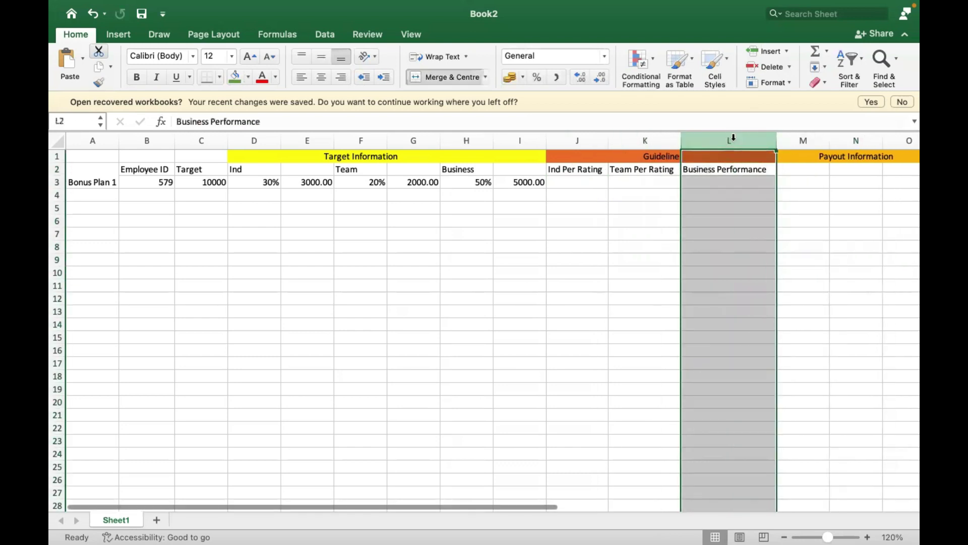
{"action": "left_click", "coordinate": [578, 181]}
{"action": "type", "text": "4"}
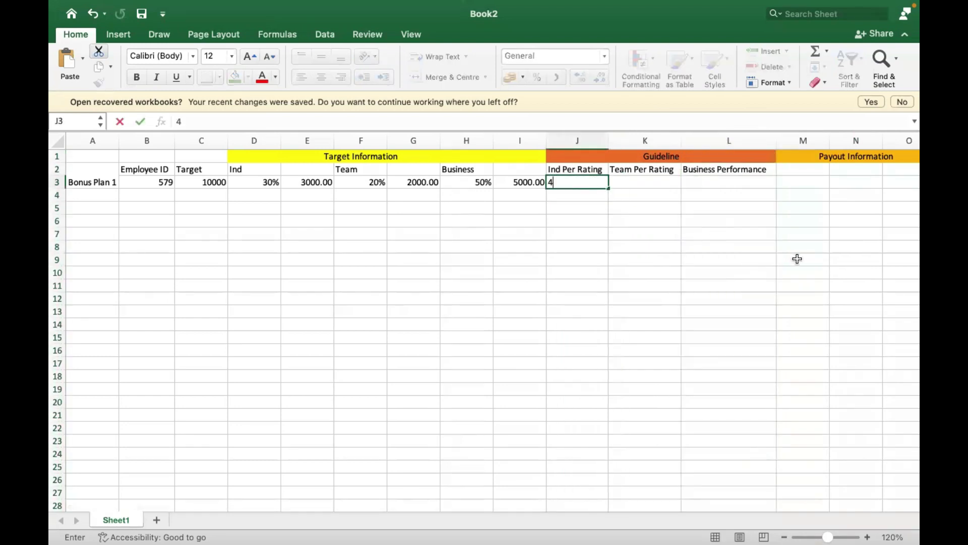
{"action": "left_click", "coordinate": [656, 184]}
{"action": "type", "text": "5"}
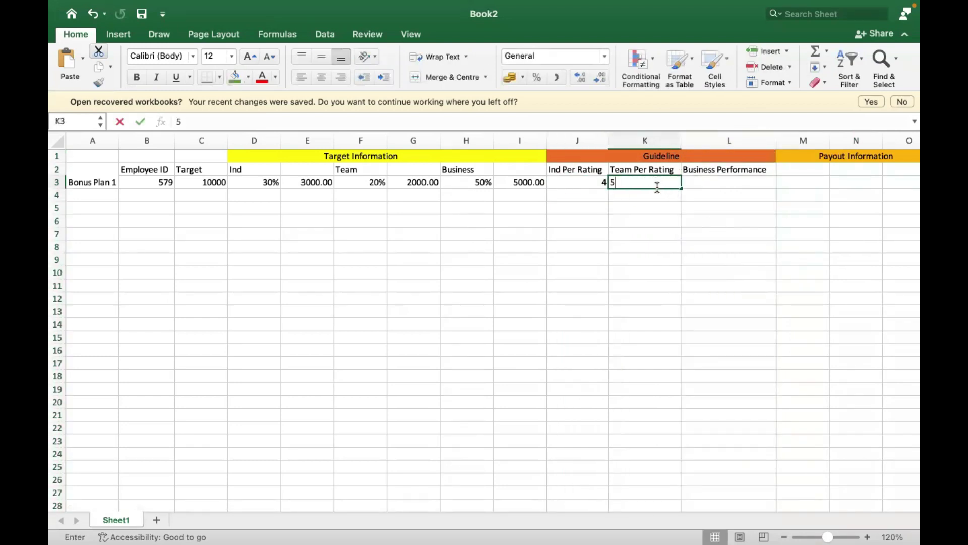
{"action": "left_click", "coordinate": [658, 271]}
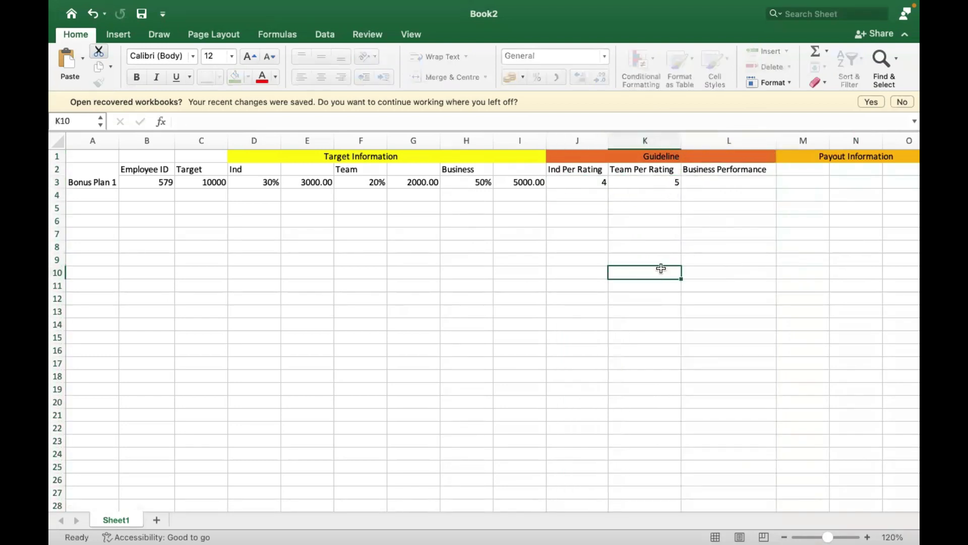
Insert a blank column after each of the three Guideline rating columns
{"action": "left_click", "coordinate": [643, 142]}
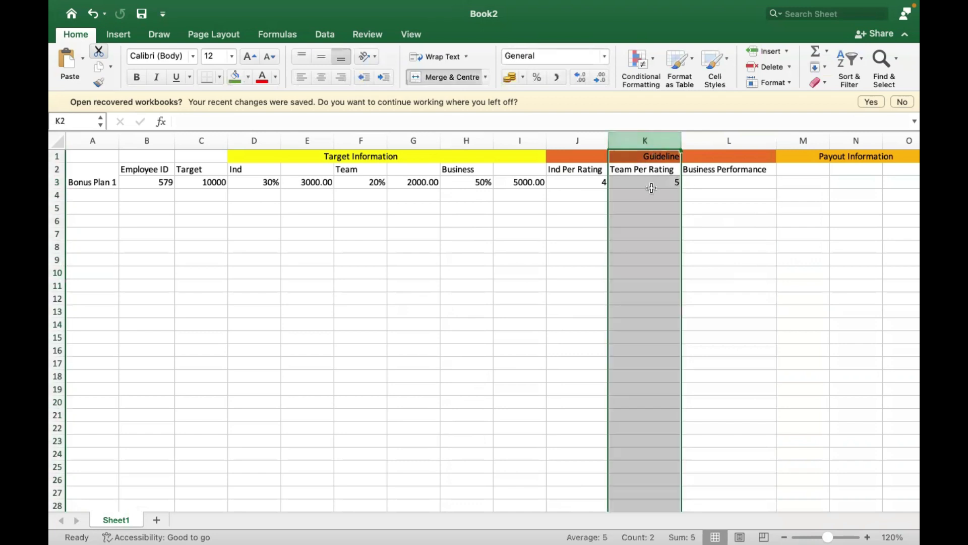
{"action": "key", "text": "ctrl+shift+equal"}
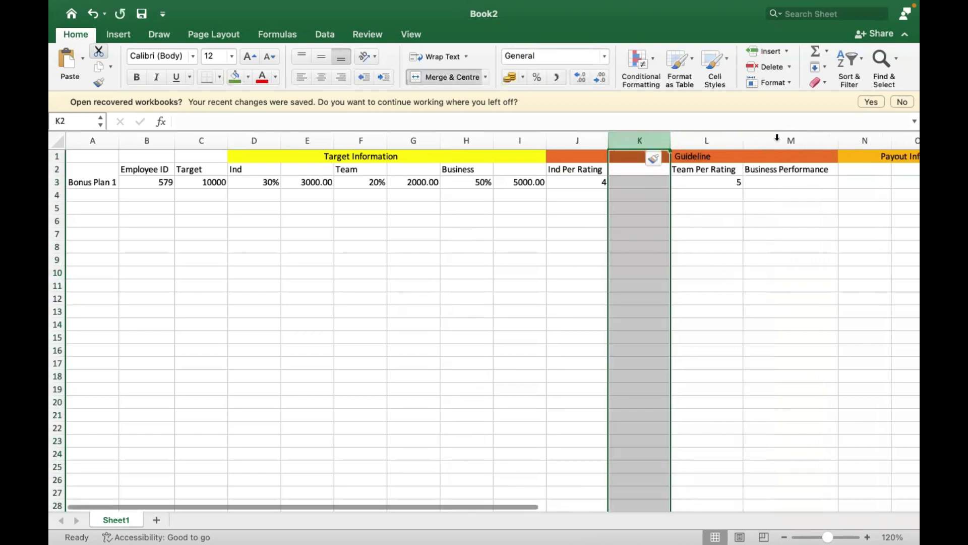
{"action": "left_click", "coordinate": [774, 139]}
{"action": "key", "text": "ctrl+shift+equal"}
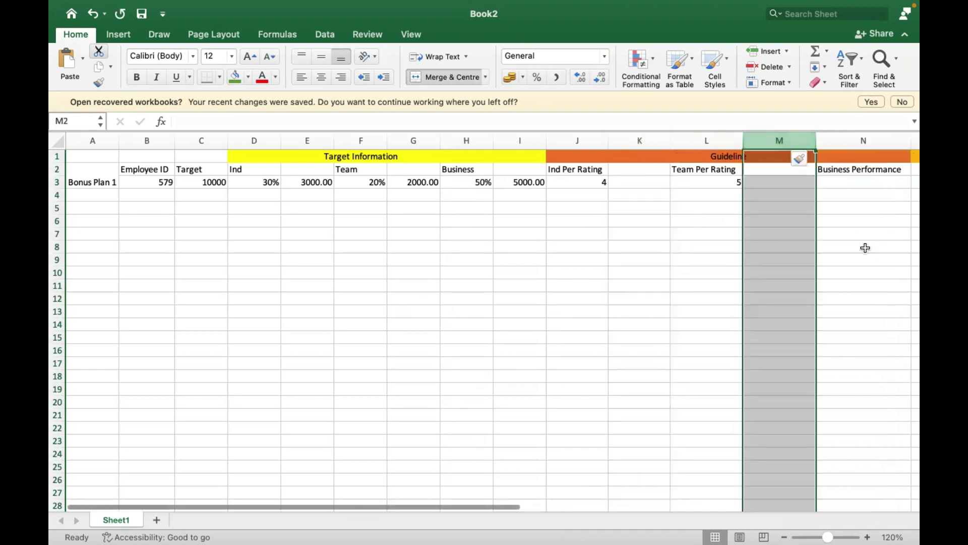
{"action": "scroll", "coordinate": [864, 248], "scroll_direction": "right", "scroll_amount": 3}
{"action": "left_click", "coordinate": [817, 143]}
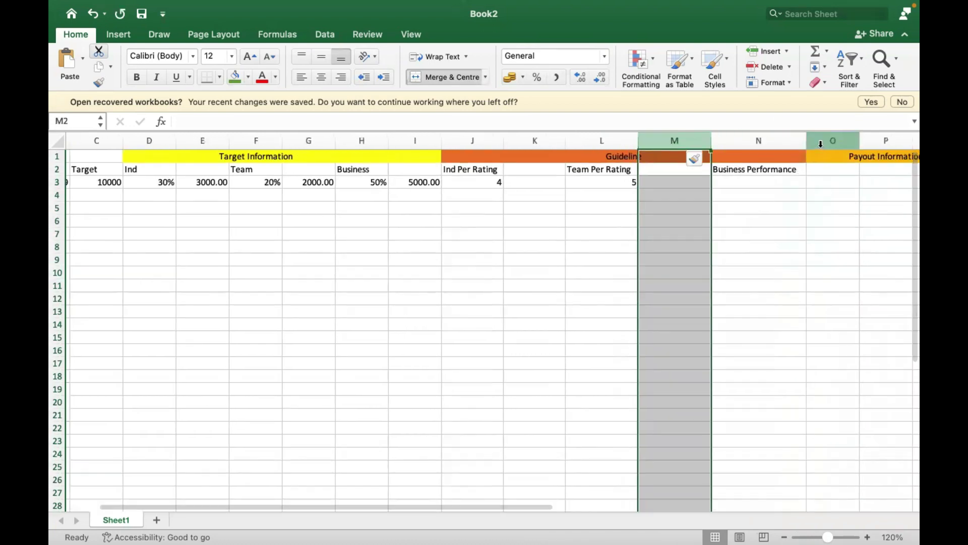
{"action": "key", "text": "ctrl+shift+equal"}
{"action": "left_click", "coordinate": [682, 273]}
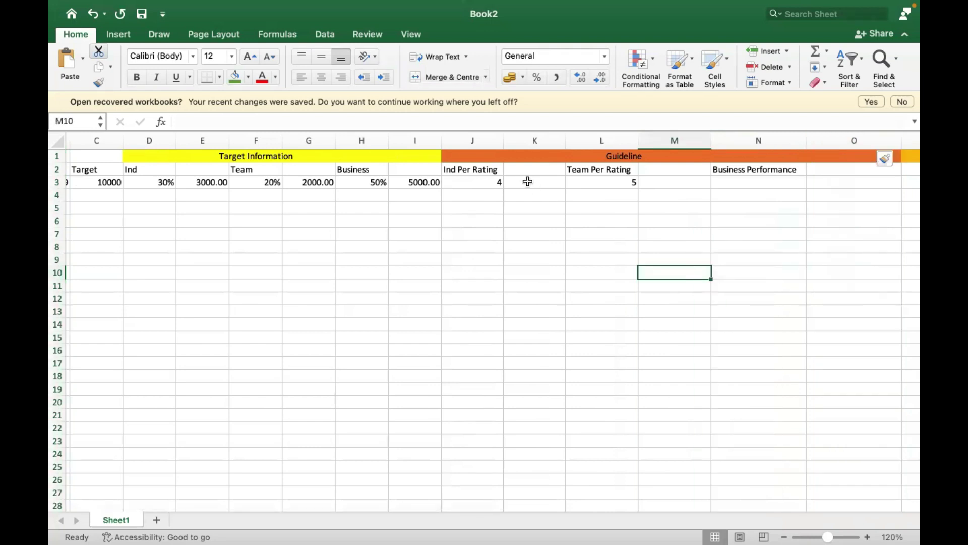
{"action": "left_click", "coordinate": [526, 182]}
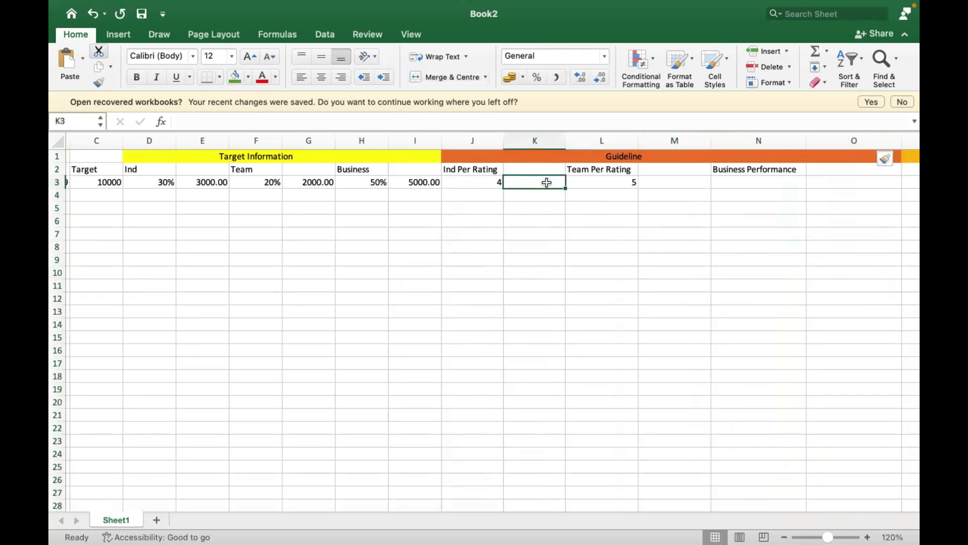
Enter a Guideline % heading in K2 with 80% in K3
{"action": "left_click", "coordinate": [537, 167]}
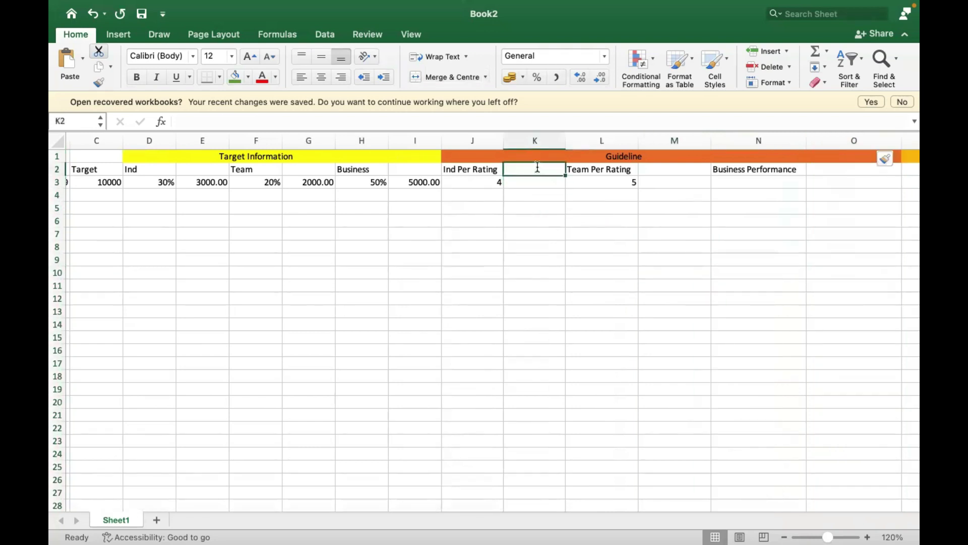
{"action": "type", "text": "Guideline %"}
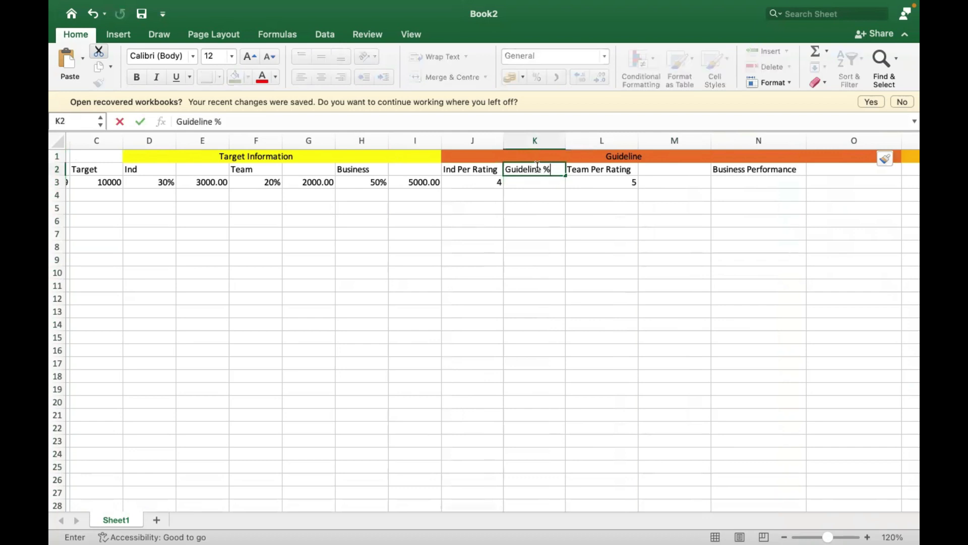
{"action": "key", "text": "Return"}
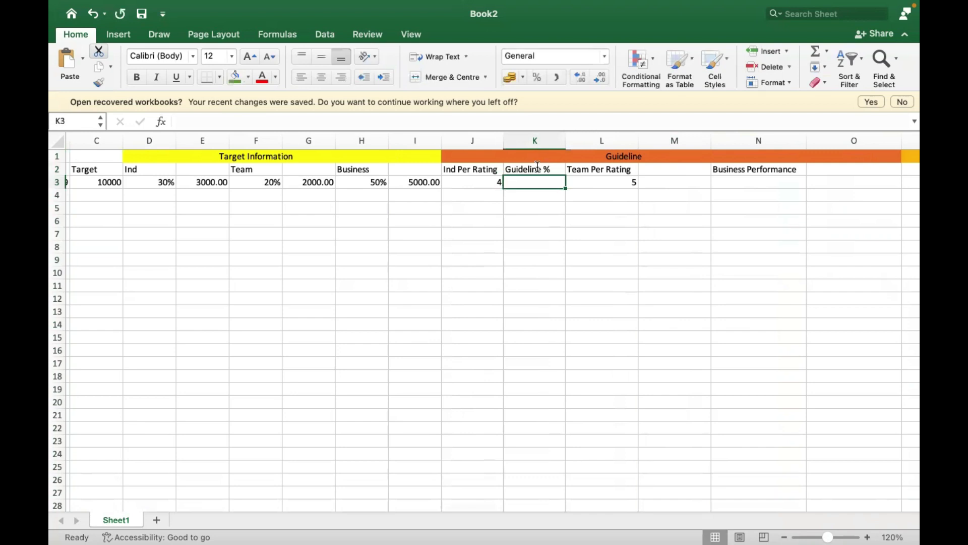
{"action": "type", "text": "80%"}
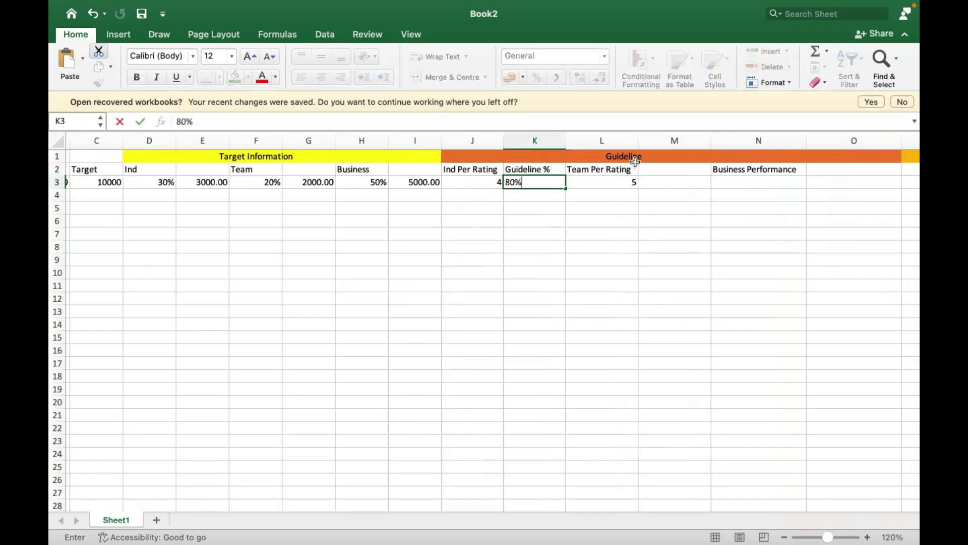
{"action": "left_click", "coordinate": [671, 169]}
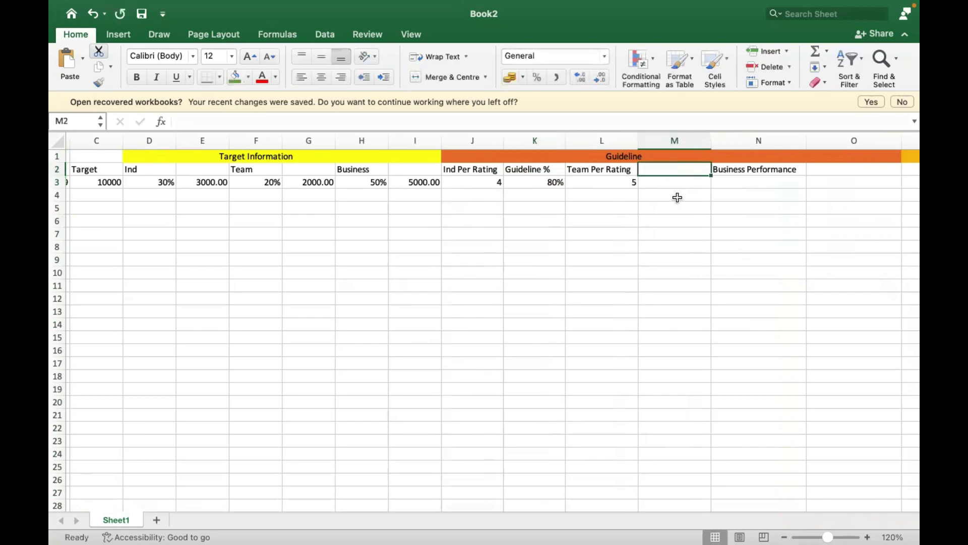
Copy the Guideline % heading from K2 into M2 and enter 100% in M3
{"action": "left_click", "coordinate": [661, 182]}
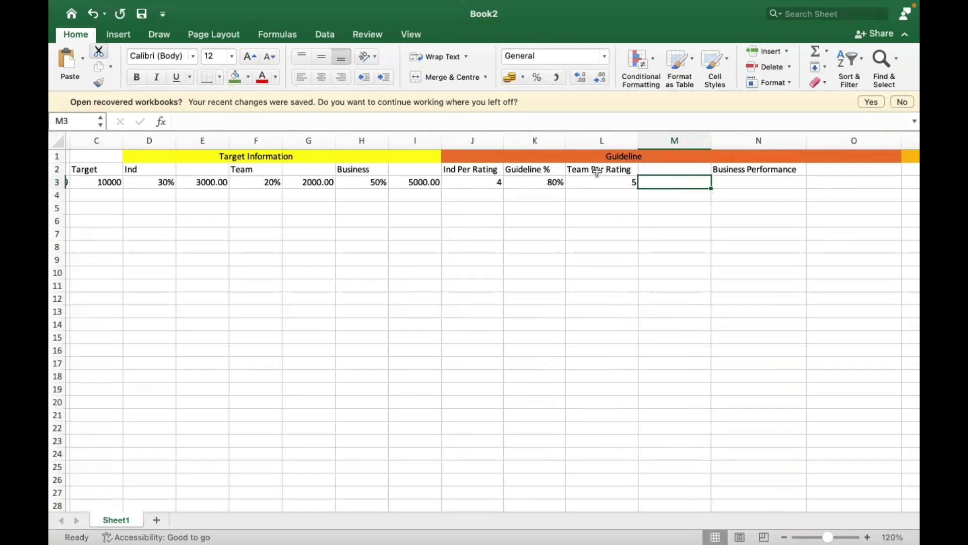
{"action": "left_click", "coordinate": [552, 169]}
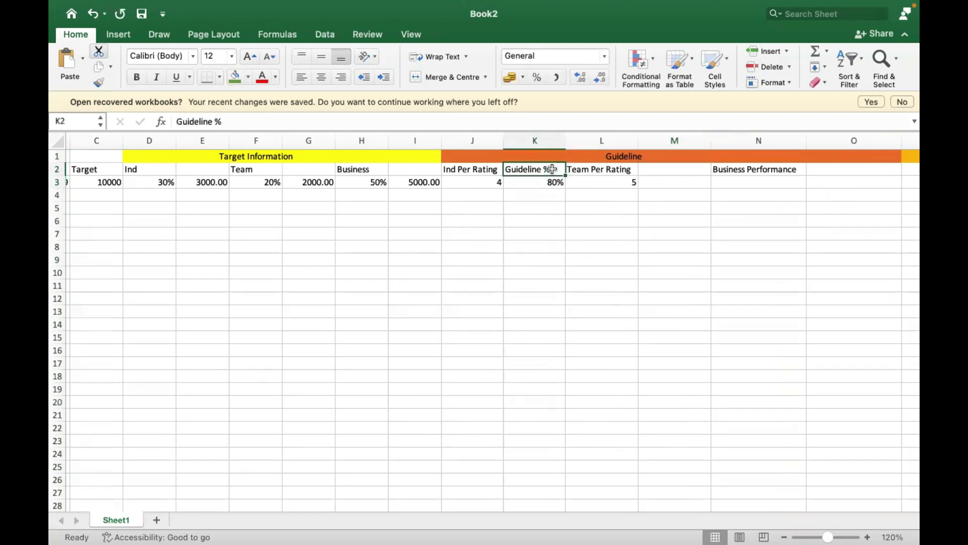
{"action": "key", "text": "super+c"}
{"action": "left_click", "coordinate": [662, 170]}
{"action": "key", "text": "super+v"}
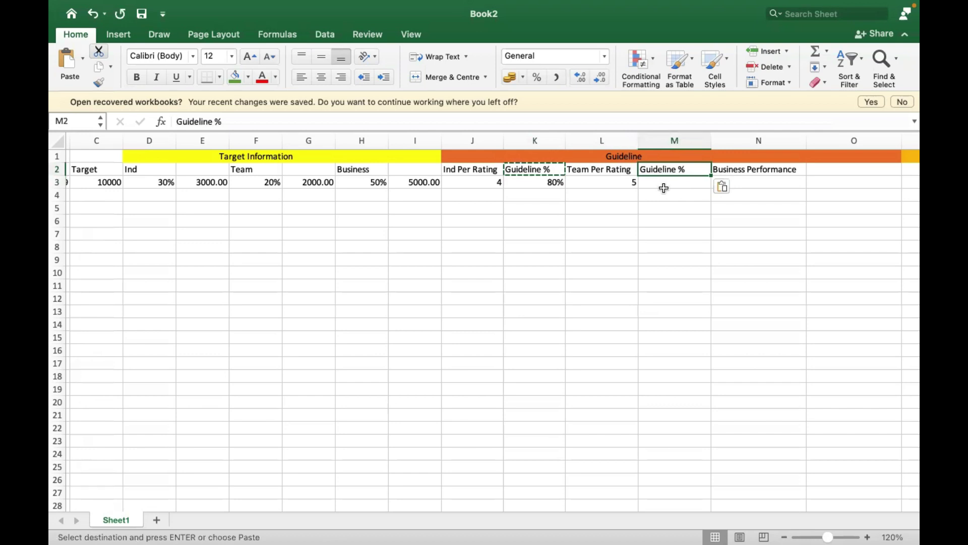
{"action": "left_click", "coordinate": [670, 182]}
{"action": "type", "text": "100"}
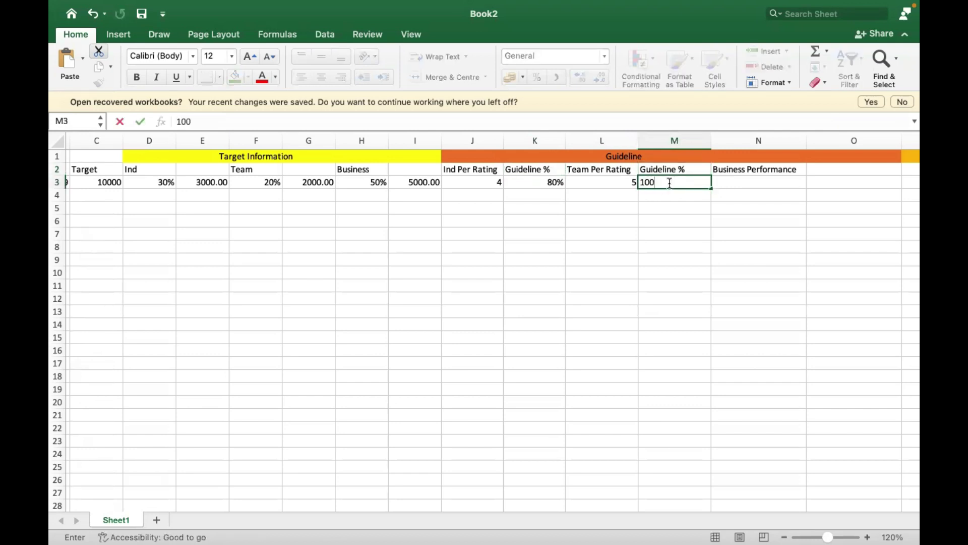
{"action": "type", "text": "%"}
Extend the N2 heading to 'Business Performance (interpolate, Direct & Step)'
{"action": "left_click", "coordinate": [740, 272]}
{"action": "scroll", "coordinate": [740, 270], "scroll_direction": "right", "scroll_amount": 2}
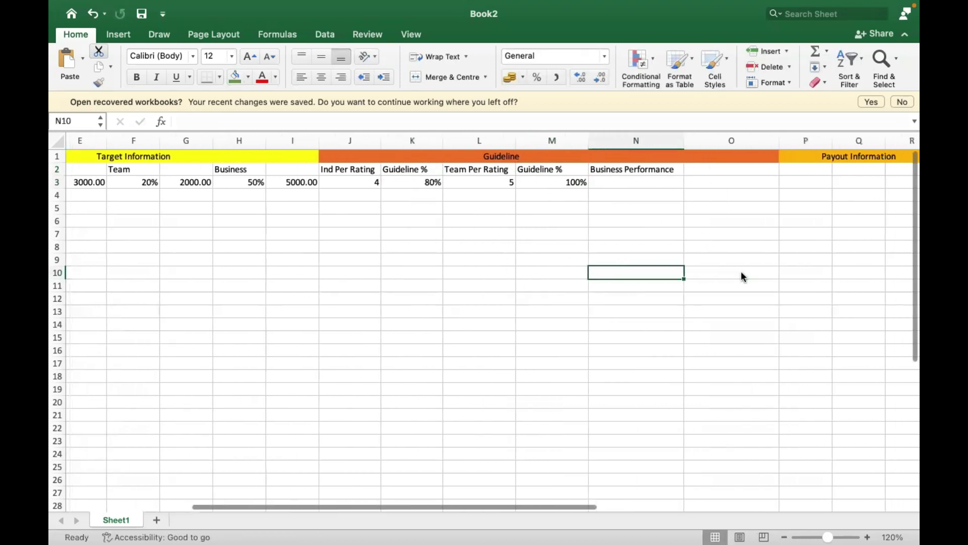
{"action": "left_click", "coordinate": [713, 170]}
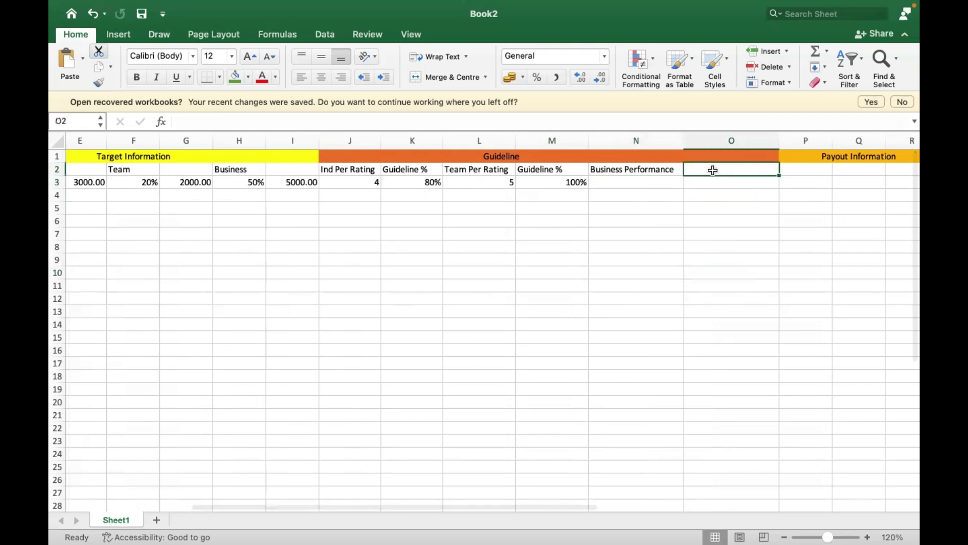
{"action": "left_click", "coordinate": [655, 169]}
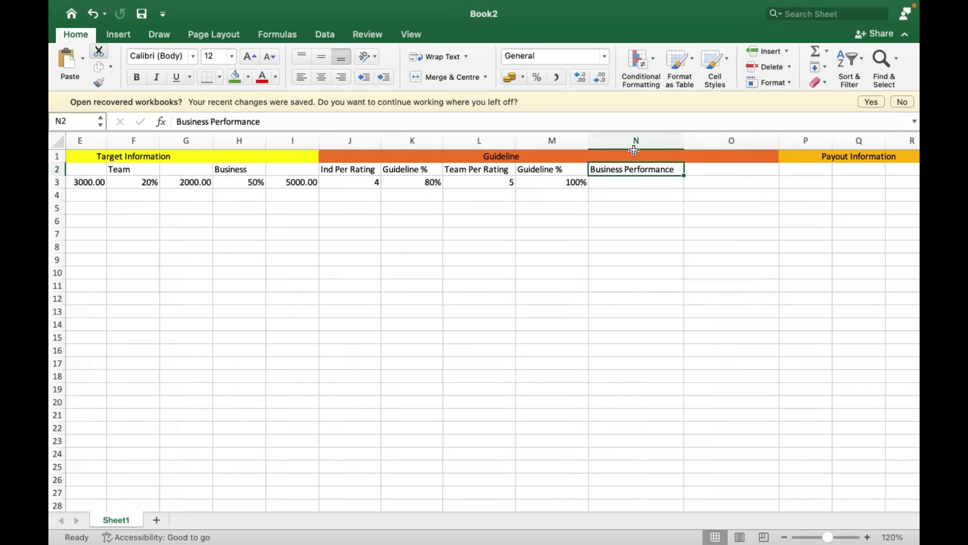
{"action": "scroll", "coordinate": [591, 161], "scroll_direction": "left", "scroll_amount": 1}
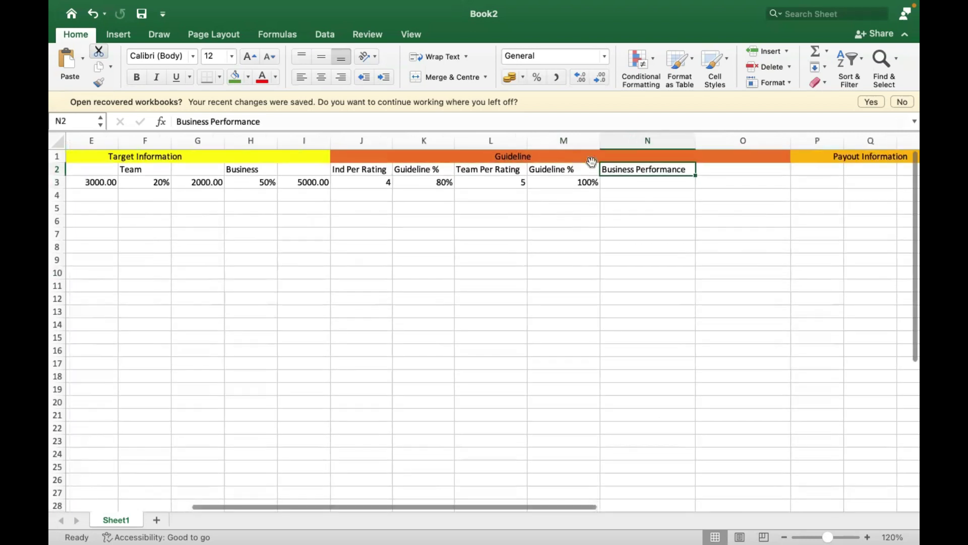
{"action": "left_click", "coordinate": [639, 157]}
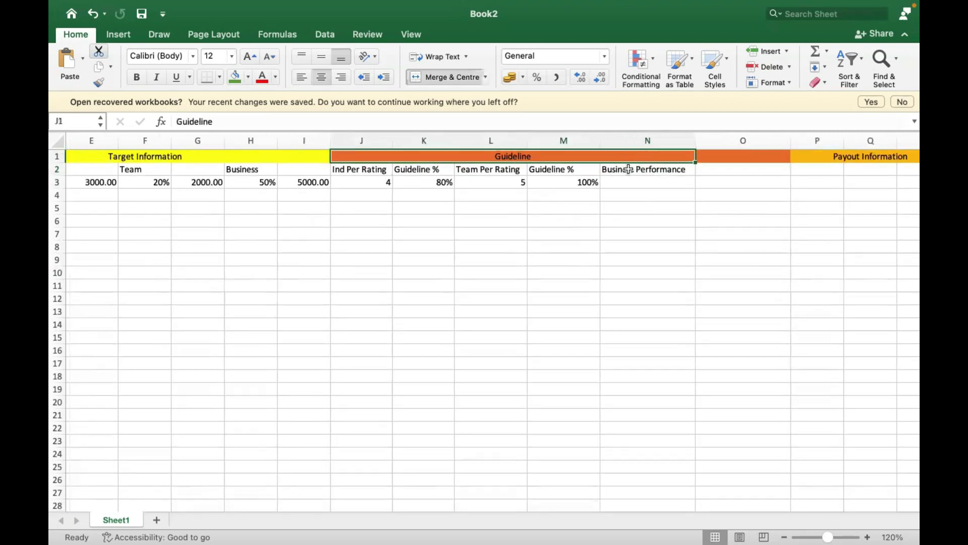
{"action": "double_click", "coordinate": [628, 169]}
{"action": "double_click", "coordinate": [689, 169]}
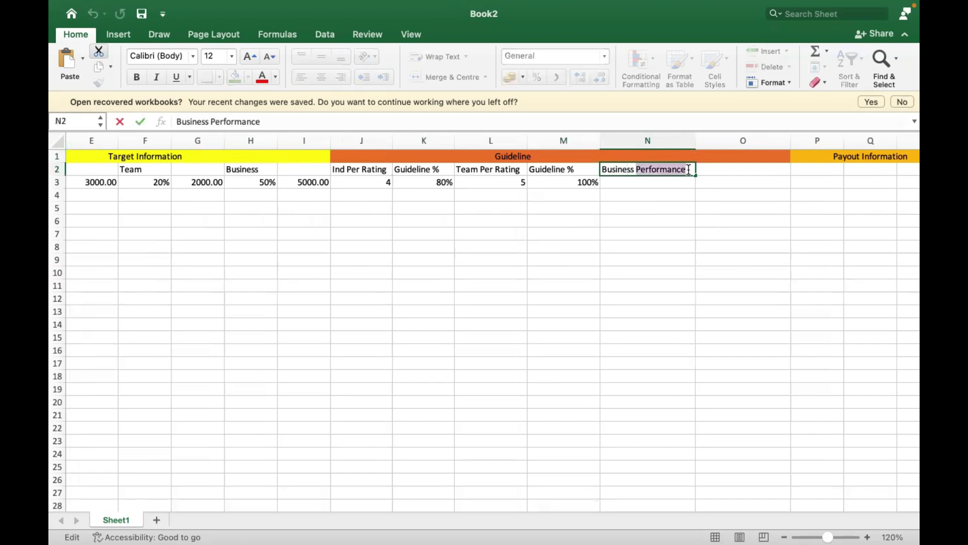
{"action": "left_click", "coordinate": [689, 169]}
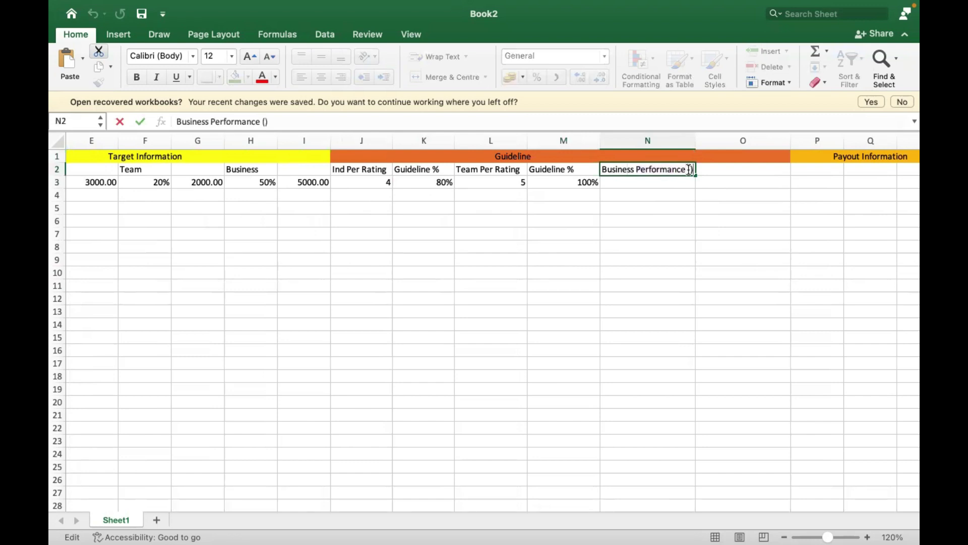
{"action": "type", "text": "()"}
{"action": "type", "text": "interpo"}
{"action": "type", "text": "late, Direct & Step"}
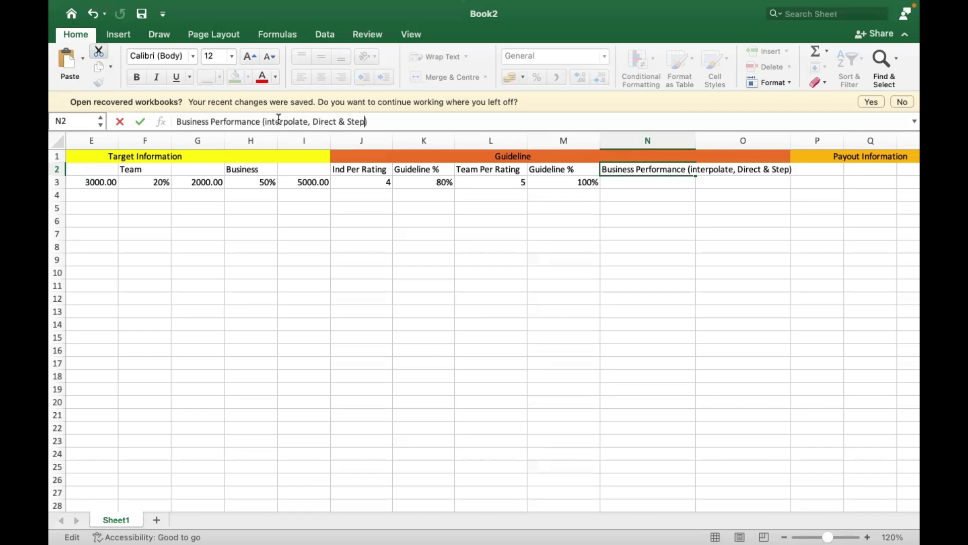
{"action": "key", "text": "Return"}
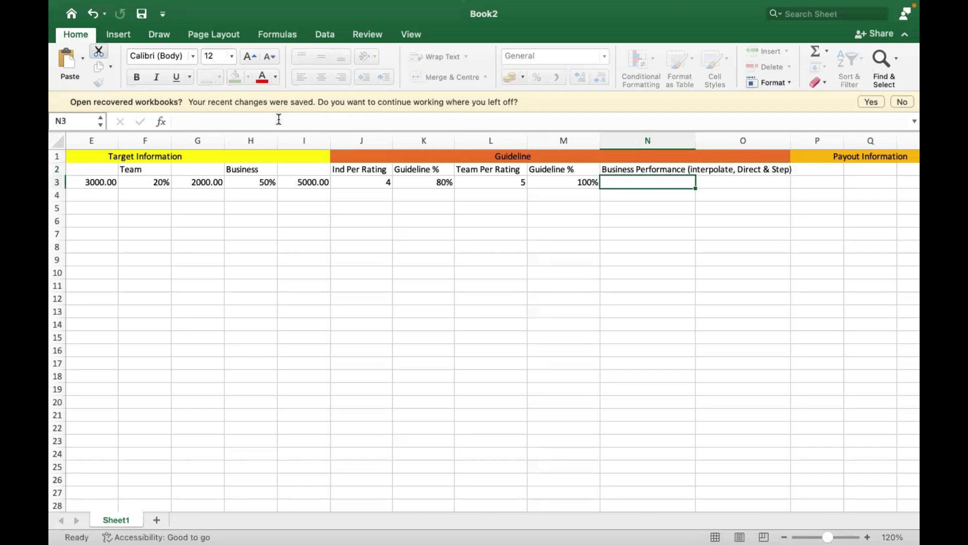
Start entering a new heading in O2
{"action": "left_click", "coordinate": [752, 175]}
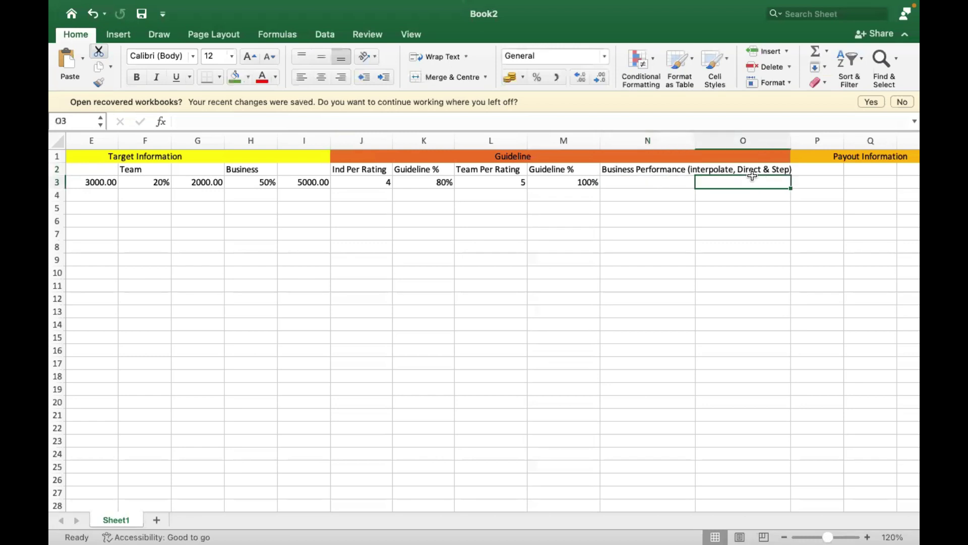
{"action": "left_click", "coordinate": [753, 174]}
{"action": "type", "text": "Bu"}
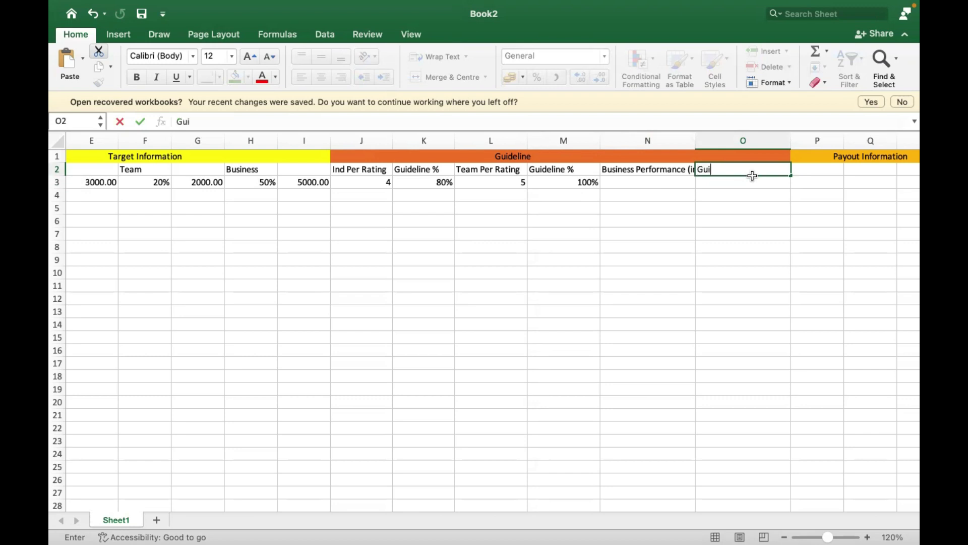
Confirm the Guideline heading in O2 and enter 125% in O3
{"action": "key", "text": "Tab"}
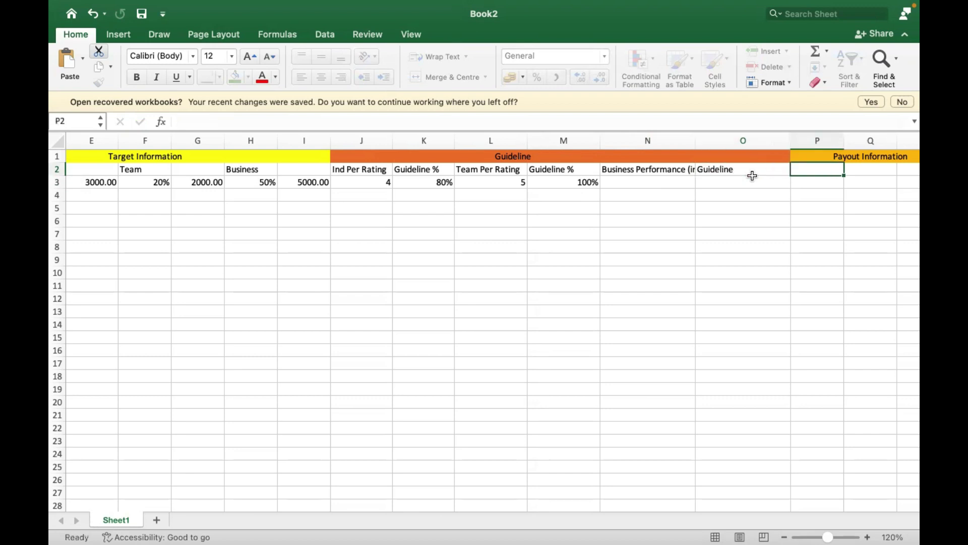
{"action": "key", "text": "Return"}
{"action": "type", "text": "125"}
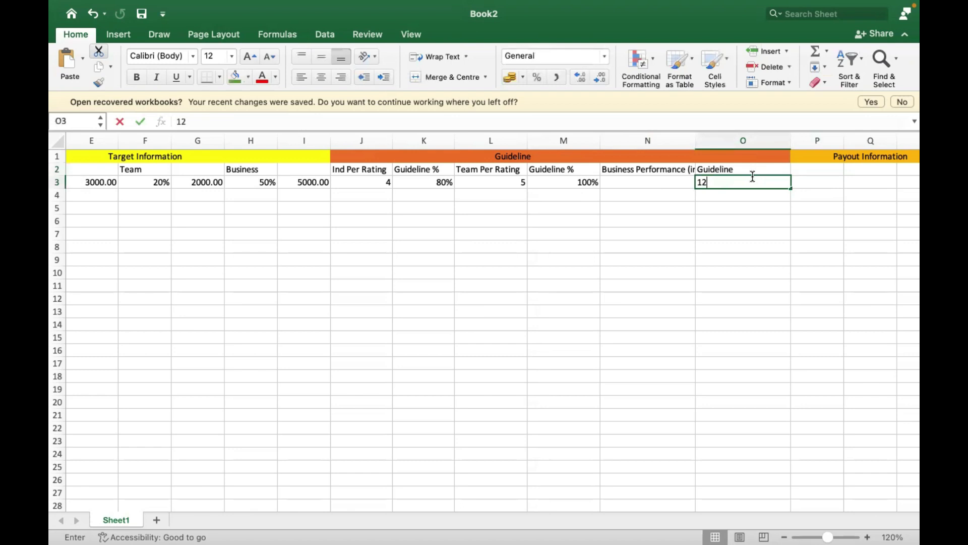
{"action": "key", "text": "Tab"}
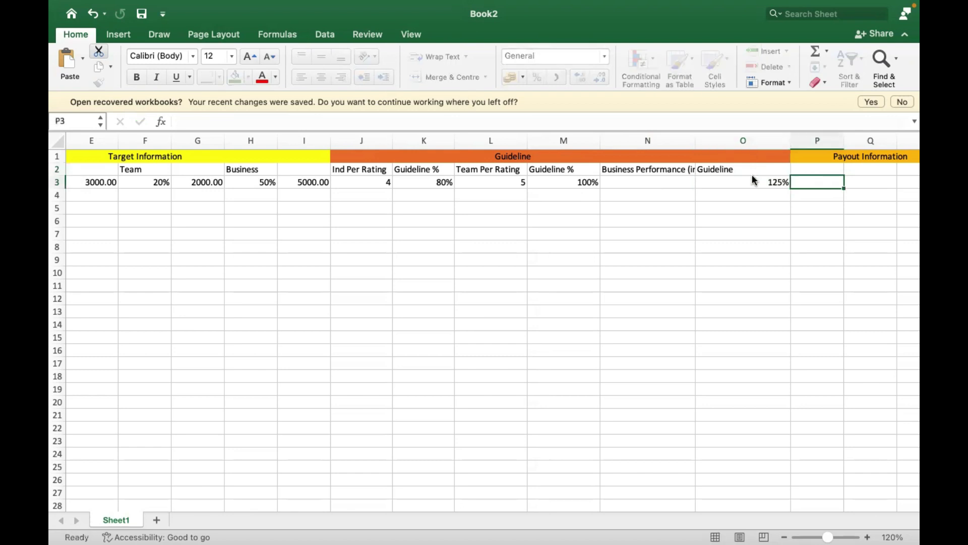
{"action": "key", "text": "Left"}
{"action": "key", "text": "Left"}
{"action": "key", "text": "Right"}
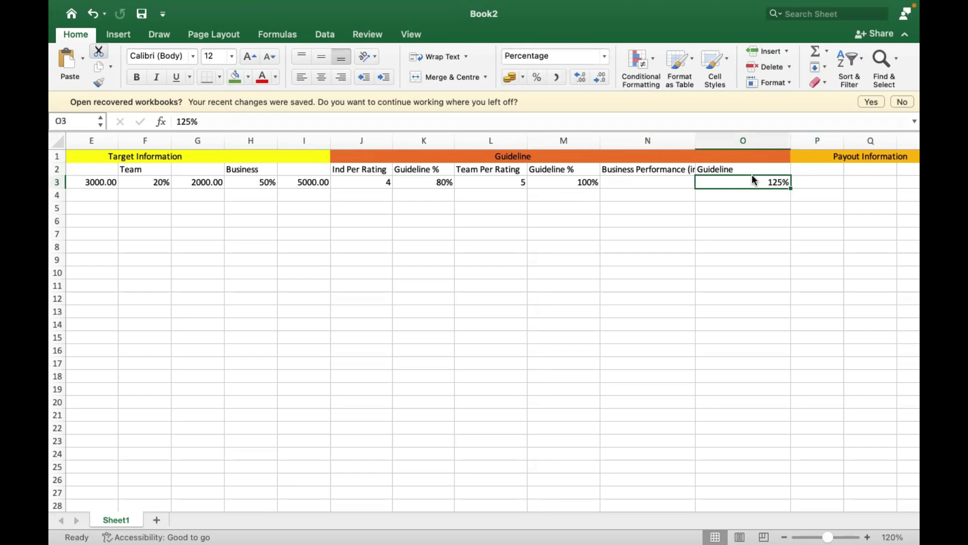
Enter 120 as the Business Performance value in N3
{"action": "key", "text": "Left"}
{"action": "key", "text": "Left"}
{"action": "key", "text": "Right"}
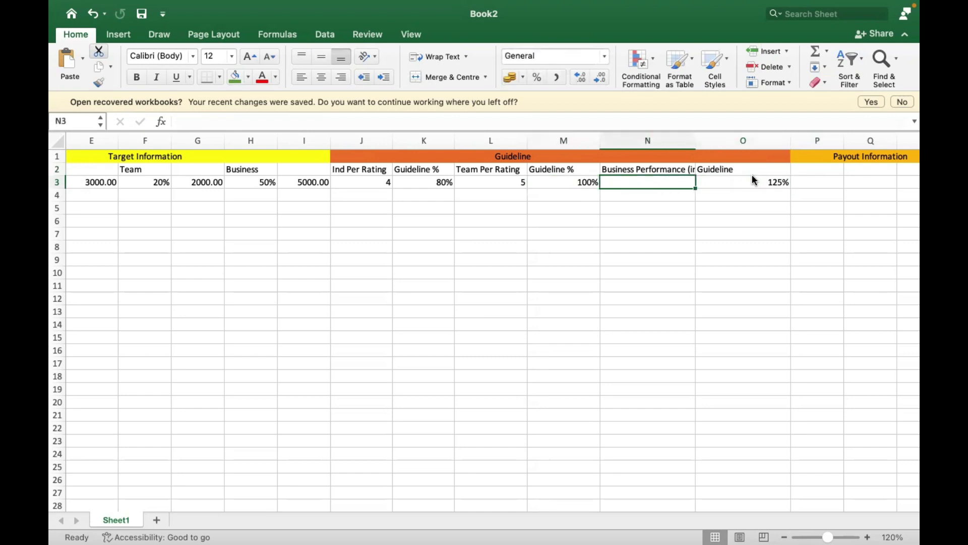
{"action": "type", "text": "123"}
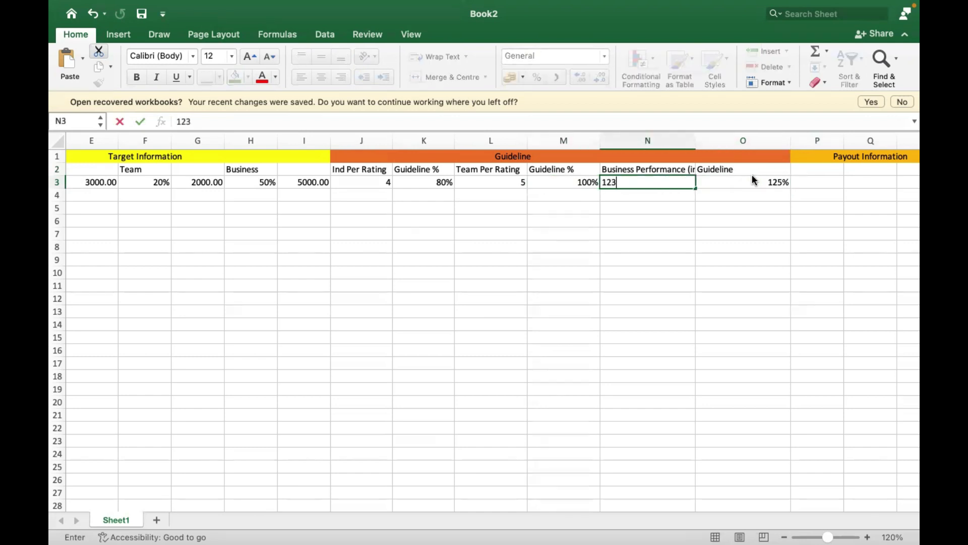
{"action": "key", "text": "BackSpace"}
{"action": "type", "text": "0"}
{"action": "key", "text": "Return"}
{"action": "key", "text": "Up"}
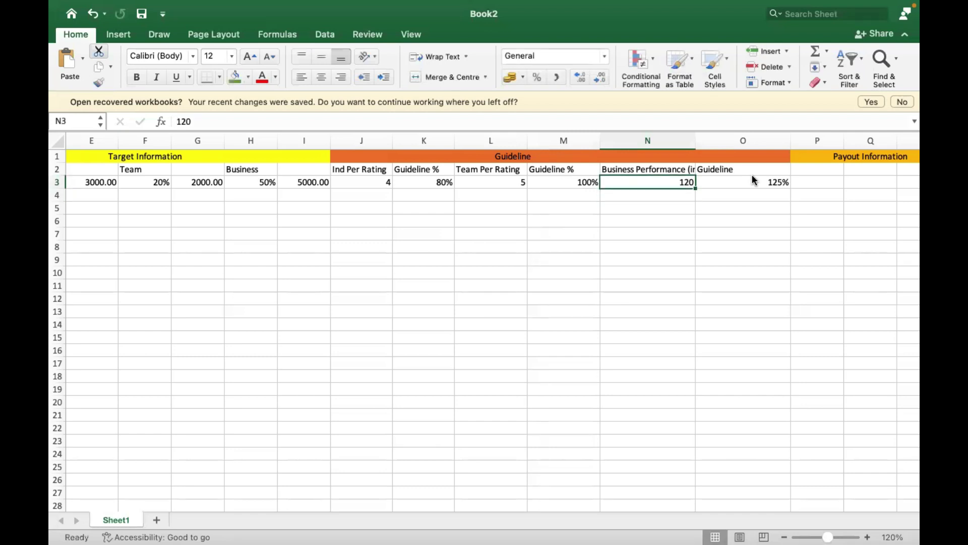
{"action": "key", "text": "Right"}
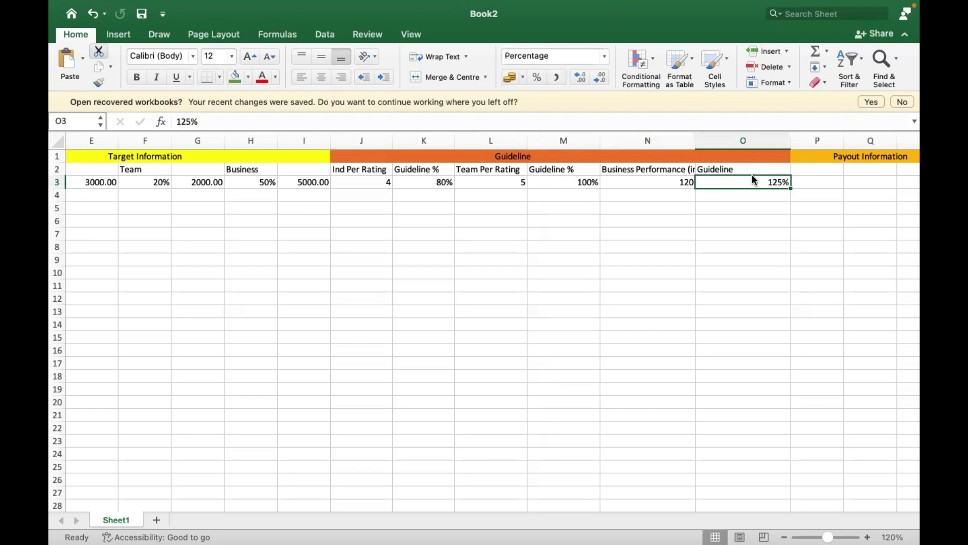
{"action": "key", "text": "Left"}
{"action": "key", "text": "Left"}
{"action": "key", "text": "Right"}
{"action": "key", "text": "Right"}
{"action": "key", "text": "Right"}
{"action": "key", "text": "Right"}
{"action": "key", "text": "Right"}
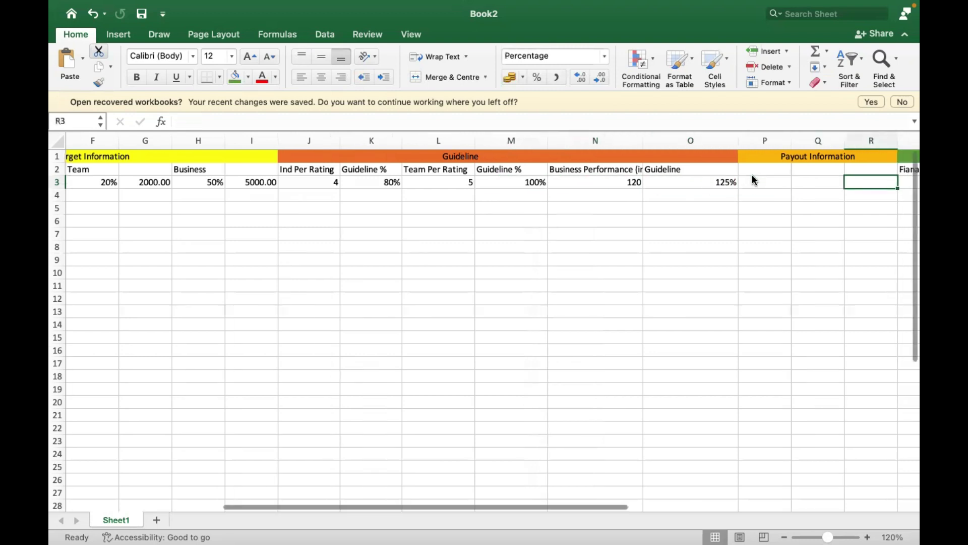
{"action": "key", "text": "Right"}
{"action": "key", "text": "Left"}
{"action": "key", "text": "Left"}
{"action": "key", "text": "Left"}
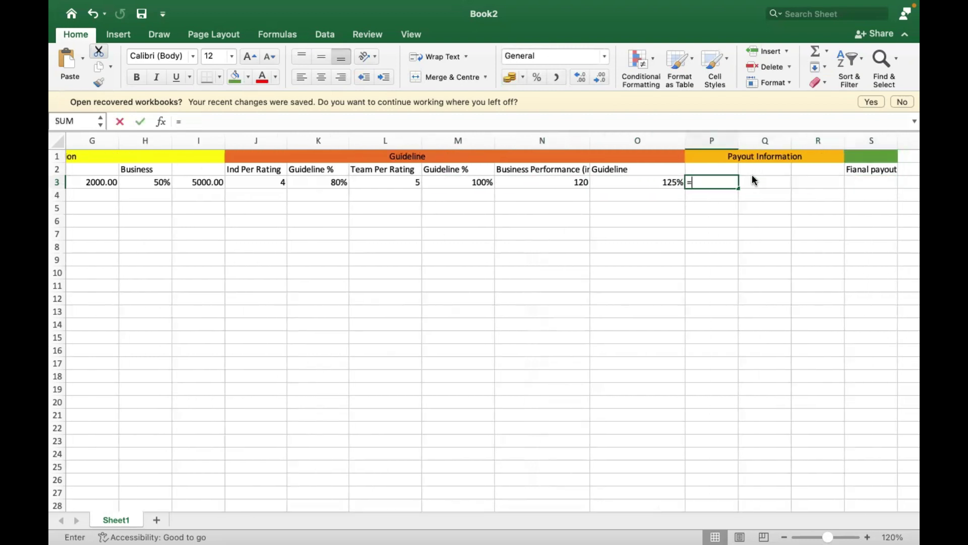
{"action": "type", "text": "="}
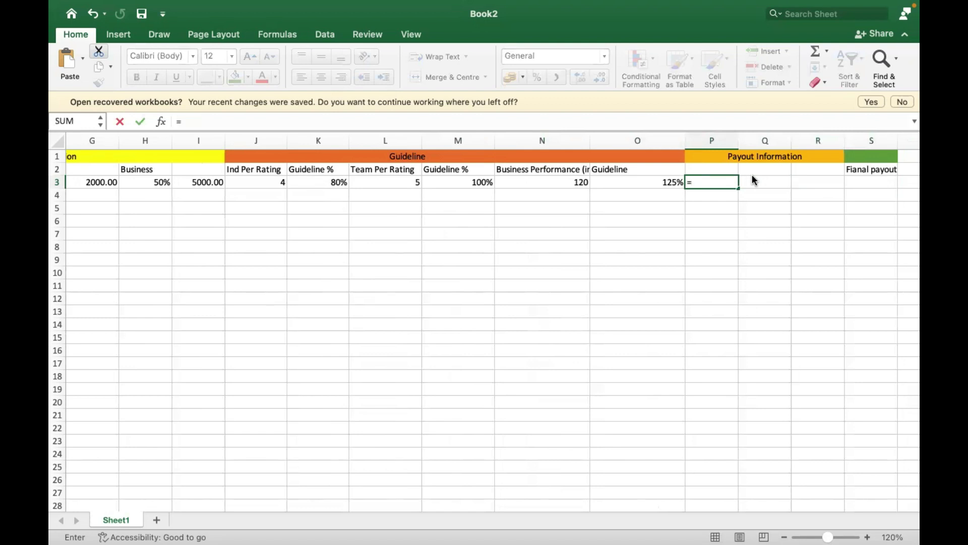
{"action": "key", "text": "Up"}
{"action": "key", "text": "Up"}
{"action": "key", "text": "Down"}
{"action": "type", "text": "`"}
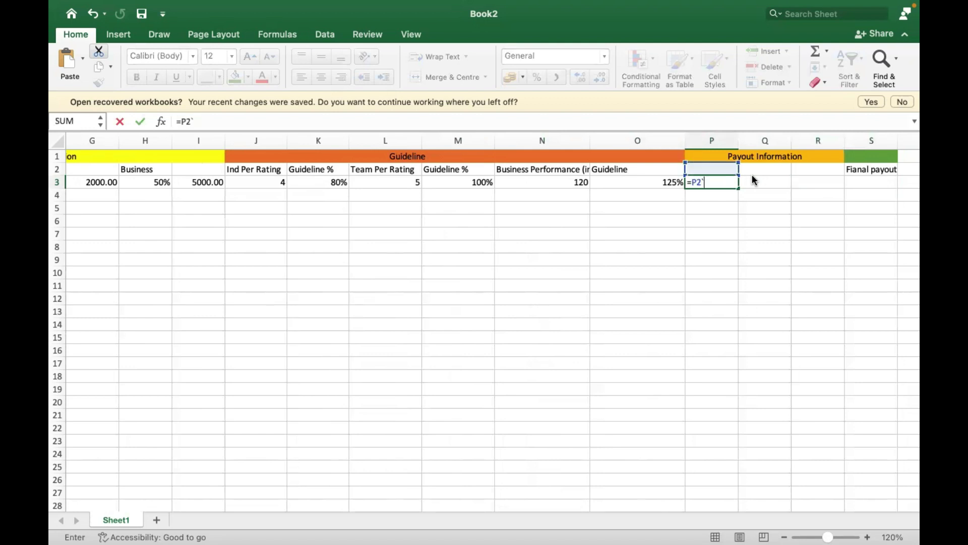
{"action": "key", "text": "Return"}
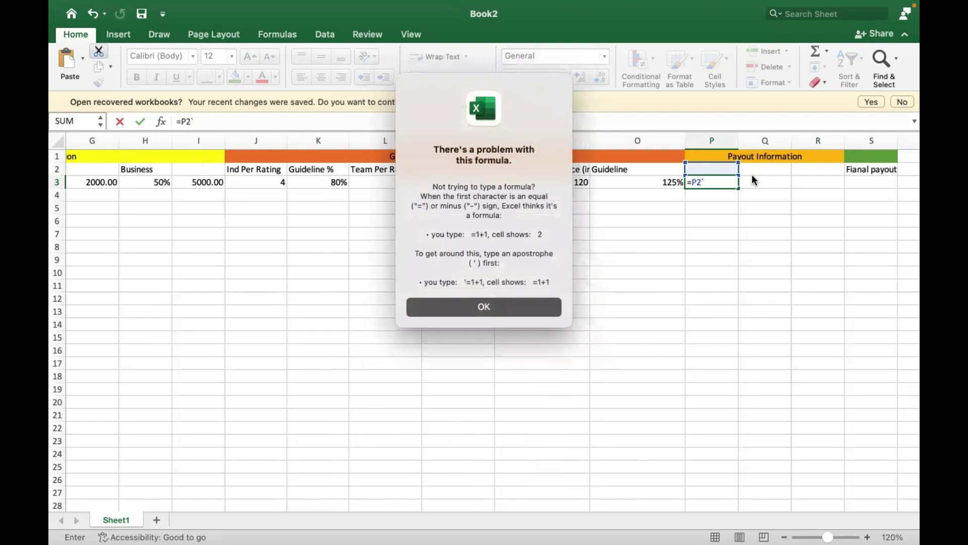
{"action": "left_click", "coordinate": [509, 310]}
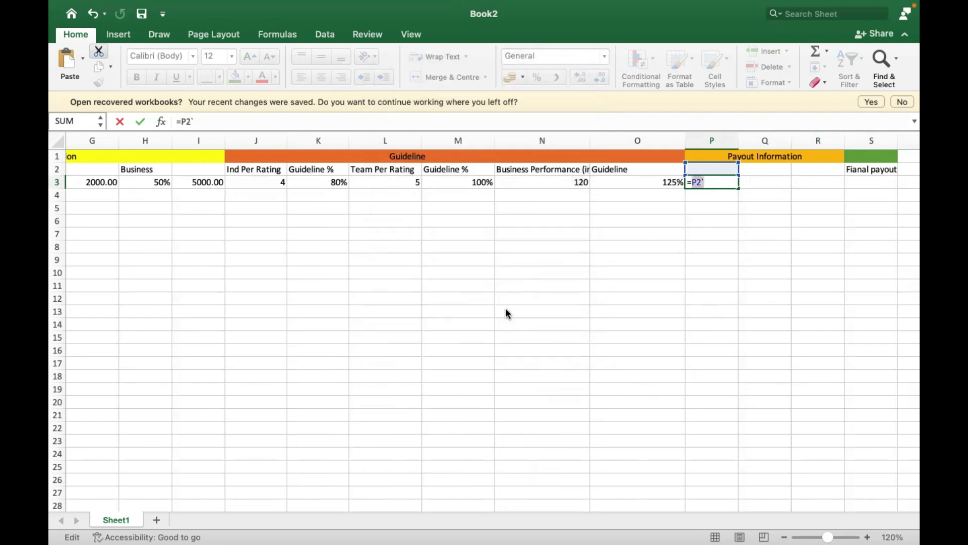
{"action": "key", "text": "Escape"}
Label P2, Q2 and R2 as Ind Payout, Team Payout and Bus Payout
{"action": "left_click", "coordinate": [714, 169]}
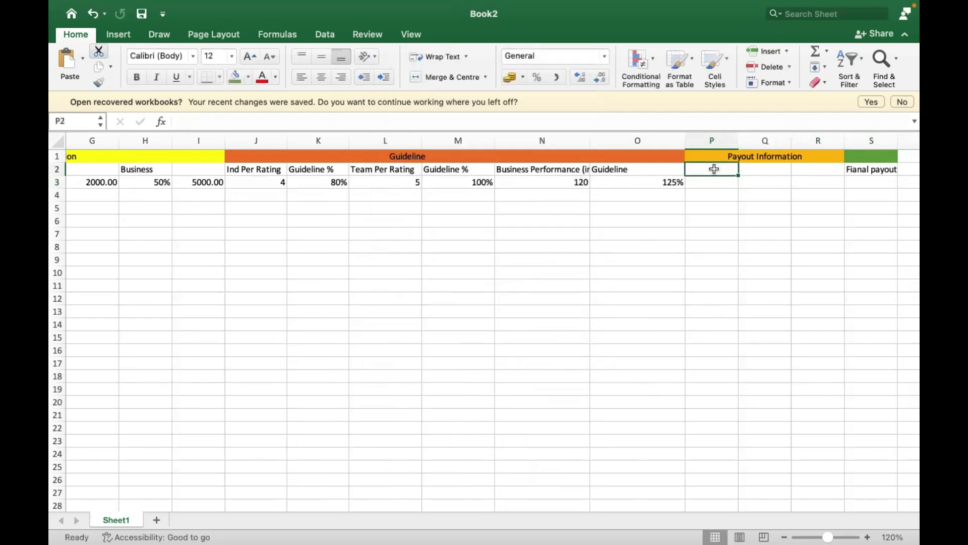
{"action": "type", "text": "Ind Pa"}
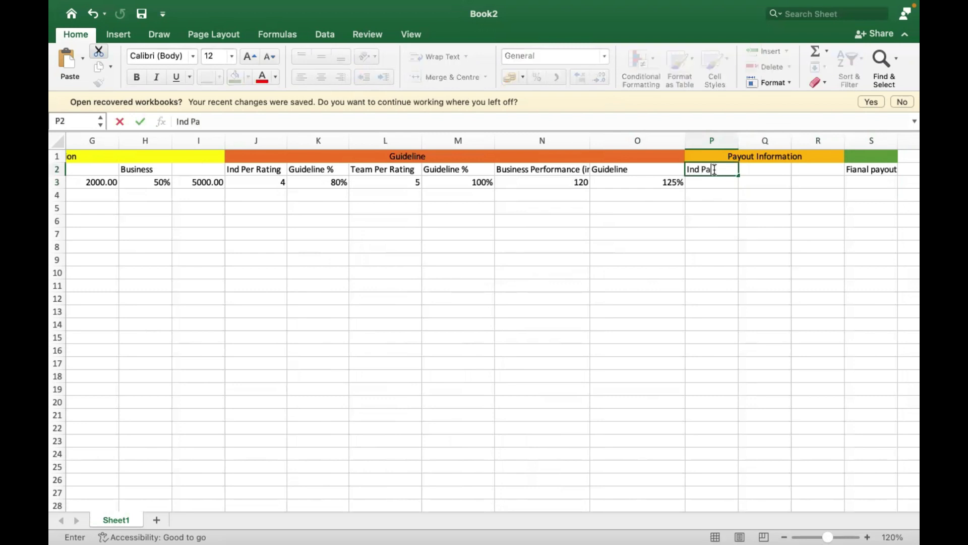
{"action": "type", "text": "yout"}
{"action": "key", "text": "Tab"}
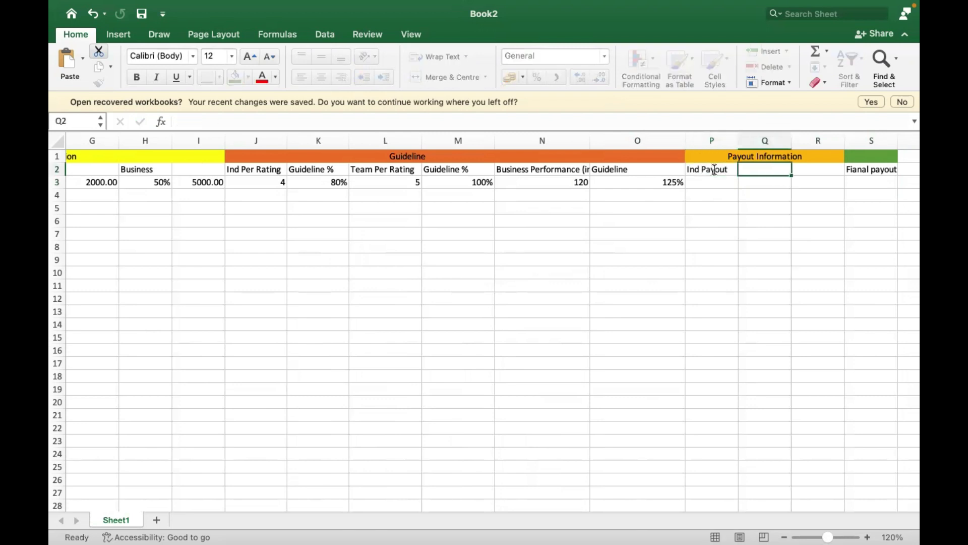
{"action": "type", "text": "Team Payout"}
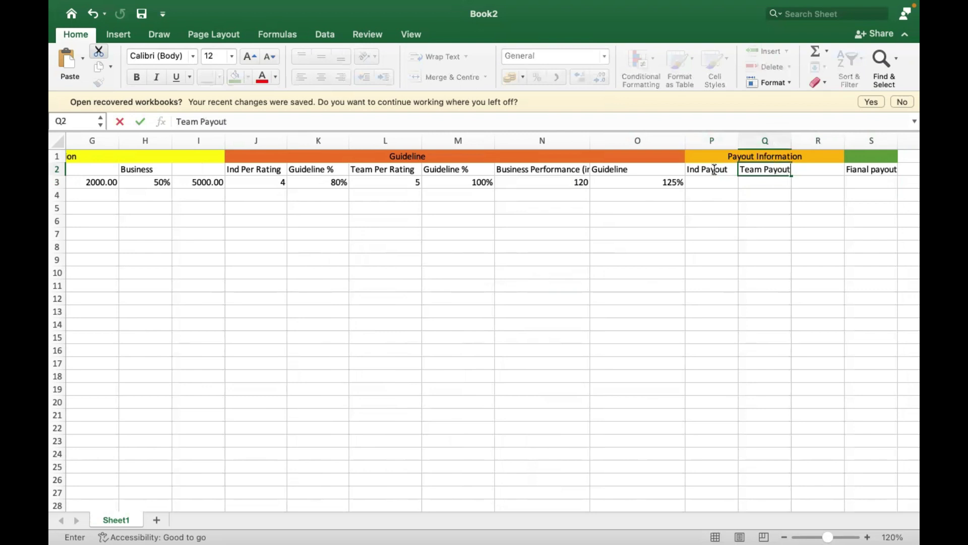
{"action": "key", "text": "Tab"}
{"action": "type", "text": "B"}
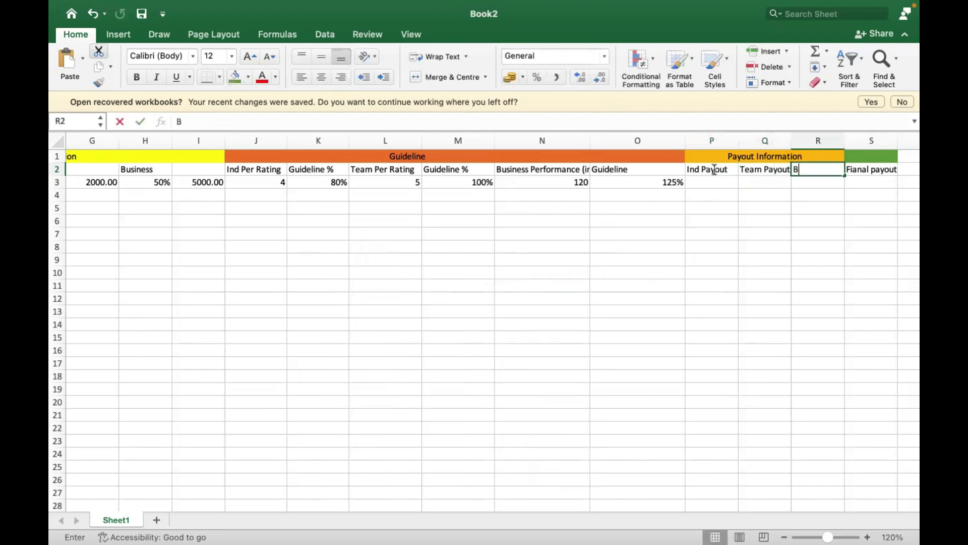
{"action": "type", "text": "us Payout"}
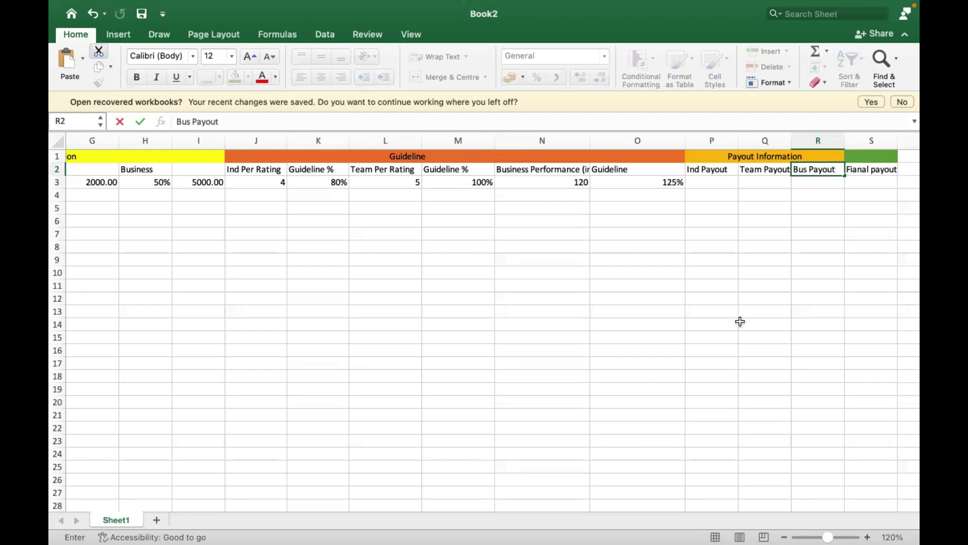
{"action": "left_click", "coordinate": [740, 321]}
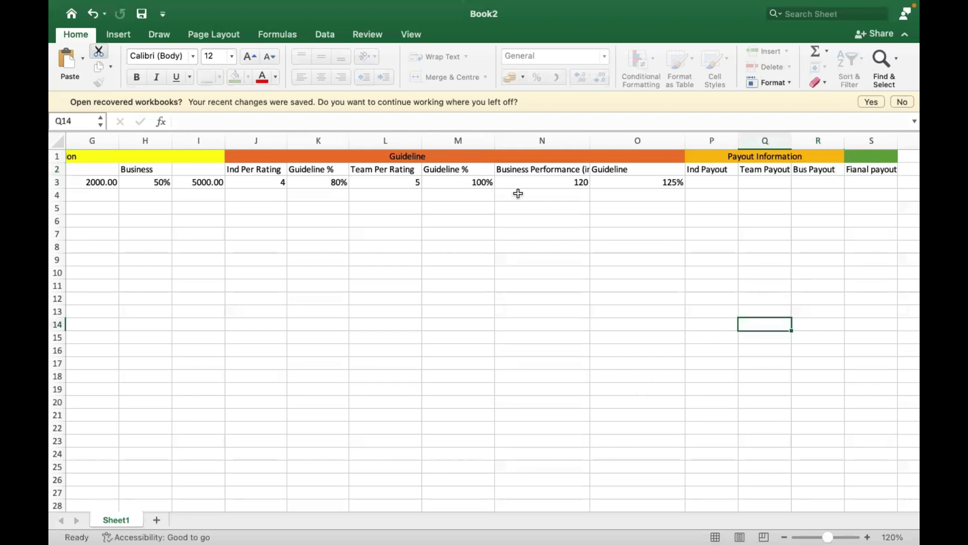
Narrow columns K, L, J, F and G
{"action": "left_click_drag", "start_coordinate": [348, 140], "coordinate": [331, 141]}
{"action": "left_click_drag", "start_coordinate": [402, 138], "coordinate": [378, 138]}
{"action": "left_click_drag", "start_coordinate": [294, 141], "coordinate": [258, 140]}
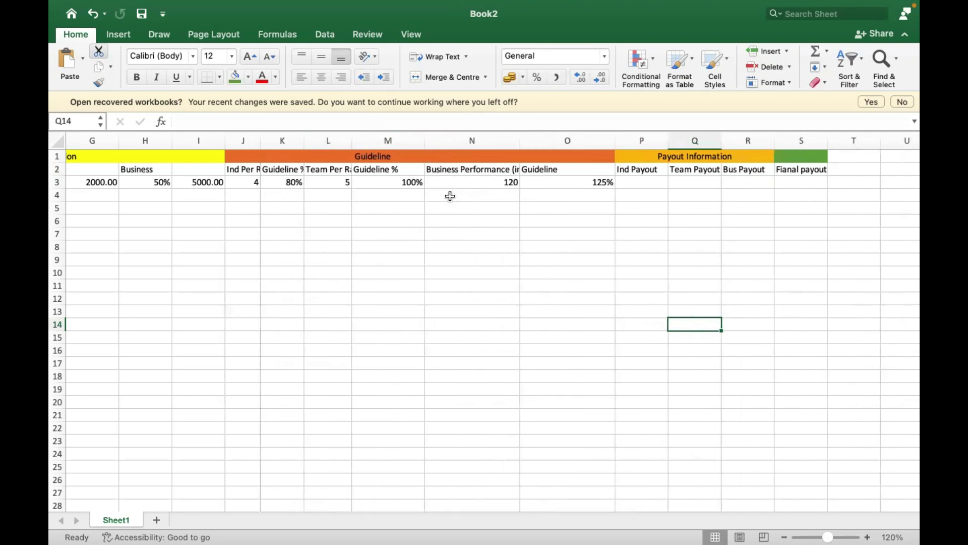
{"action": "scroll", "coordinate": [449, 196], "scroll_direction": "left", "scroll_amount": 5}
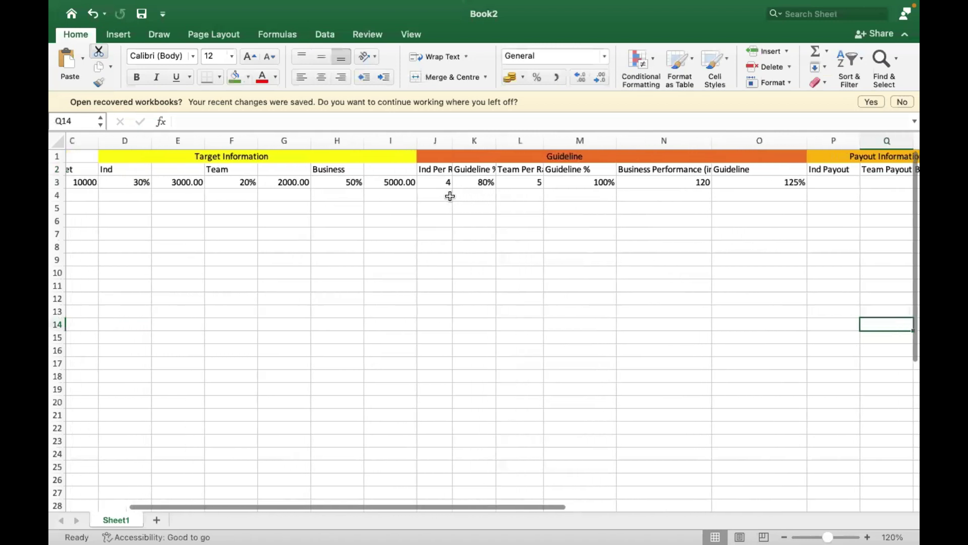
{"action": "scroll", "coordinate": [557, 195], "scroll_direction": "right", "scroll_amount": 3}
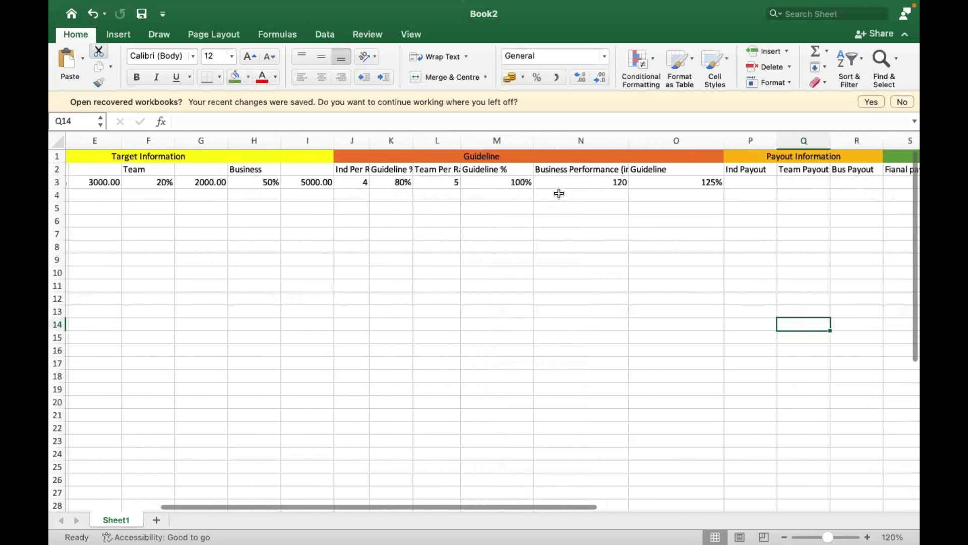
{"action": "scroll", "coordinate": [559, 193], "scroll_direction": "left", "scroll_amount": 1}
{"action": "mouse_move", "coordinate": [192, 147]}
{"action": "left_mouse_down"}
{"action": "mouse_move", "coordinate": [176, 148]}
{"action": "mouse_move", "coordinate": [227, 144]}
{"action": "mouse_move", "coordinate": [197, 145]}
{"action": "left_mouse_up"}
{"action": "left_click_drag", "start_coordinate": [142, 145], "coordinate": [201, 142]}
{"action": "left_click", "coordinate": [308, 284]}
Narrow columns M, N and O, leaving N at 13.67 and O at 12.50
{"action": "scroll", "coordinate": [307, 283], "scroll_direction": "left", "scroll_amount": 3}
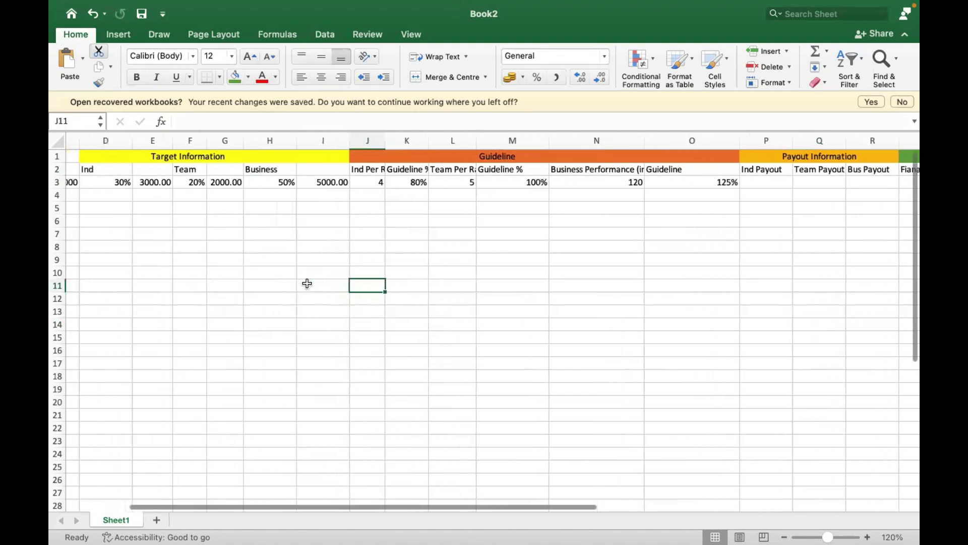
{"action": "scroll", "coordinate": [307, 283], "scroll_direction": "left", "scroll_amount": 1}
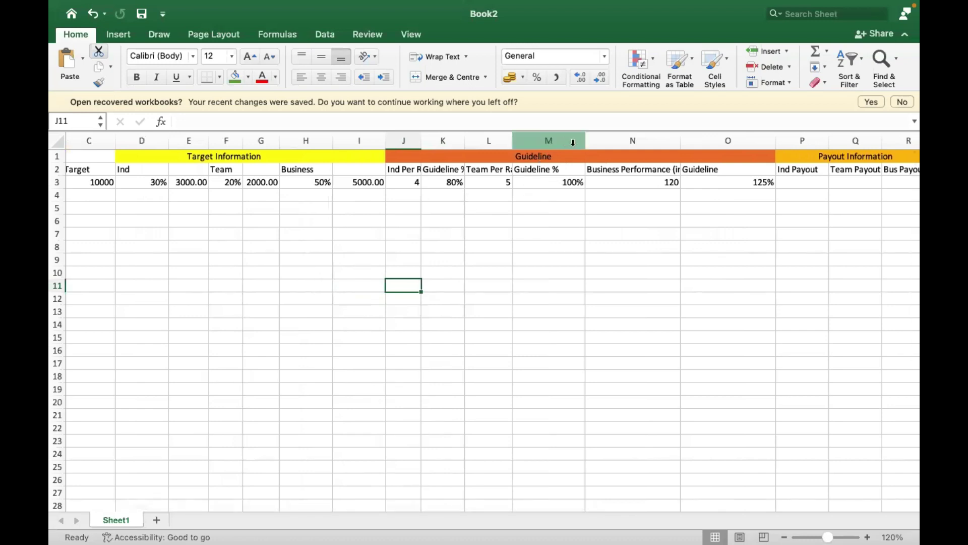
{"action": "left_click_drag", "start_coordinate": [585, 141], "coordinate": [564, 142]}
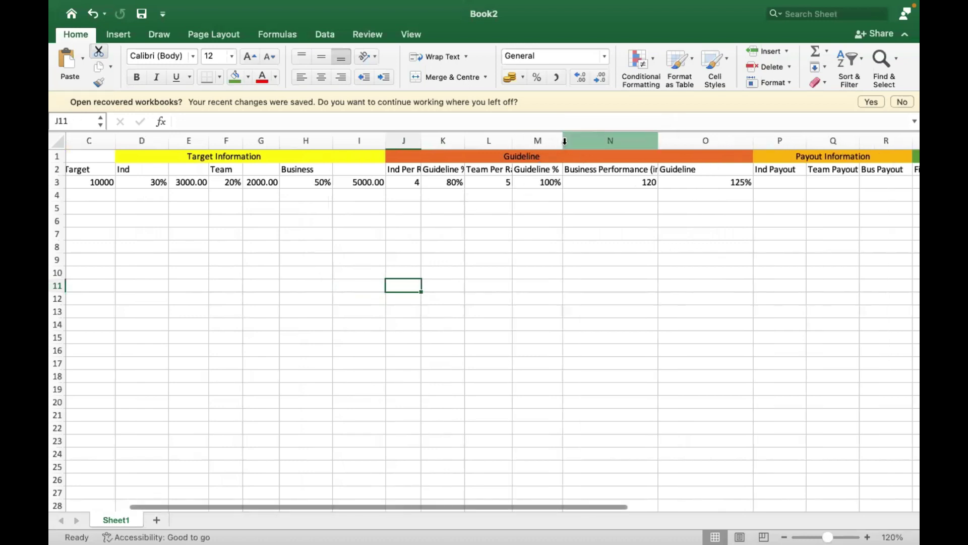
{"action": "left_click_drag", "start_coordinate": [656, 145], "coordinate": [633, 142]}
{"action": "left_click_drag", "start_coordinate": [729, 141], "coordinate": [699, 141]}
Enter =E3*K3 in P3 for an Ind Payout of 2400
{"action": "left_click", "coordinate": [771, 242]}
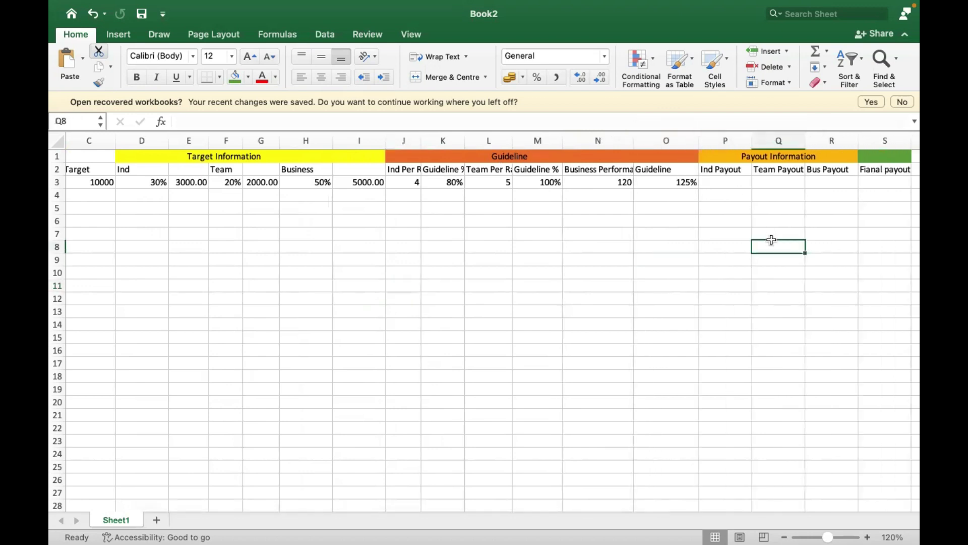
{"action": "left_click", "coordinate": [727, 183]}
{"action": "type", "text": "="}
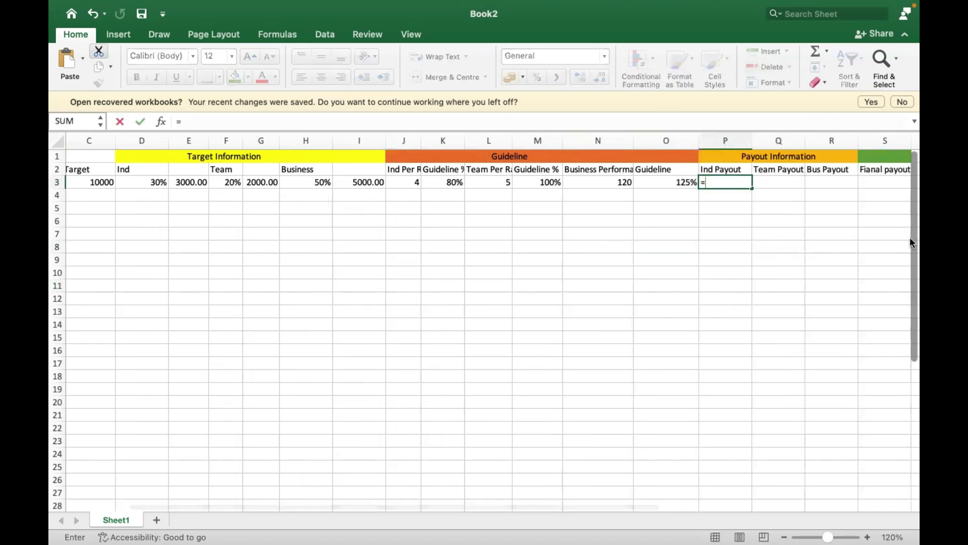
{"action": "key", "text": "Left"}
{"action": "key", "text": "Left"}
{"action": "key", "text": "Left"}
{"action": "key", "text": "Left"}
{"action": "key", "text": "Left"}
{"action": "key", "text": "Left"}
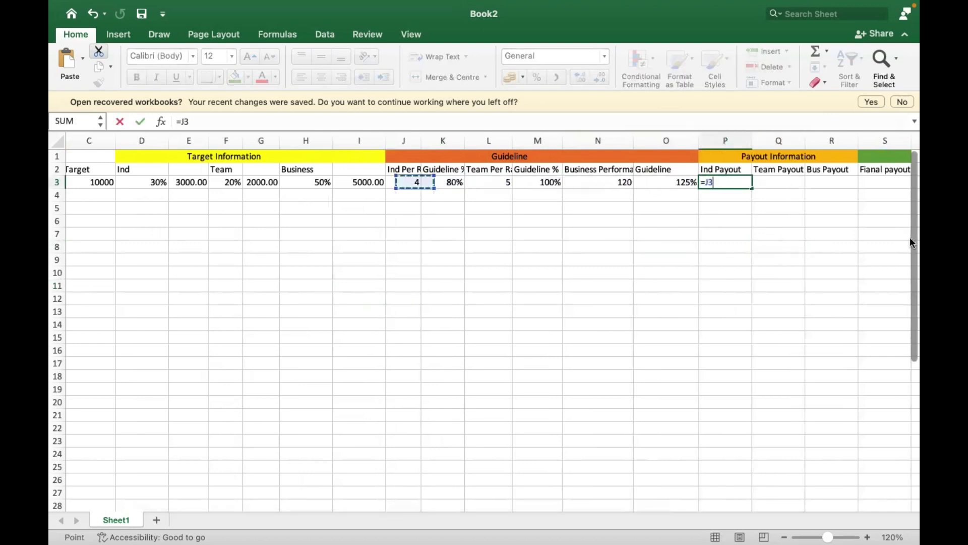
{"action": "key", "text": "Right"}
{"action": "key", "text": "Left"}
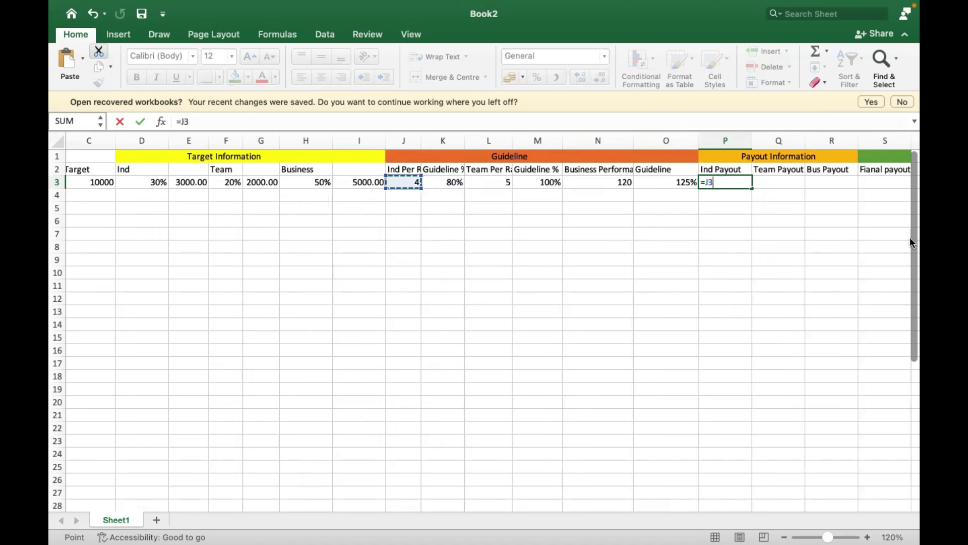
{"action": "key", "text": "Left"}
{"action": "key", "text": "Left"}
{"action": "key", "text": "Left"}
{"action": "key", "text": "Left"}
{"action": "key", "text": "Left"}
{"action": "key", "text": "Left"}
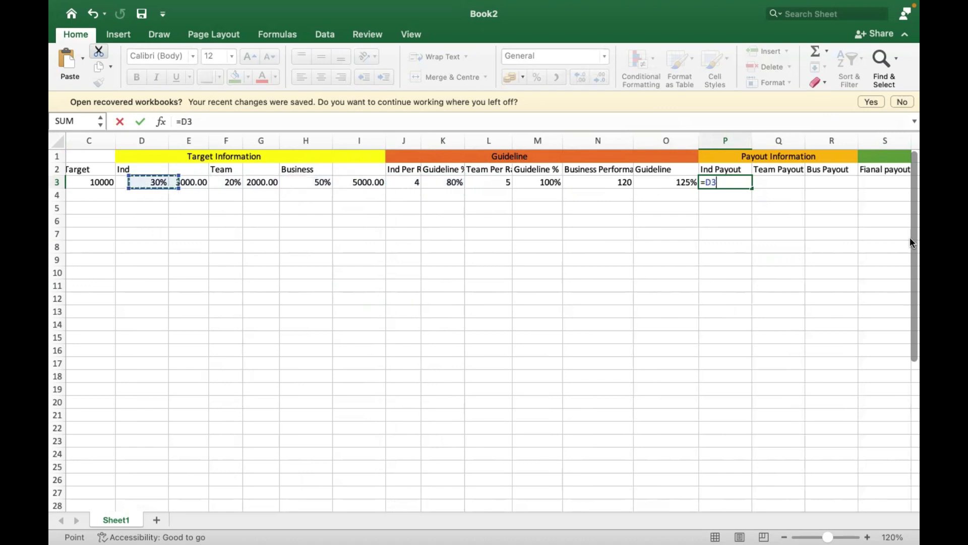
{"action": "key", "text": "Right"}
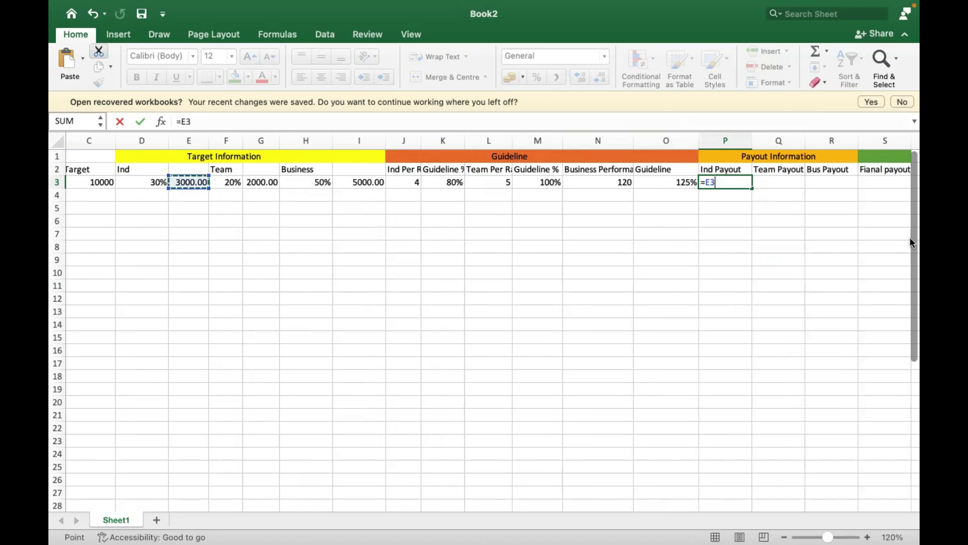
{"action": "type", "text": "*"}
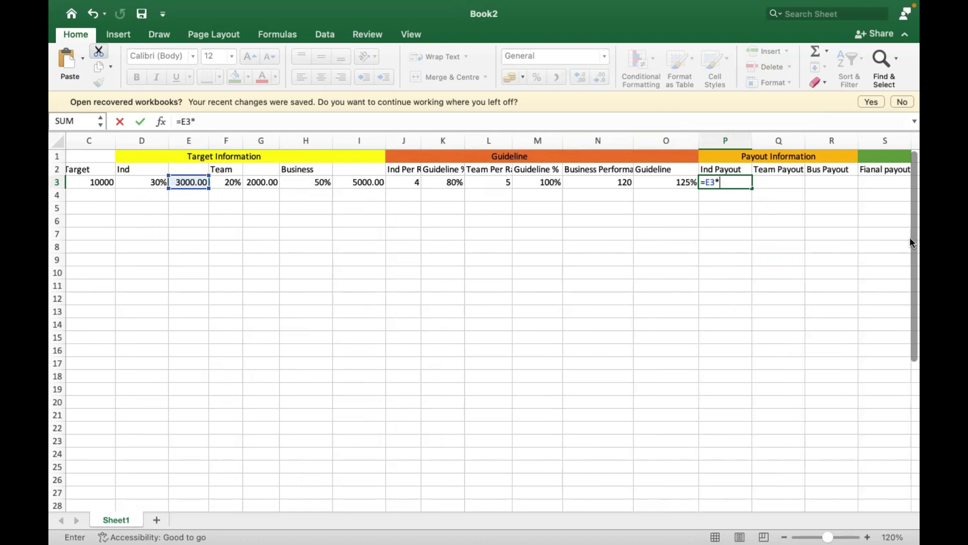
{"action": "left_click", "coordinate": [450, 181]}
{"action": "key", "text": "Return"}
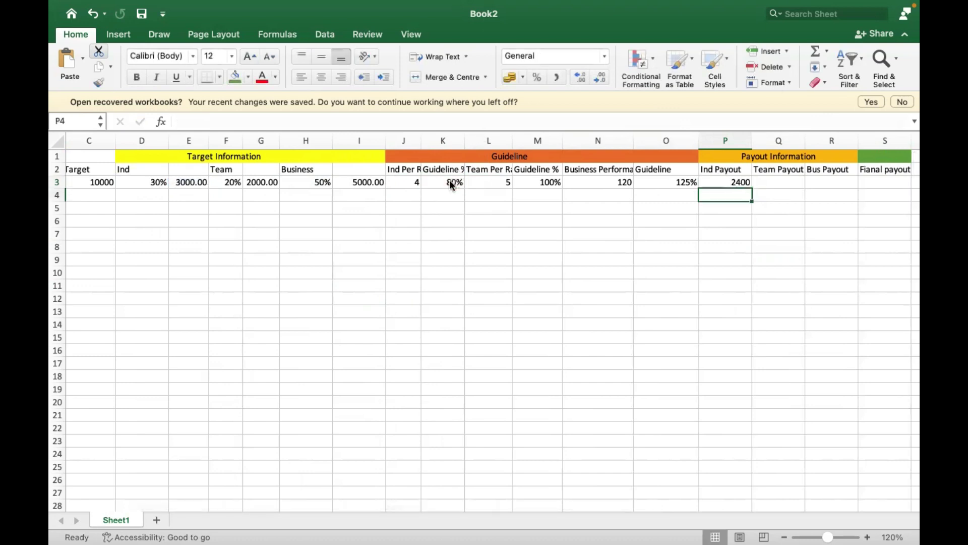
Start the Team Payout formula in Q3
{"action": "key", "text": "Up"}
{"action": "key", "text": "Right"}
{"action": "type", "text": "="}
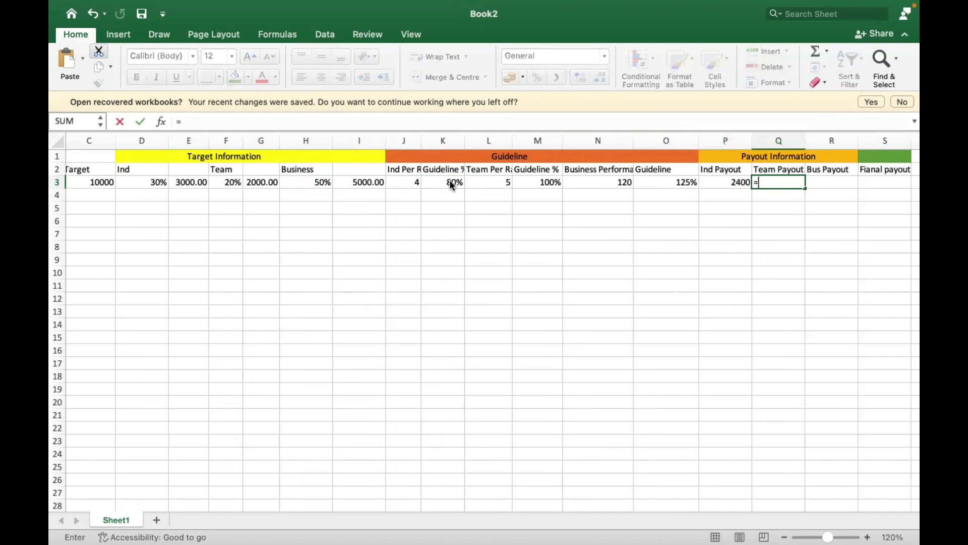
Complete Q3's Team Payout as =M3*G3, giving 2000
{"action": "left_click", "coordinate": [552, 184]}
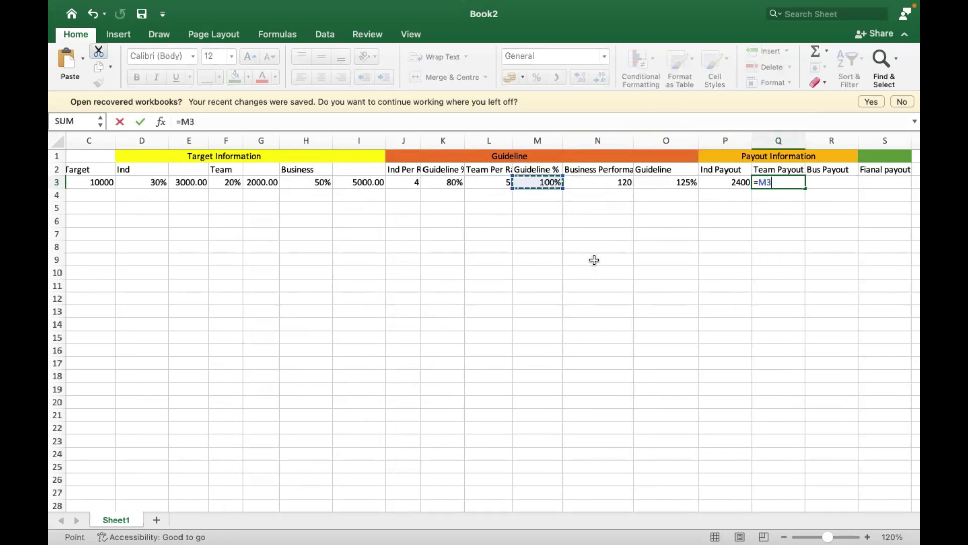
{"action": "type", "text": "*"}
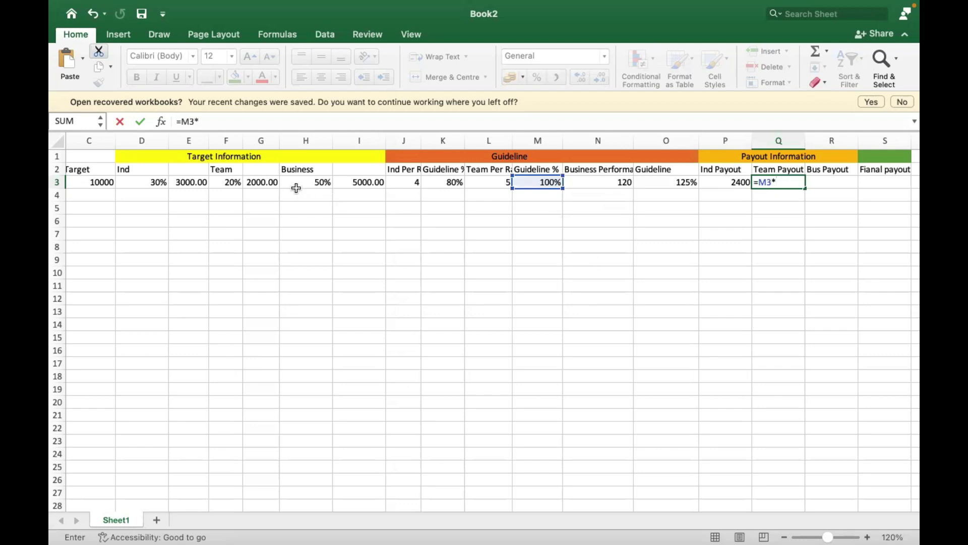
{"action": "left_click", "coordinate": [262, 180]}
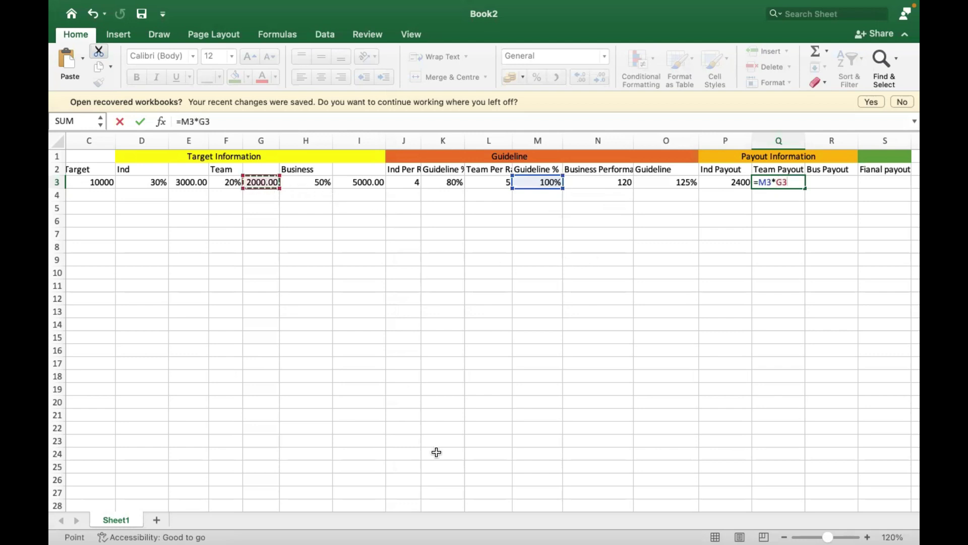
{"action": "key", "text": "Return"}
Enter =O3*I3 in R3 for a Bus Payout of 6250
{"action": "key", "text": "Up"}
{"action": "key", "text": "Right"}
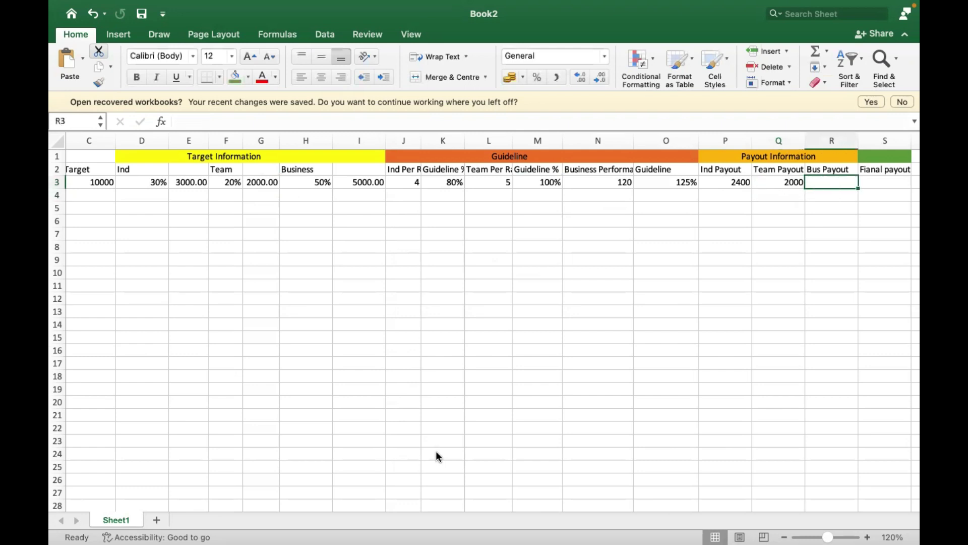
{"action": "type", "text": "="}
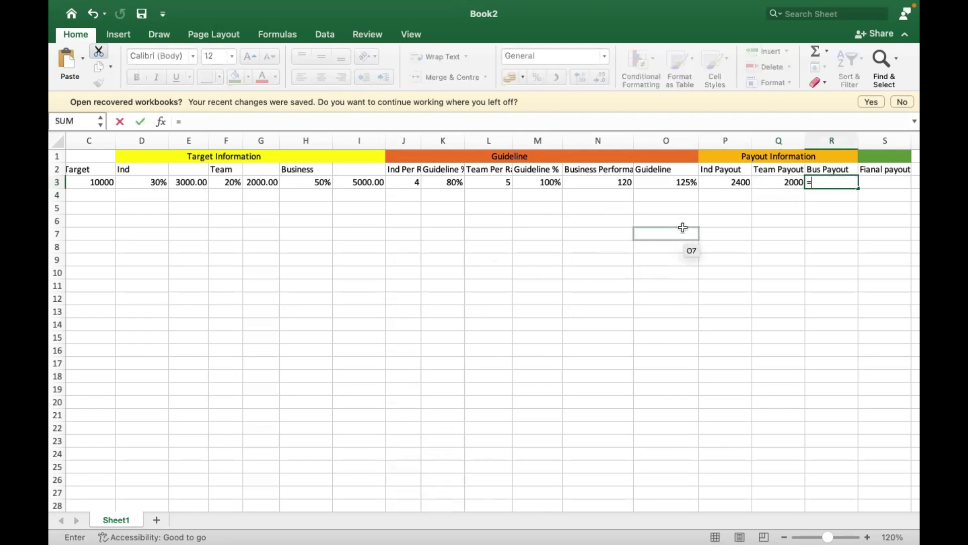
{"action": "left_click", "coordinate": [684, 182]}
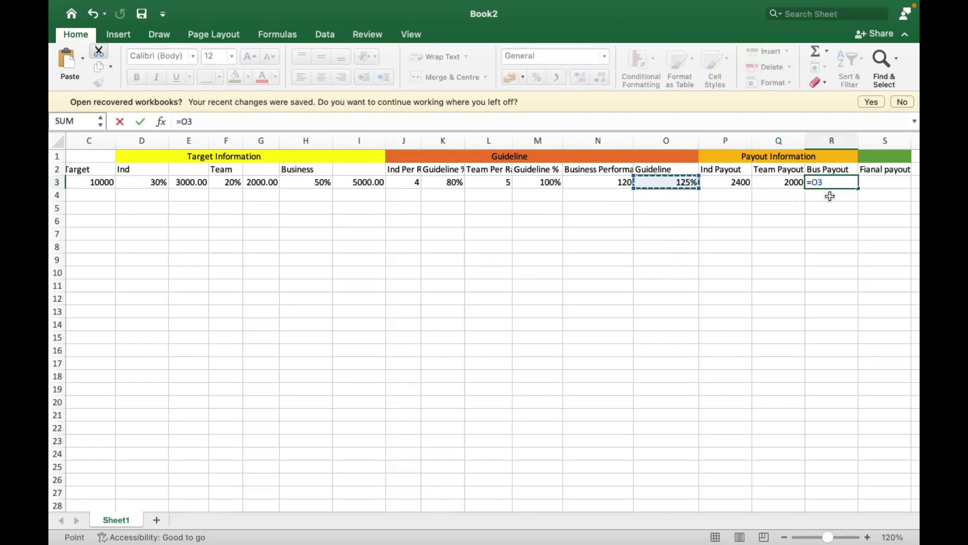
{"action": "type", "text": "*"}
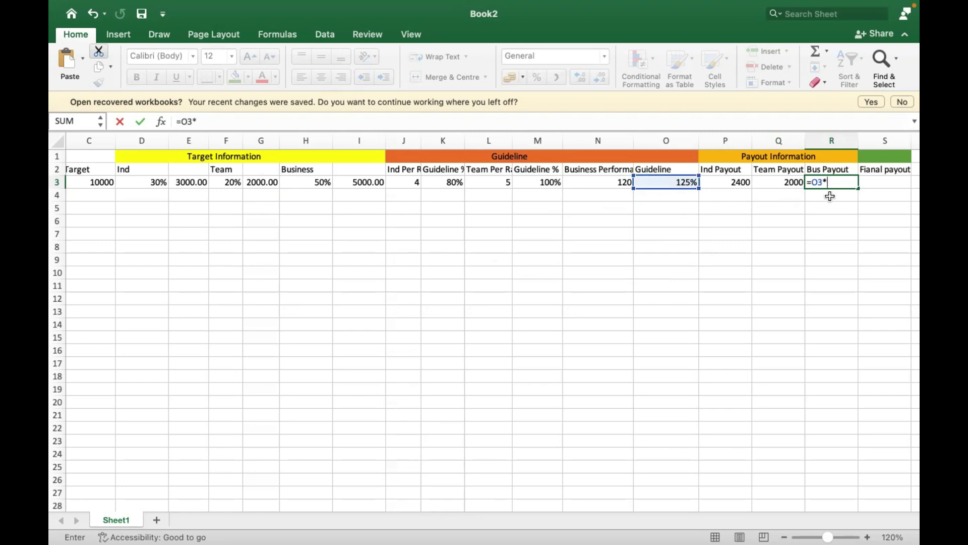
{"action": "left_click", "coordinate": [364, 181]}
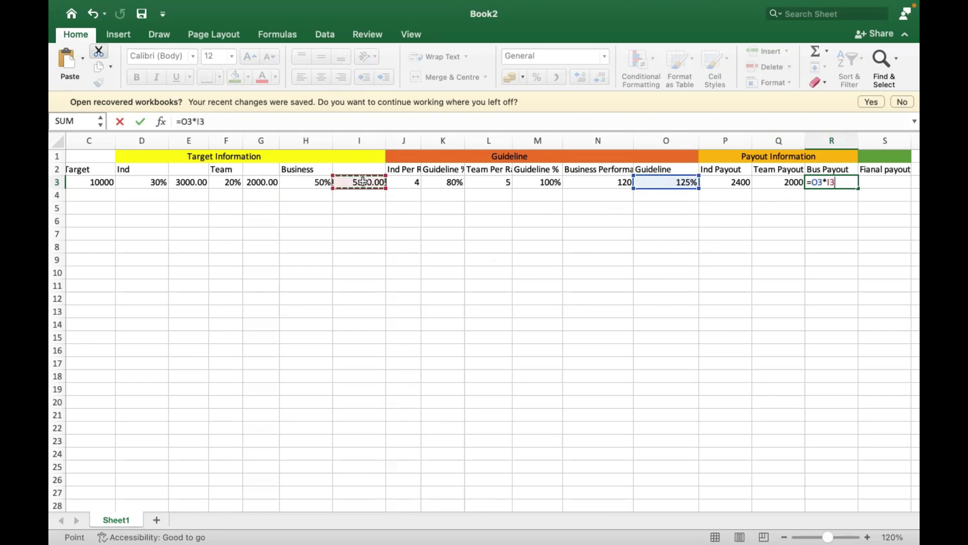
{"action": "key", "text": "Return"}
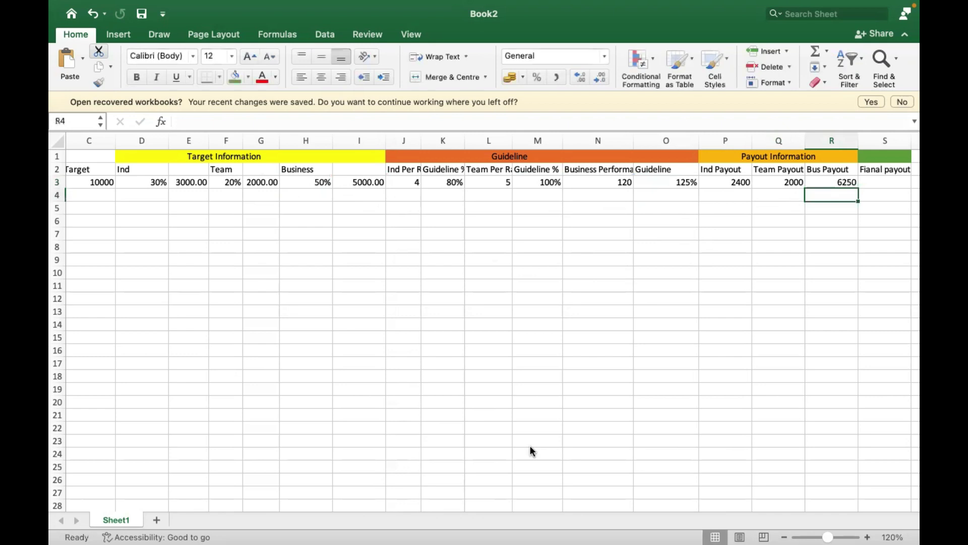
Total the three payouts with =SUM(P3:R3) in S3, giving 10650
{"action": "scroll", "coordinate": [838, 227], "scroll_direction": "right", "scroll_amount": 2}
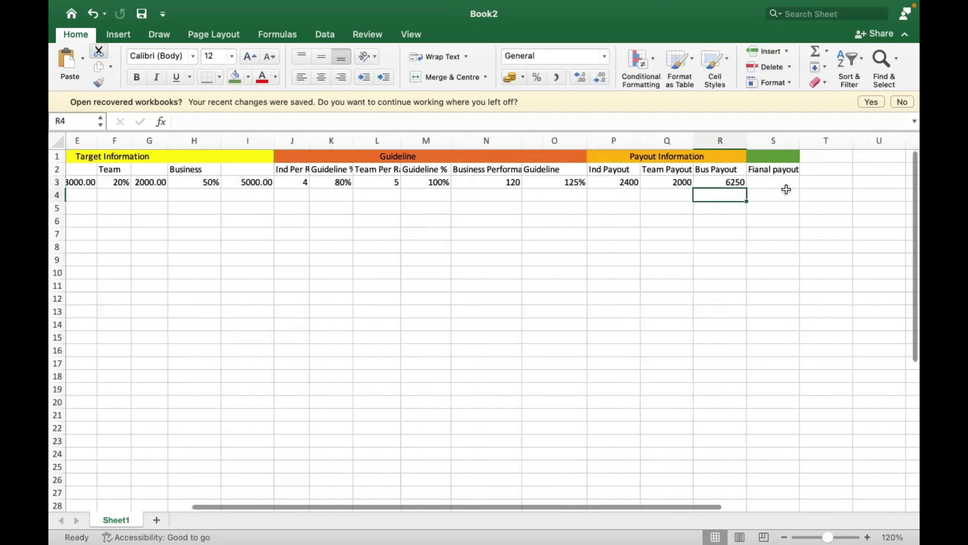
{"action": "left_click", "coordinate": [772, 182]}
{"action": "type", "text": "="}
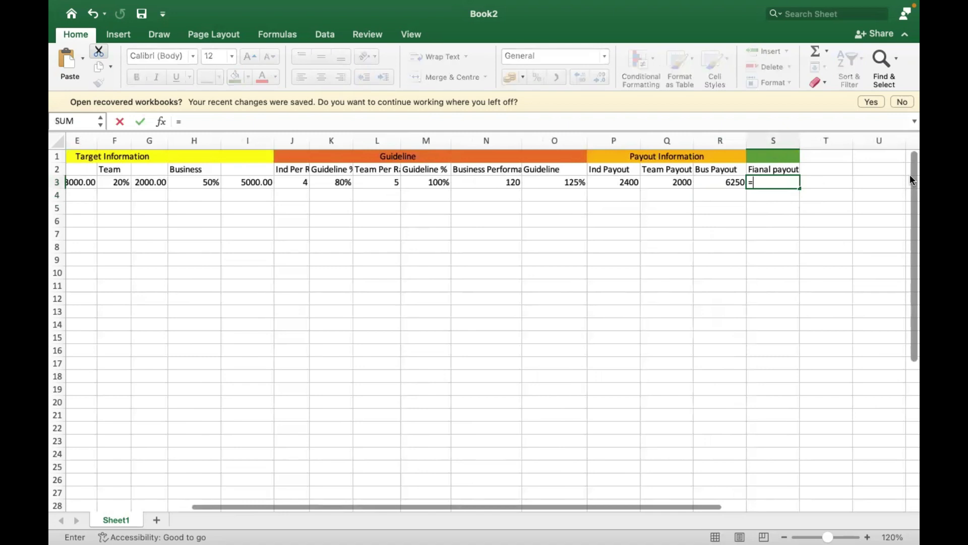
{"action": "type", "text": "sum"}
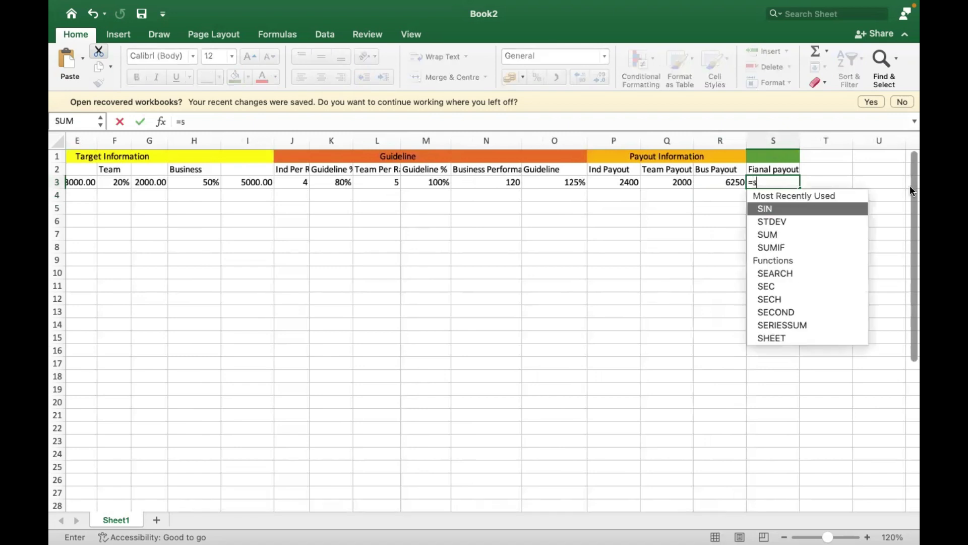
{"action": "left_click", "coordinate": [793, 209]}
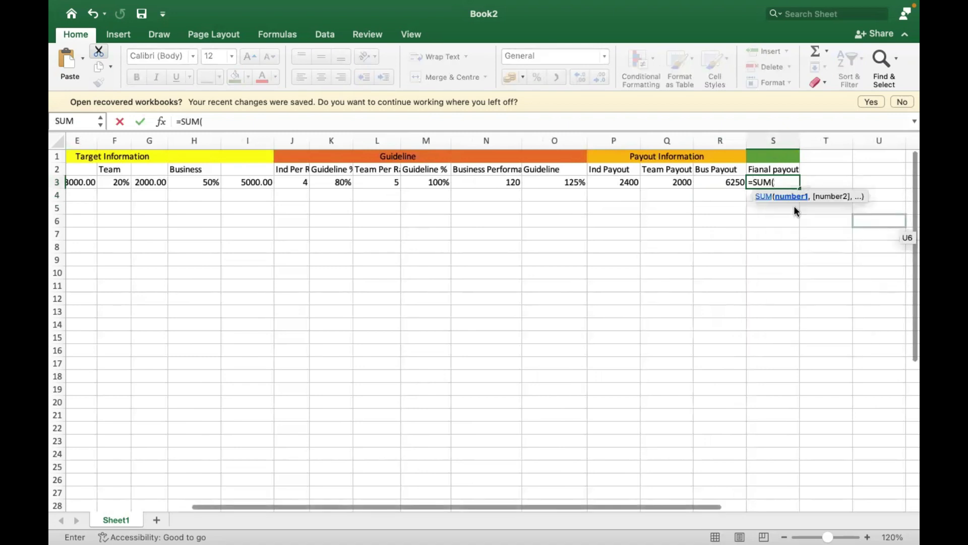
{"action": "left_click", "coordinate": [793, 209]}
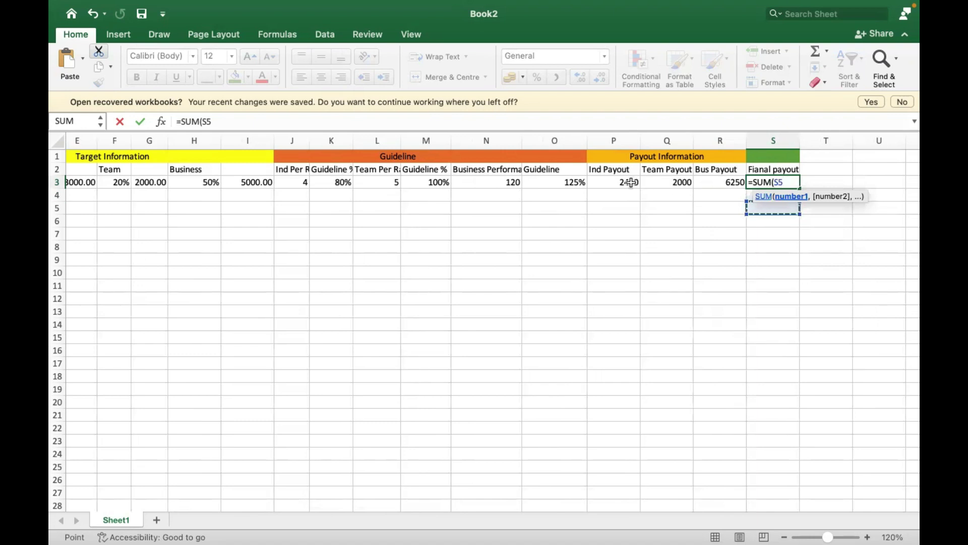
{"action": "left_click_drag", "start_coordinate": [630, 183], "coordinate": [668, 183]}
{"action": "key", "text": "shift+Right"}
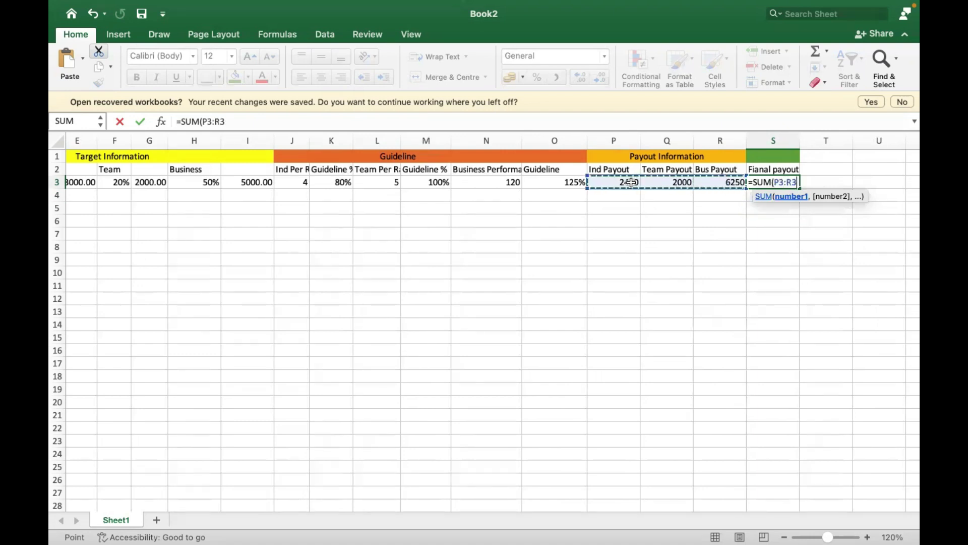
{"action": "type", "text": ")"}
{"action": "key", "text": "Return"}
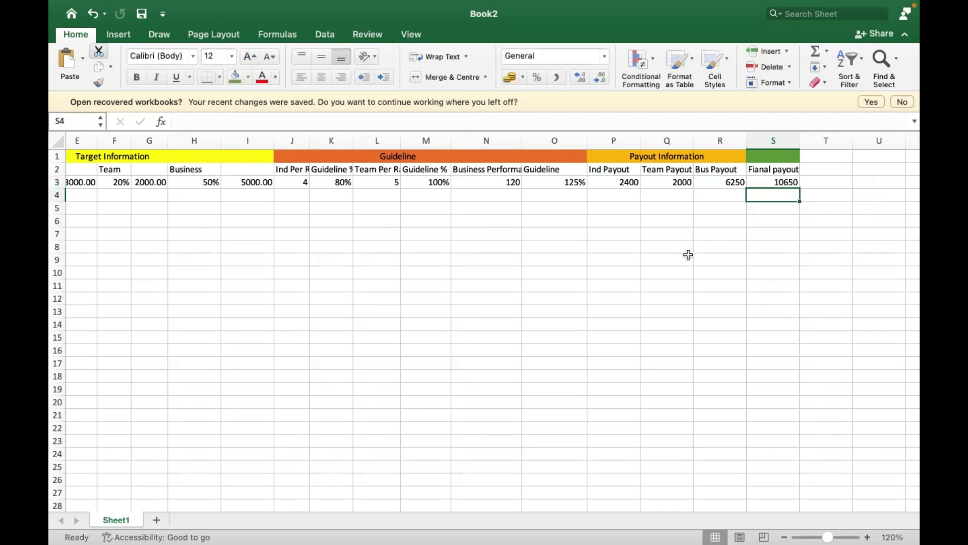
Merge cells A1 to A4 into one
{"action": "scroll", "coordinate": [689, 255], "scroll_direction": "left", "scroll_amount": 5}
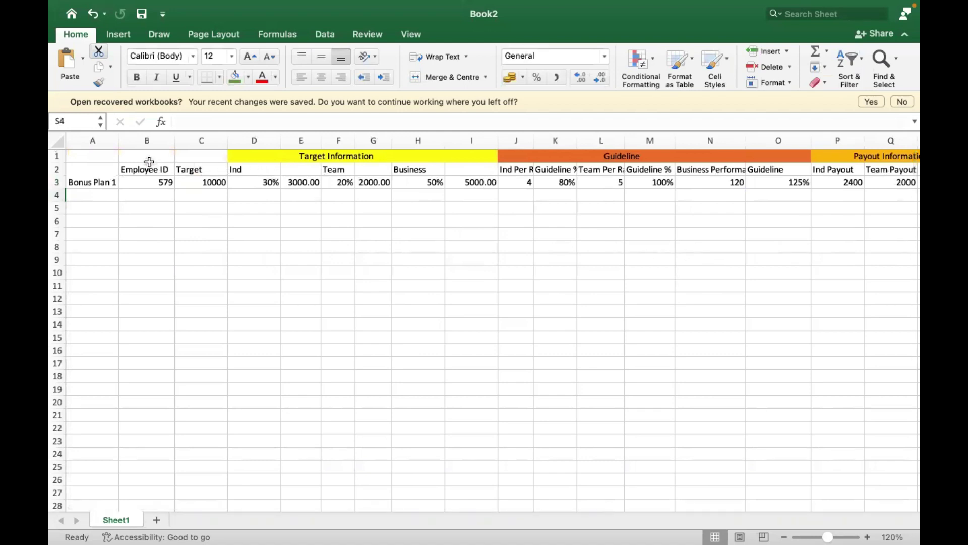
{"action": "left_click", "coordinate": [95, 154]}
{"action": "key", "text": "ctrl+shift+Down"}
{"action": "key", "text": "ctrl+shift+Right"}
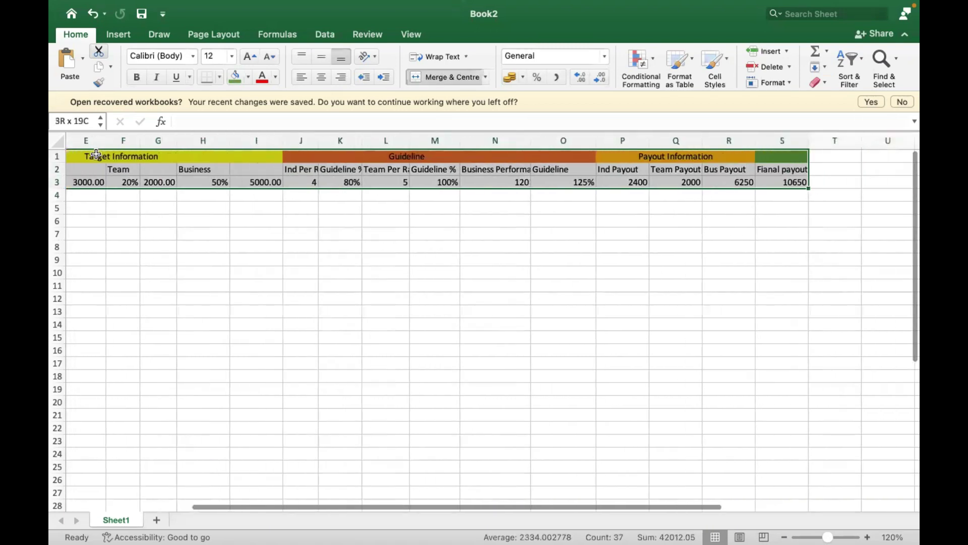
{"action": "key", "text": "ctrl+Home"}
{"action": "left_click", "coordinate": [776, 7]}
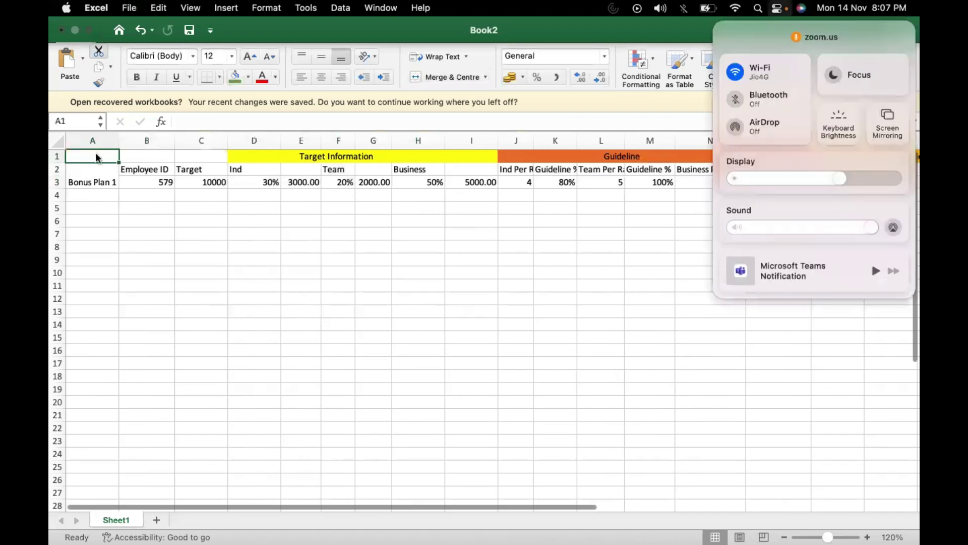
{"action": "left_click", "coordinate": [439, 335]}
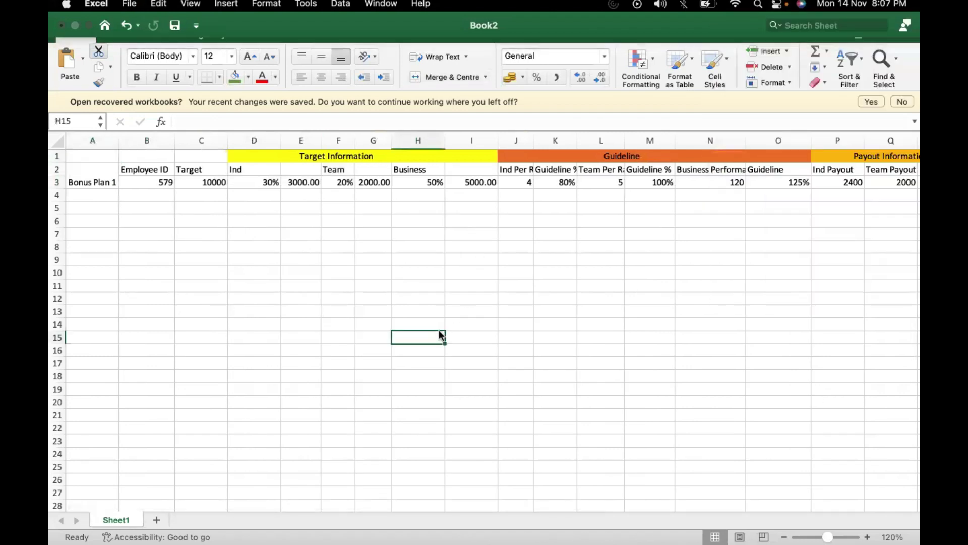
{"action": "left_click_drag", "start_coordinate": [84, 158], "coordinate": [92, 195]}
{"action": "left_click", "coordinate": [447, 77]}
Copy the bonus table A1:S3 and paste it at rows 6 and 11
{"action": "key", "text": "Right"}
{"action": "key", "text": "shift+Down"}
{"action": "key", "text": "shift+Down"}
{"action": "key", "text": "shift+Right"}
{"action": "key", "text": "shift+Right"}
{"action": "key", "text": "shift+Right"}
{"action": "key", "text": "shift+Right"}
{"action": "key", "text": "shift+Right"}
{"action": "key", "text": "shift+Right"}
{"action": "key", "text": "shift+Right"}
{"action": "key", "text": "shift+Right"}
{"action": "key", "text": "shift+Right"}
{"action": "key", "text": "shift+Right"}
{"action": "key", "text": "shift+Right"}
{"action": "key", "text": "shift+Right"}
{"action": "key", "text": "shift+Right"}
{"action": "key", "text": "shift+Right"}
{"action": "key", "text": "shift+Right"}
{"action": "key", "text": "shift+Right"}
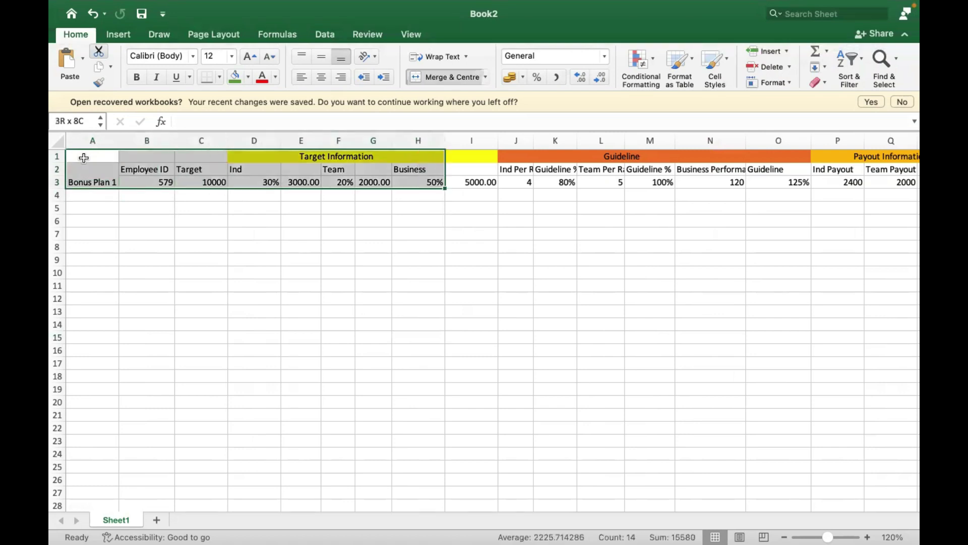
{"action": "key", "text": "shift+Right"}
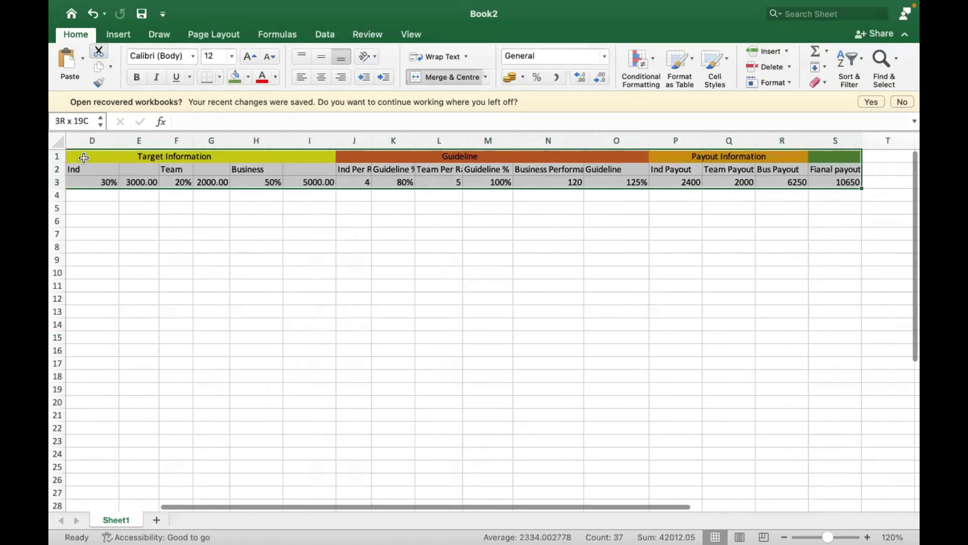
{"action": "key", "text": "super+c"}
{"action": "scroll", "coordinate": [83, 159], "scroll_direction": "left", "scroll_amount": 5}
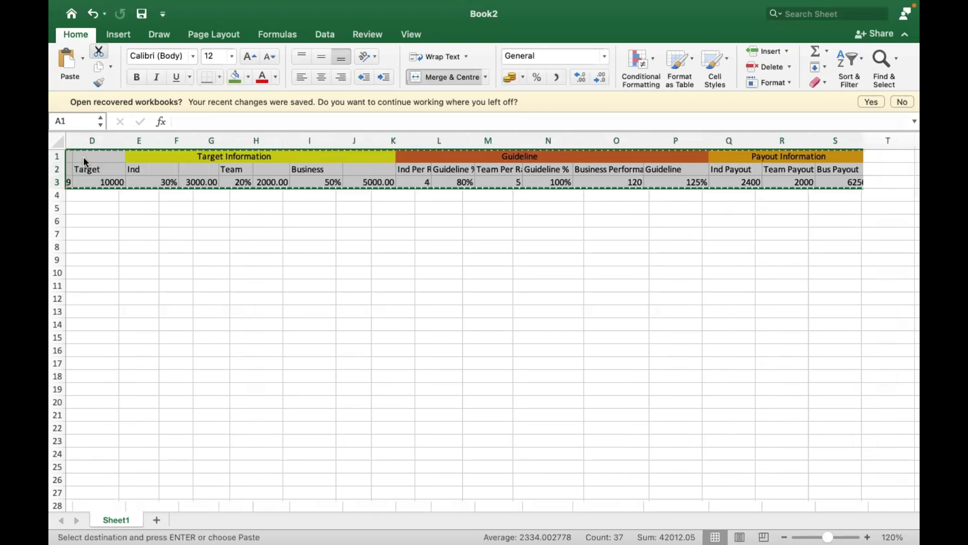
{"action": "key", "text": "Down"}
{"action": "key", "text": "Down"}
{"action": "key", "text": "Down"}
{"action": "key", "text": "Down"}
{"action": "key", "text": "Down"}
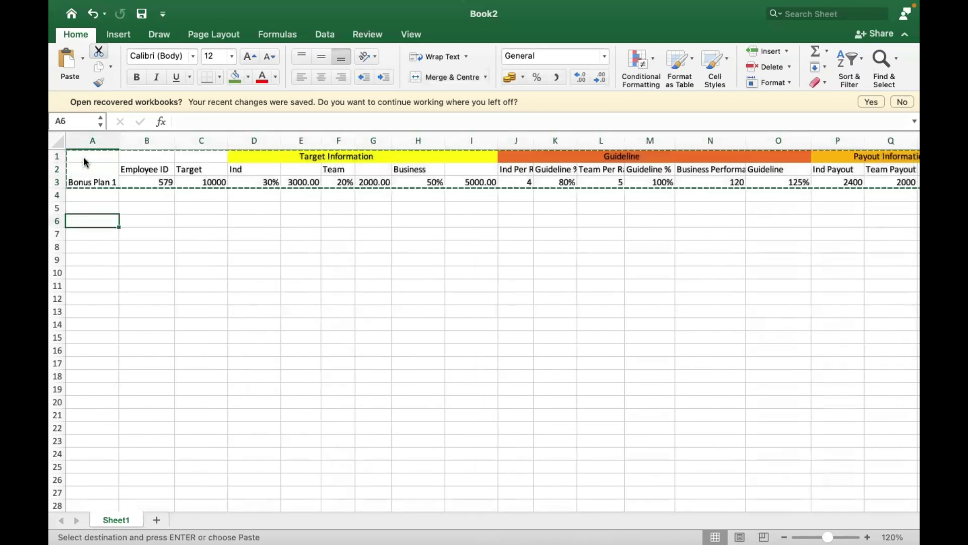
{"action": "key", "text": "super+v"}
{"action": "key", "text": "Down"}
{"action": "key", "text": "Down"}
{"action": "key", "text": "Down"}
{"action": "key", "text": "Down"}
{"action": "key", "text": "super+v"}
Give each pasted table its own employee ID in B8 and B13
{"action": "key", "text": "Up"}
{"action": "key", "text": "Up"}
{"action": "key", "text": "Up"}
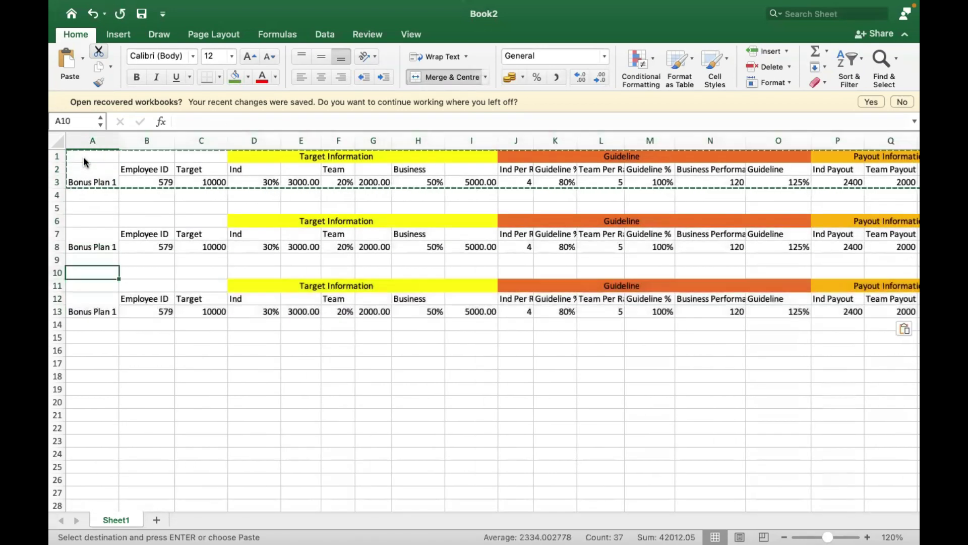
{"action": "key", "text": "Right"}
{"action": "key", "text": "Down"}
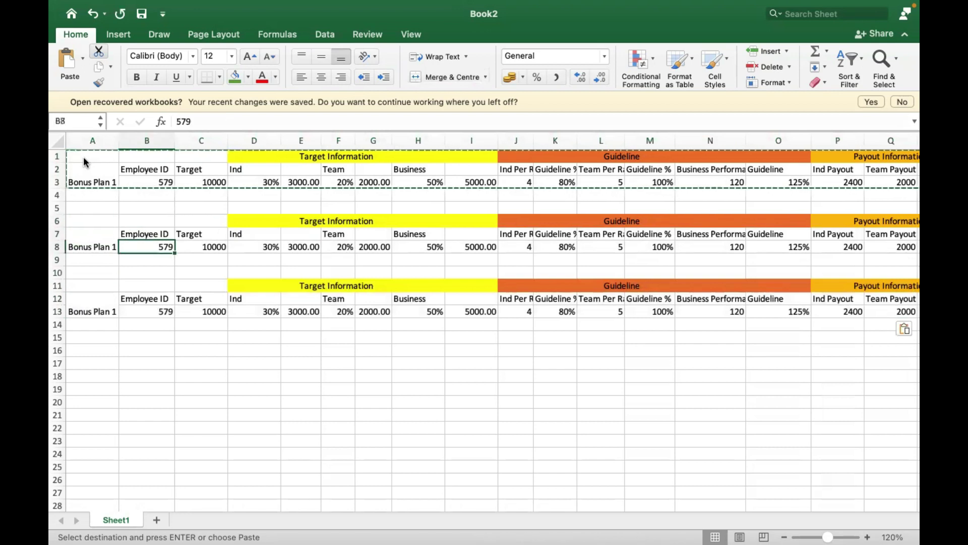
{"action": "type", "text": "2"}
{"action": "key", "text": "Return"}
{"action": "key", "text": "Down"}
{"action": "key", "text": "Down"}
{"action": "key", "text": "Down"}
{"action": "key", "text": "Down"}
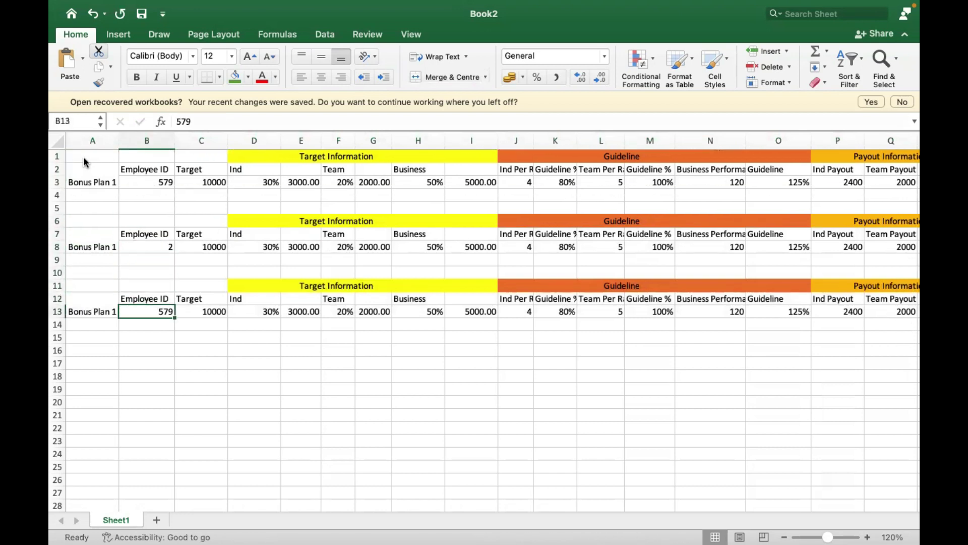
{"action": "type", "text": "3"}
{"action": "key", "text": "Return"}
{"action": "key", "text": "Down"}
{"action": "key", "text": "Down"}
{"action": "key", "text": "Down"}
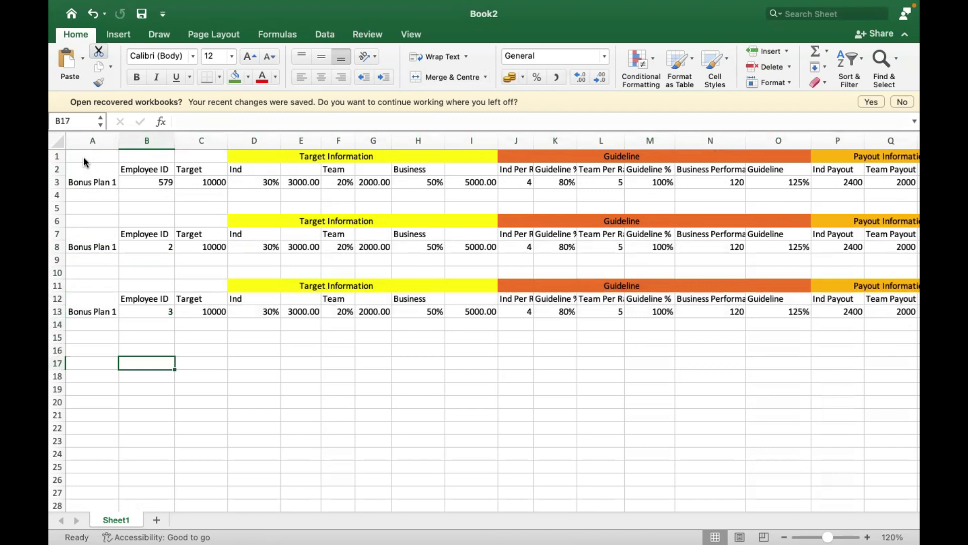
{"action": "key", "text": "Up"}
{"action": "key", "text": "Up"}
{"action": "key", "text": "Up"}
{"action": "key", "text": "Up"}
{"action": "key", "text": "Up"}
{"action": "key", "text": "Up"}
{"action": "key", "text": "Up"}
{"action": "key", "text": "Up"}
{"action": "key", "text": "Up"}
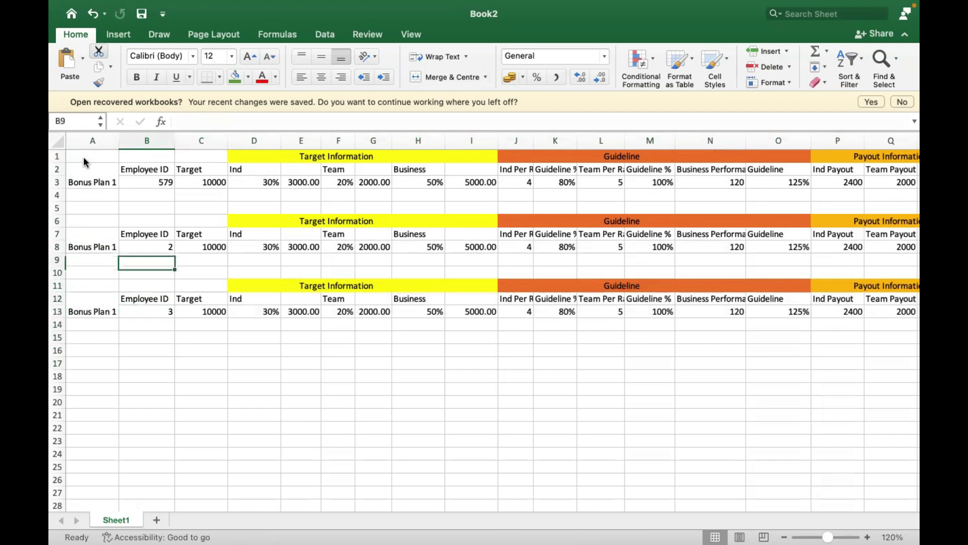
Clear the second table's Ind percentage in D8 and change its Team share in F8 to 50%
{"action": "key", "text": "Right"}
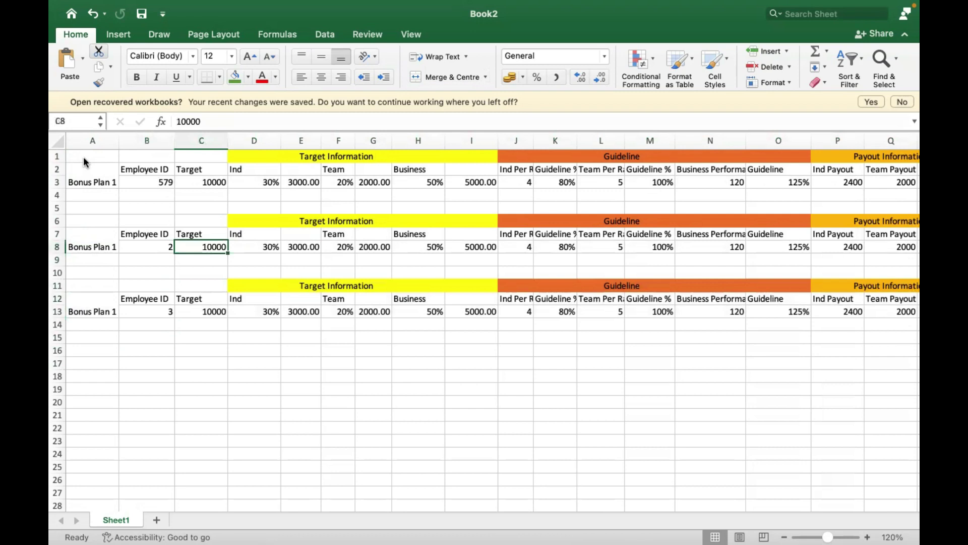
{"action": "key", "text": "Right"}
{"action": "key", "text": "Delete"}
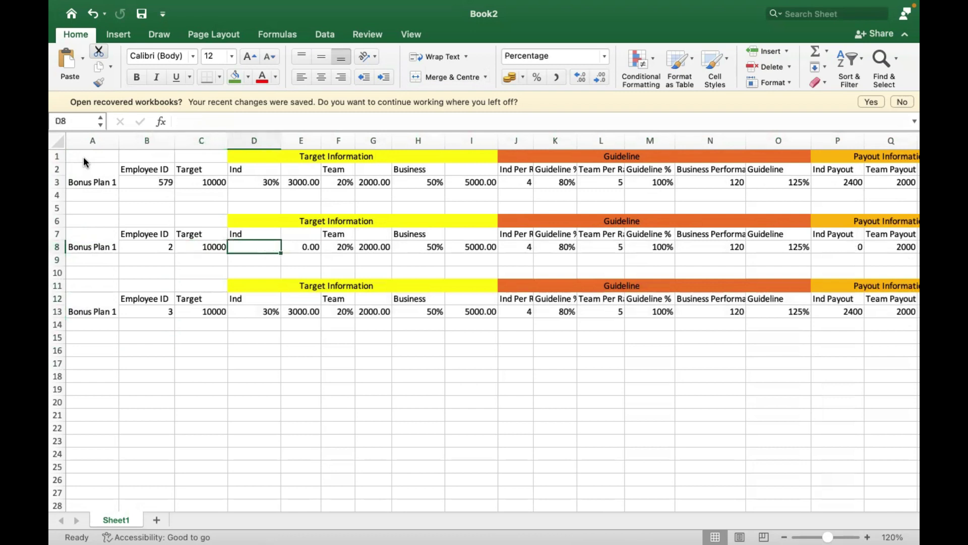
{"action": "key", "text": "Right"}
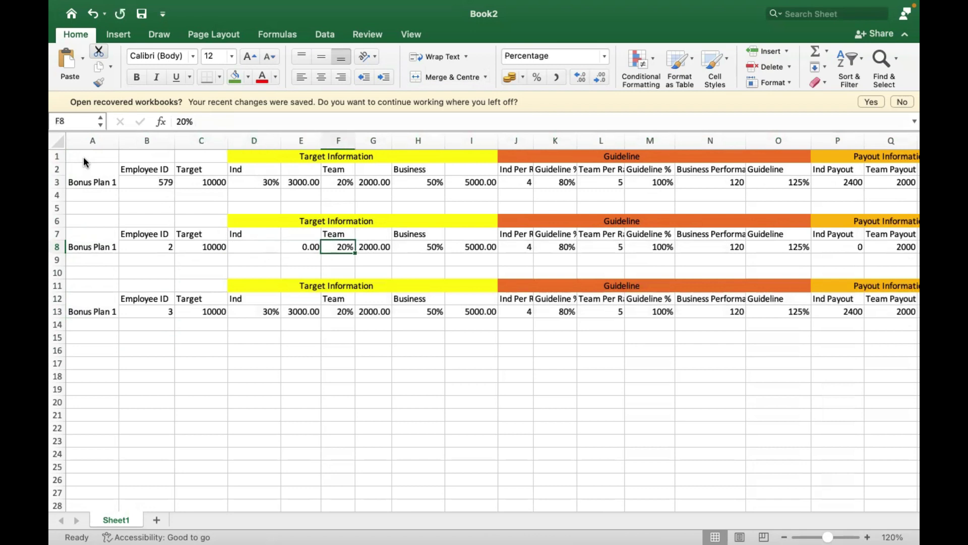
{"action": "left_click", "coordinate": [183, 119]}
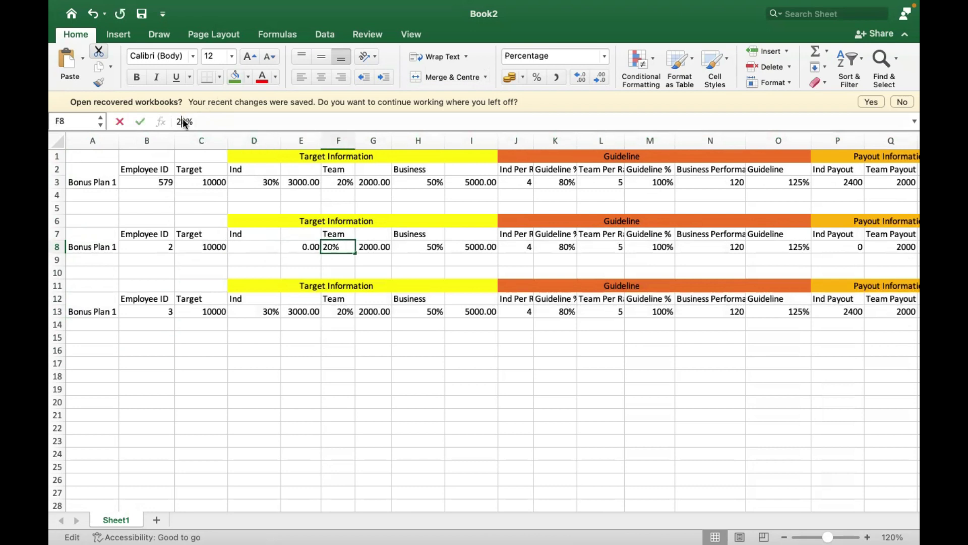
{"action": "key", "text": "BackSpace"}
{"action": "type", "text": "5"}
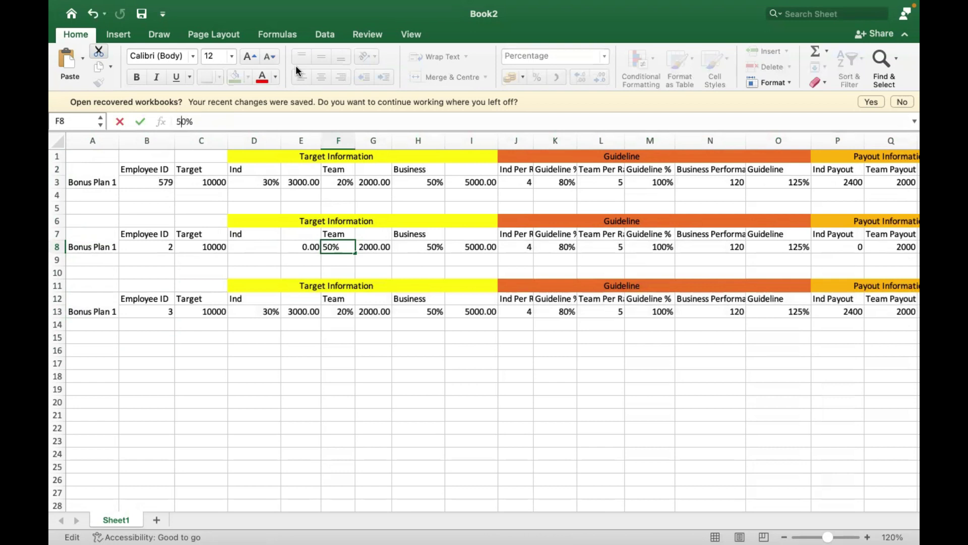
{"action": "key", "text": "Return"}
{"action": "key", "text": "Up"}
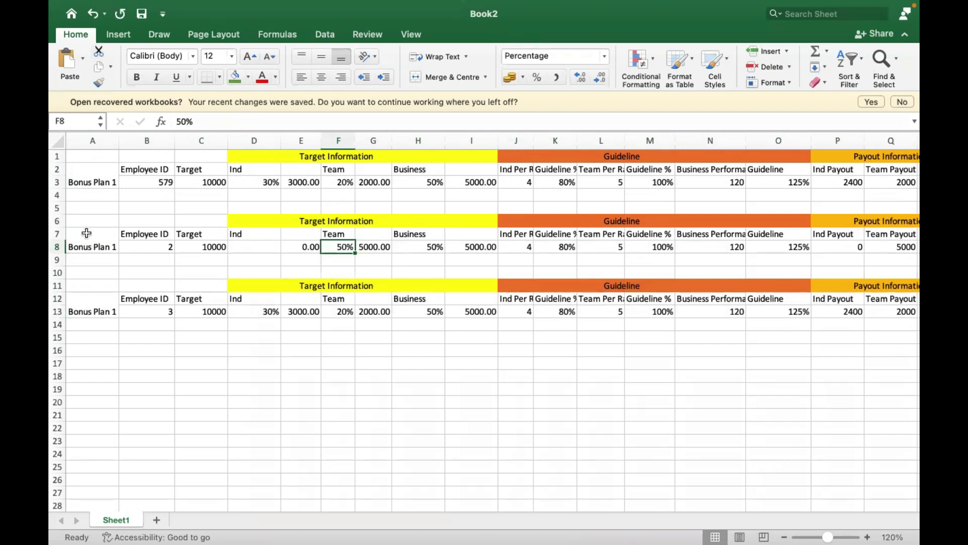
Relabel the second table as Bonus Plan 2 and start changing the third table's label
{"action": "left_click", "coordinate": [98, 244]}
{"action": "left_click", "coordinate": [240, 120]}
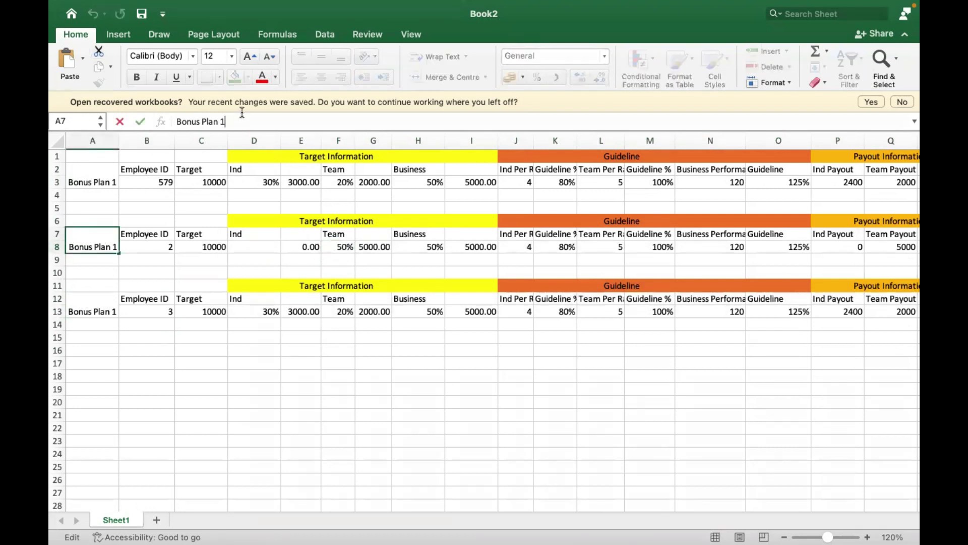
{"action": "key", "text": "BackSpace"}
{"action": "type", "text": "2"}
{"action": "key", "text": "Return"}
{"action": "key", "text": "Down"}
{"action": "key", "text": "Down"}
{"action": "key", "text": "Down"}
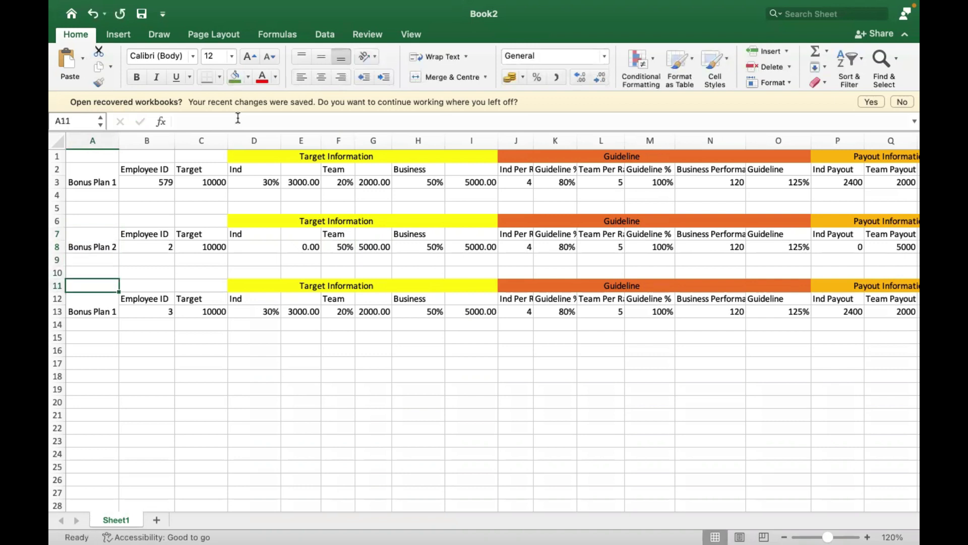
{"action": "left_click", "coordinate": [236, 119]}
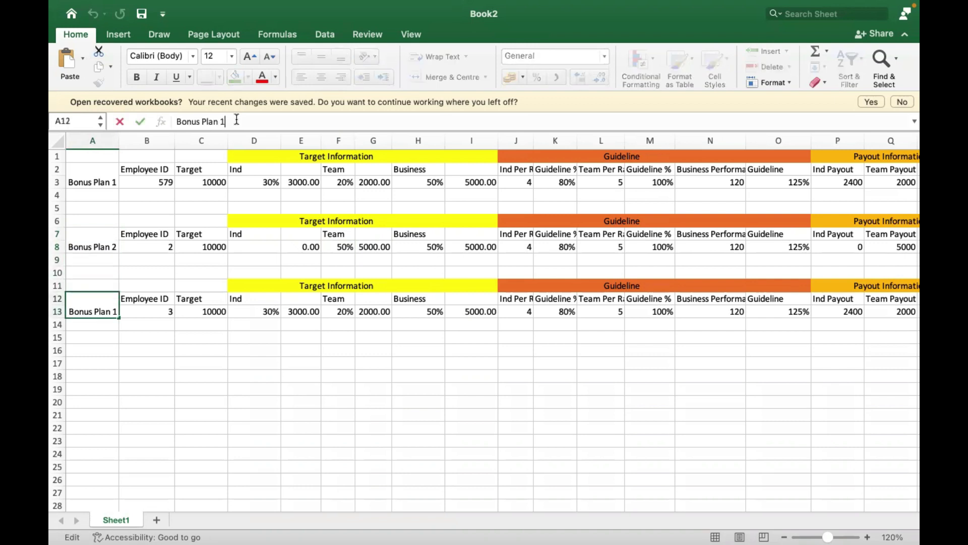
{"action": "key", "text": "BackSpace"}
Finish the Bonus Plan 3 label and clear its Ind and Team percentages in D13 and F13
{"action": "type", "text": "3"}
{"action": "left_click", "coordinate": [183, 452]}
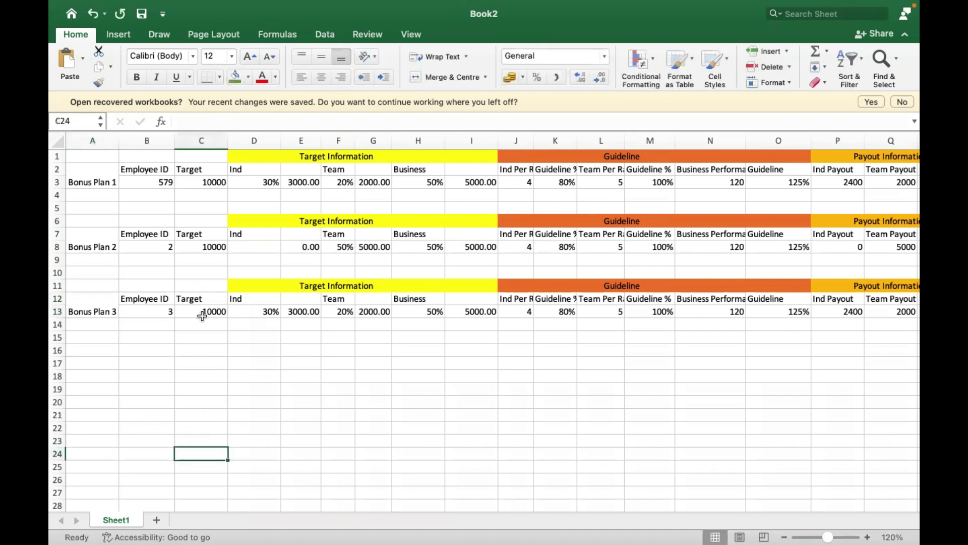
{"action": "left_click", "coordinate": [262, 310]}
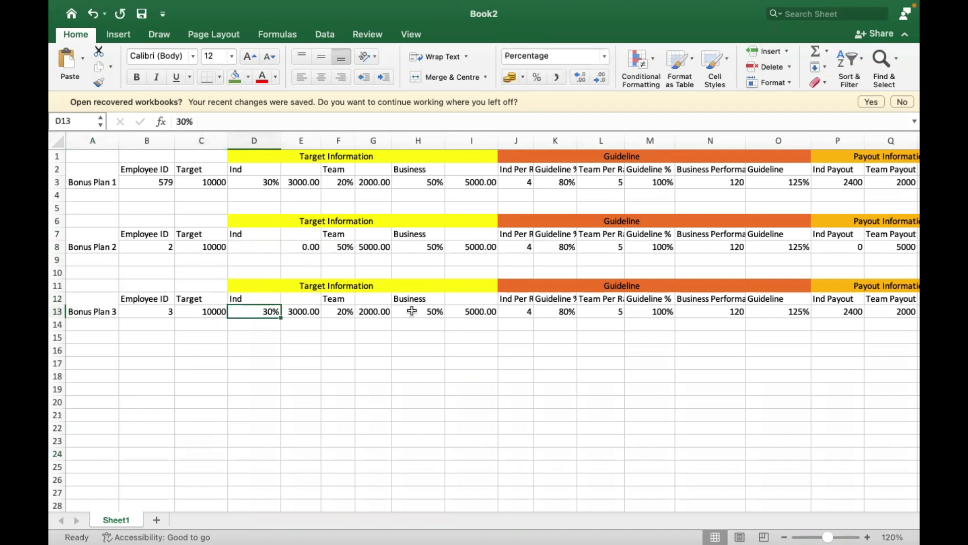
{"action": "key", "text": "Delete"}
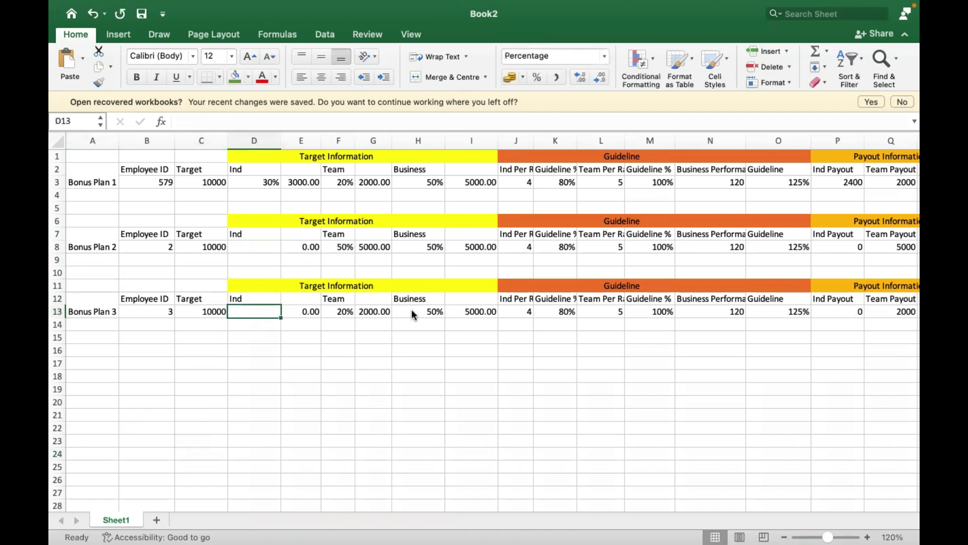
{"action": "left_click", "coordinate": [345, 313]}
{"action": "key", "text": "Delete"}
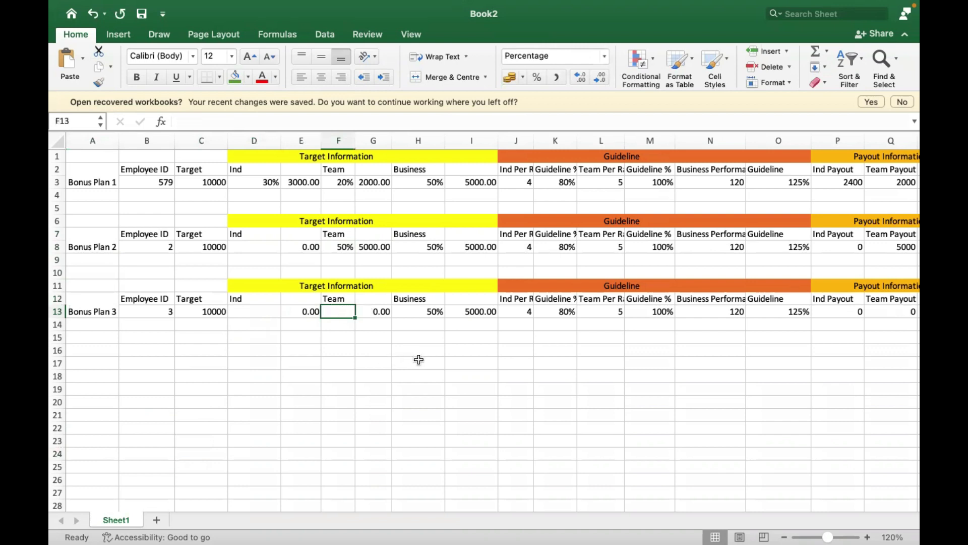
{"action": "left_click", "coordinate": [417, 359]}
Set Bonus Plan 3's Business share in H13 to 100%
{"action": "left_click", "coordinate": [432, 311]}
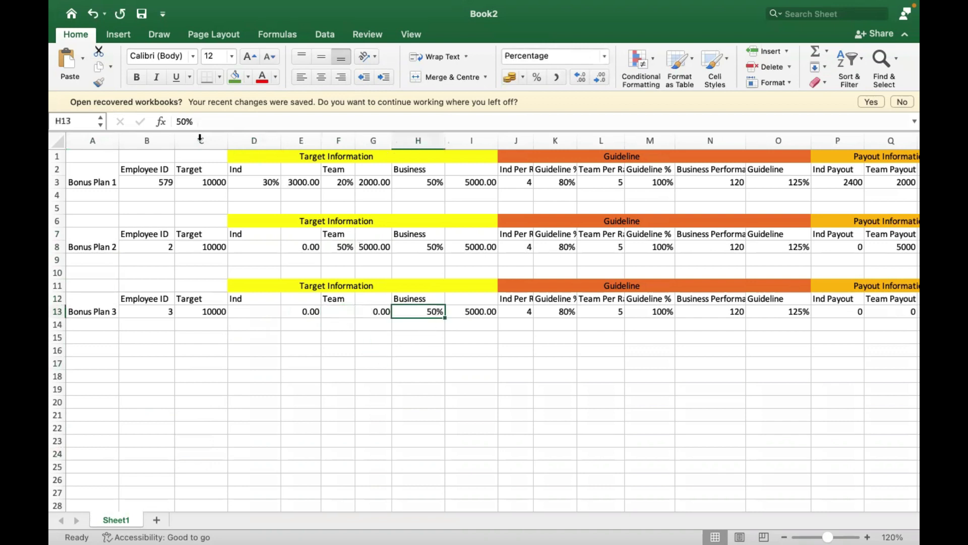
{"action": "left_click", "coordinate": [184, 123]}
{"action": "key", "text": "BackSpace"}
{"action": "type", "text": "10"}
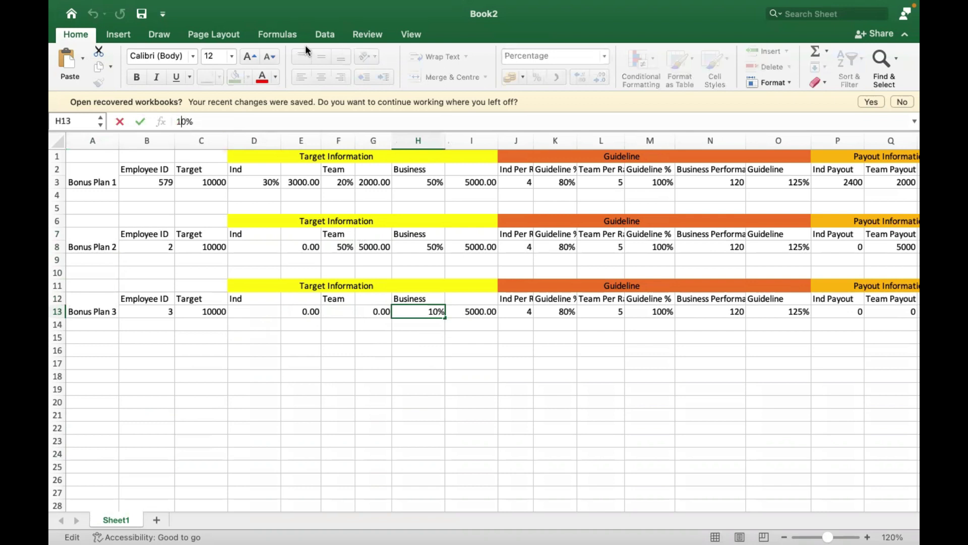
{"action": "left_click", "coordinate": [653, 341]}
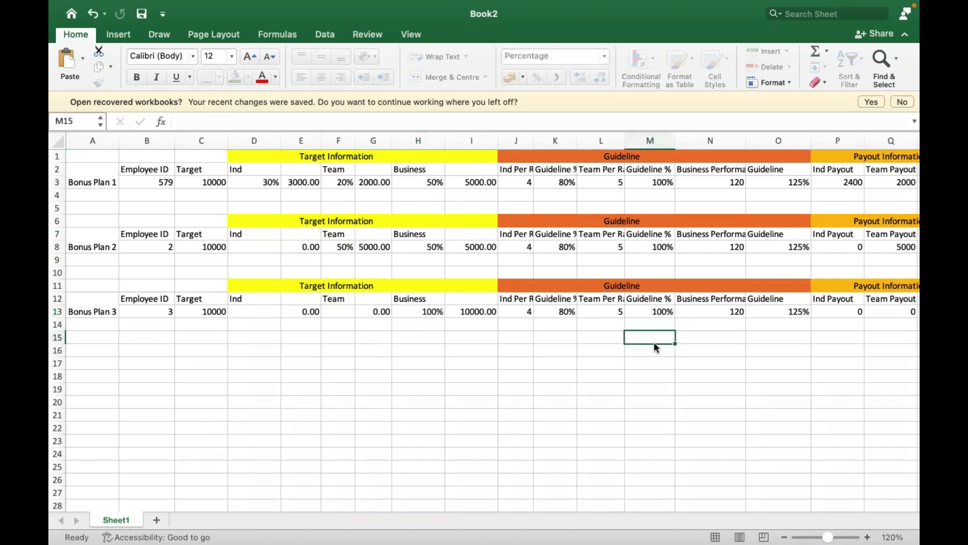
Scroll across to review the payouts, then inspect the merged Bonus Plan 1 and 2 labels
{"action": "scroll", "coordinate": [653, 341], "scroll_direction": "right", "scroll_amount": 10}
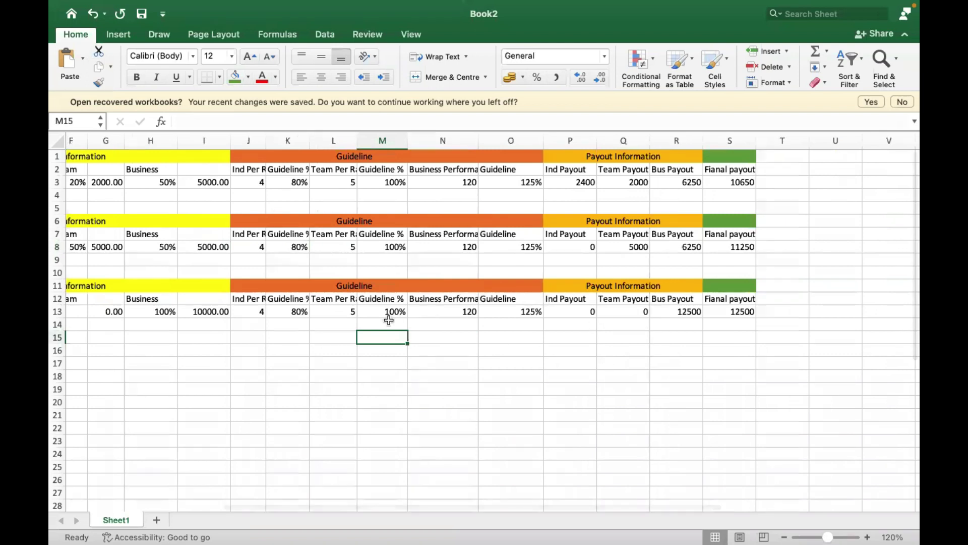
{"action": "scroll", "coordinate": [388, 320], "scroll_direction": "left", "scroll_amount": 2}
{"action": "scroll", "coordinate": [389, 320], "scroll_direction": "left", "scroll_amount": 3}
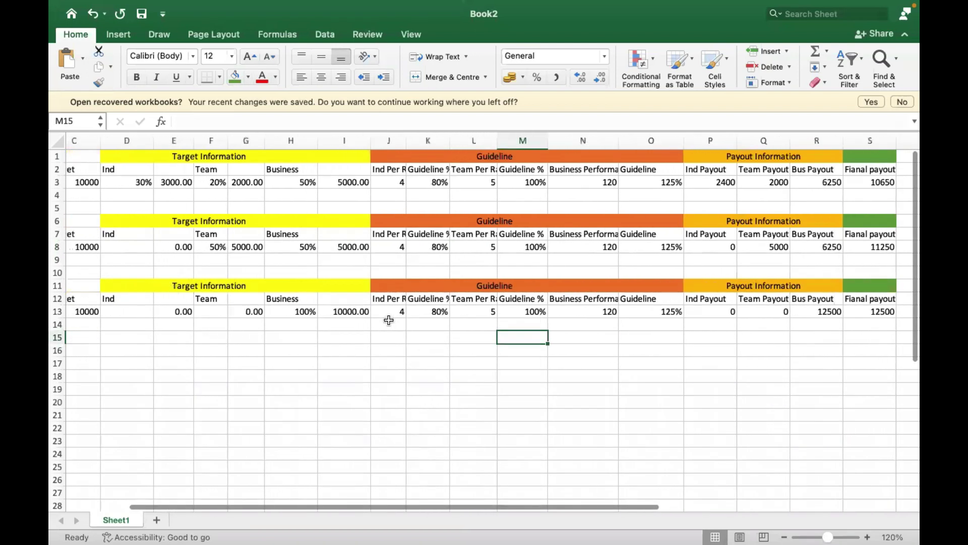
{"action": "scroll", "coordinate": [389, 320], "scroll_direction": "left", "scroll_amount": 3}
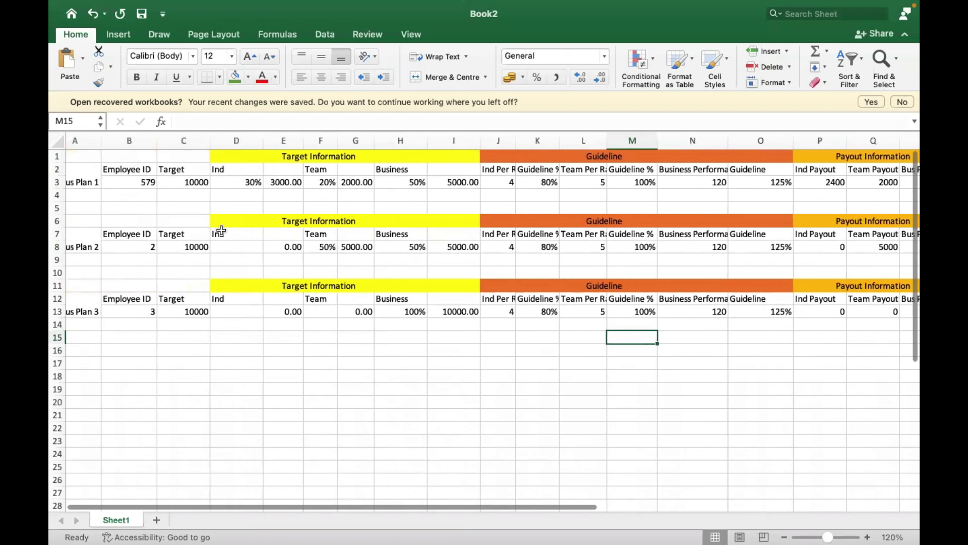
{"action": "left_click", "coordinate": [96, 176]}
{"action": "left_click", "coordinate": [106, 238]}
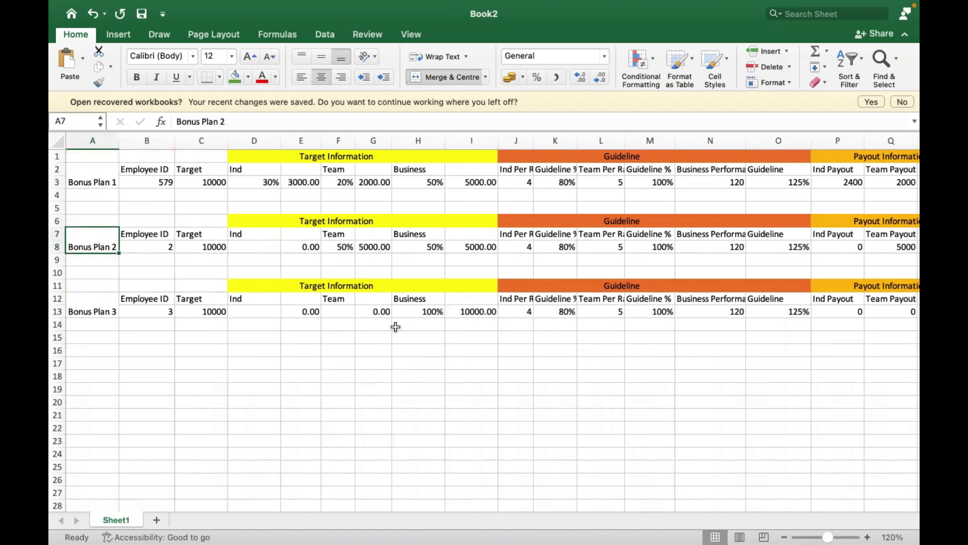
Copy the Bonus Plan 3 block A11:R13 and paste it at A16
{"action": "left_click", "coordinate": [107, 286]}
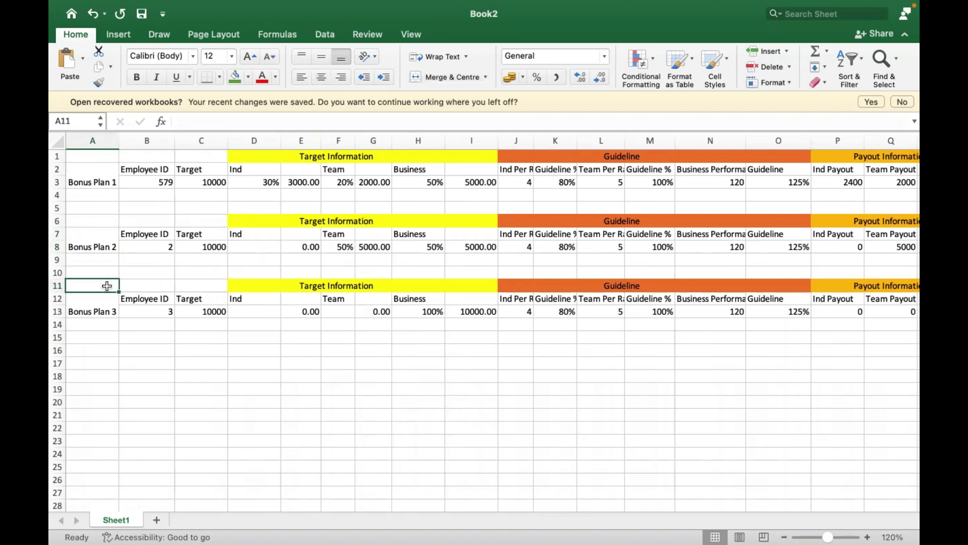
{"action": "key", "text": "shift+Down"}
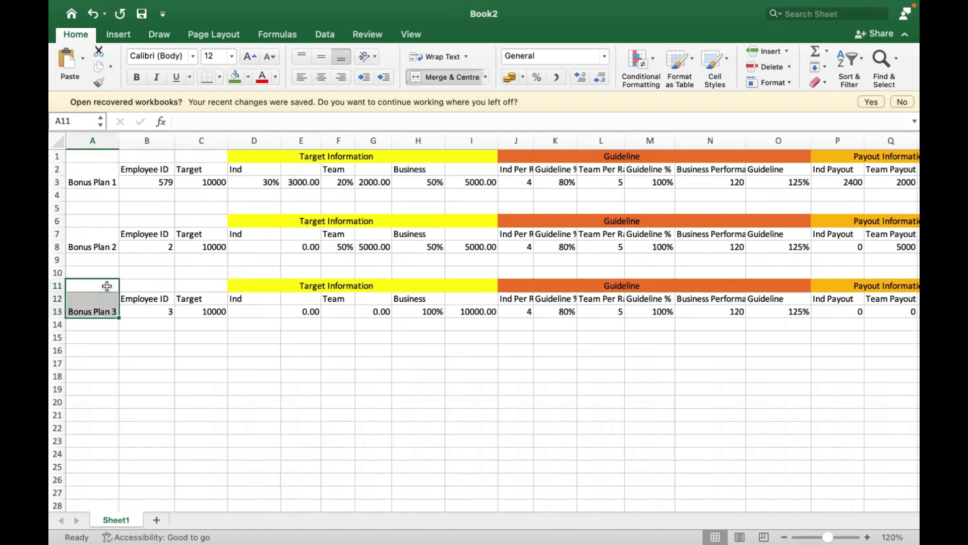
{"action": "key", "text": "shift+Right"}
{"action": "key", "text": "shift+Right"}
{"action": "key", "text": "shift+Right"}
{"action": "key", "text": "shift+Right"}
{"action": "key", "text": "shift+Right"}
{"action": "key", "text": "shift+Right"}
{"action": "key", "text": "shift+Right"}
{"action": "key", "text": "shift+Right"}
{"action": "key", "text": "shift+Right"}
{"action": "key", "text": "shift+Right"}
{"action": "key", "text": "shift+Right"}
{"action": "key", "text": "shift+Right"}
{"action": "key", "text": "shift+Right"}
{"action": "key", "text": "shift+Right"}
{"action": "key", "text": "shift+Right"}
{"action": "key", "text": "shift+Right"}
{"action": "key", "text": "shift+Right"}
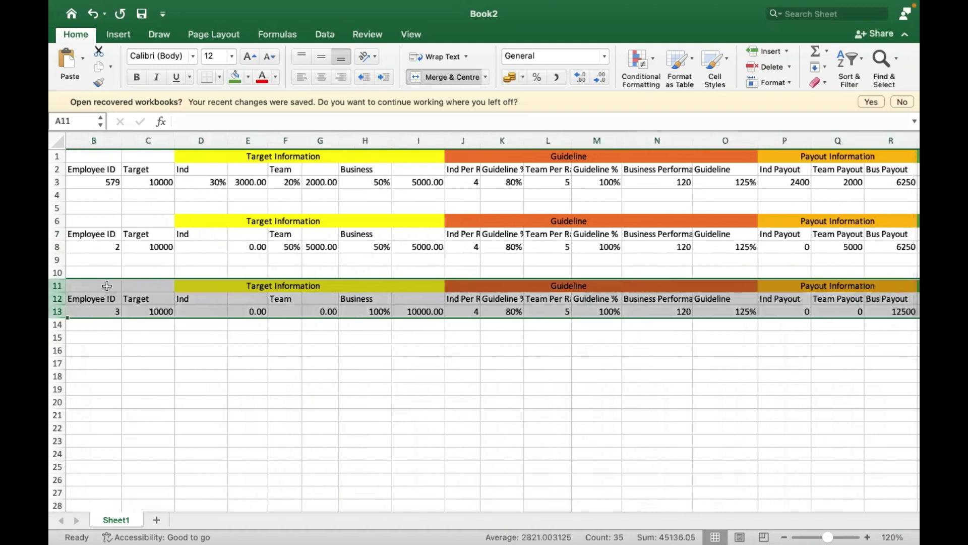
{"action": "key", "text": "super+c"}
{"action": "scroll", "coordinate": [107, 286], "scroll_direction": "left", "scroll_amount": 2}
{"action": "left_click", "coordinate": [109, 289]}
{"action": "key", "text": "Down"}
{"action": "key", "text": "Down"}
{"action": "key", "text": "Down"}
{"action": "key", "text": "Down"}
{"action": "key", "text": "Down"}
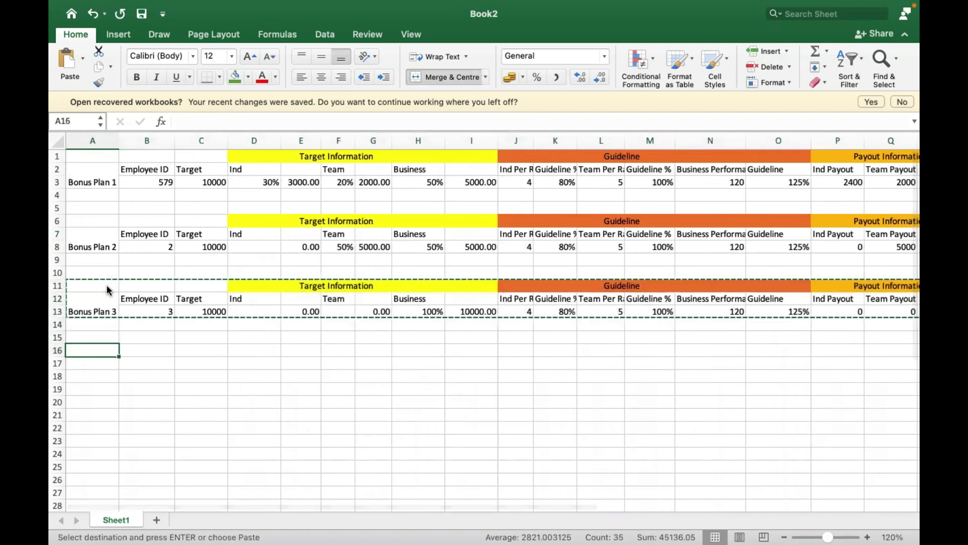
{"action": "key", "text": "super+v"}
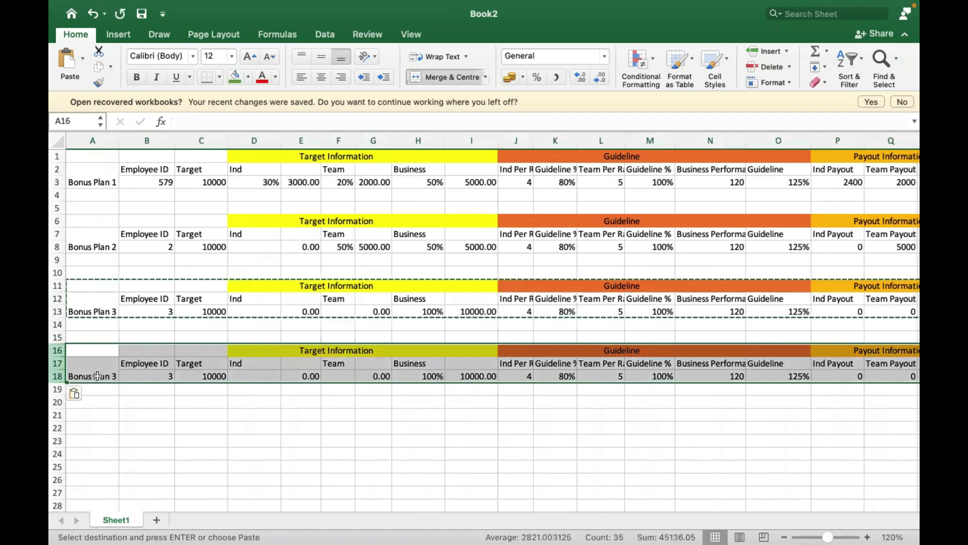
Start changing the copied label in A17 from Bonus Plan 3 to Bonus Plan 4
{"action": "left_click", "coordinate": [98, 364]}
{"action": "left_click", "coordinate": [233, 121]}
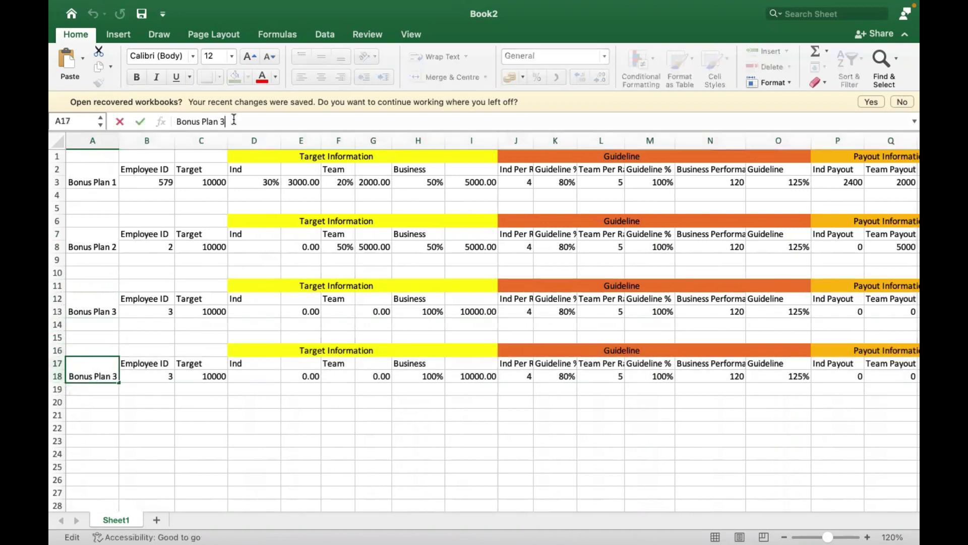
{"action": "key", "text": "BackSpace"}
Finish relabelling A17 as Bonus Plan 4 and check its target in C18
{"action": "type", "text": "4"}
{"action": "key", "text": "Return"}
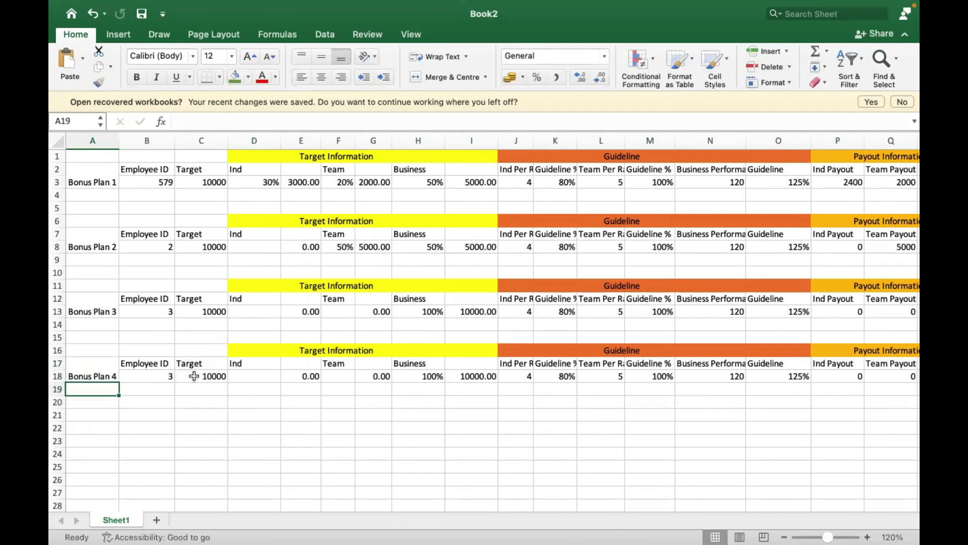
{"action": "left_click", "coordinate": [183, 375]}
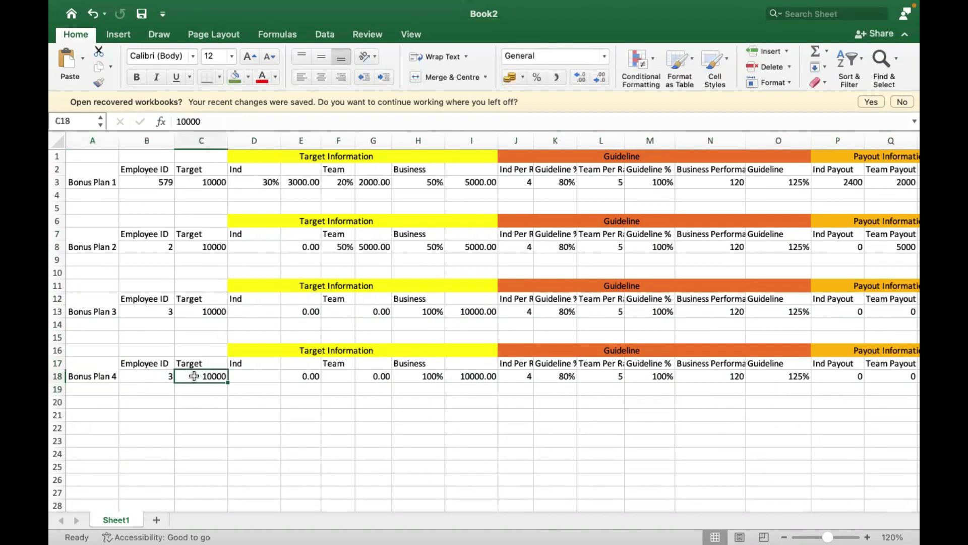
Enter 6 Month in Bonus Plan 4's Ind cell D18, removing the stray percent sign
{"action": "left_click", "coordinate": [252, 376]}
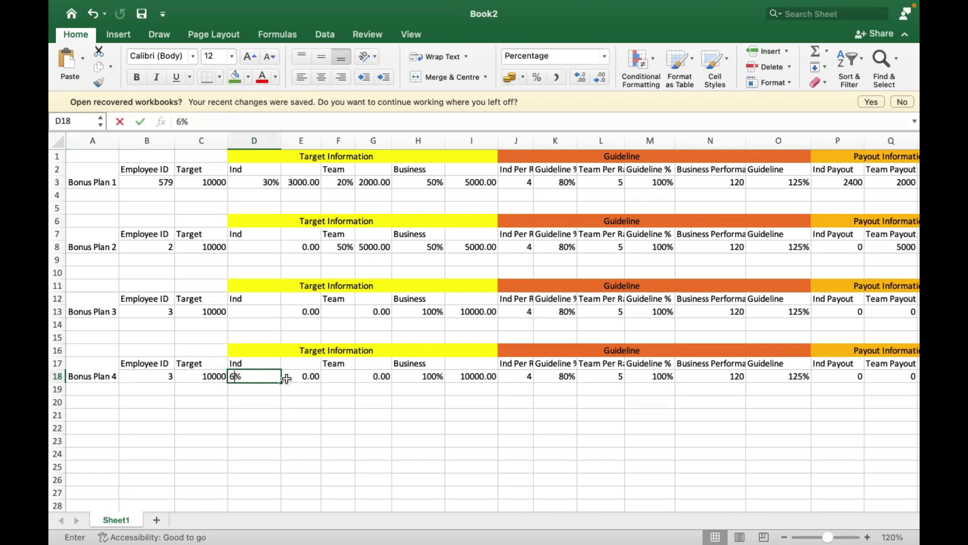
{"action": "type", "text": "6 Month"}
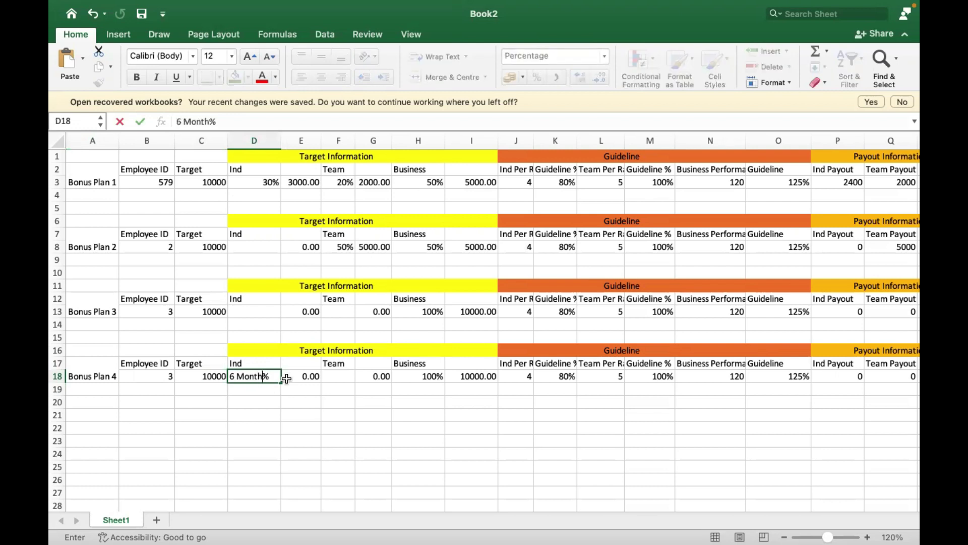
{"action": "left_click", "coordinate": [286, 378]}
{"action": "left_click", "coordinate": [243, 372]}
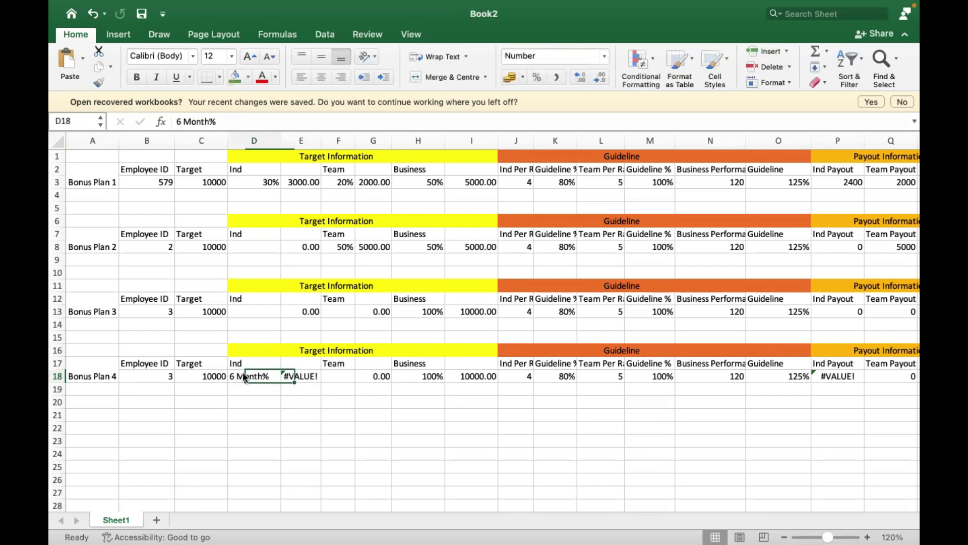
{"action": "left_click", "coordinate": [239, 120]}
{"action": "key", "text": "BackSpace"}
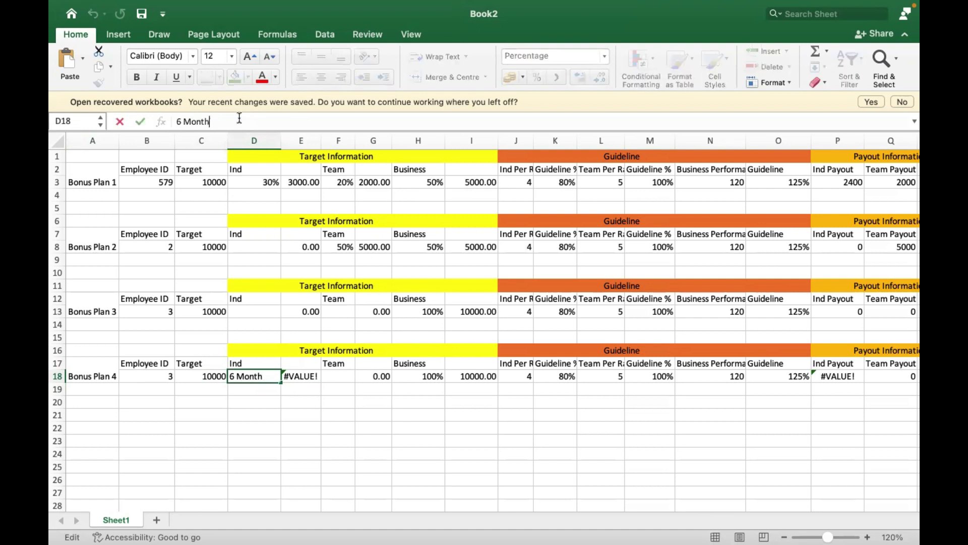
{"action": "left_click", "coordinate": [231, 403]}
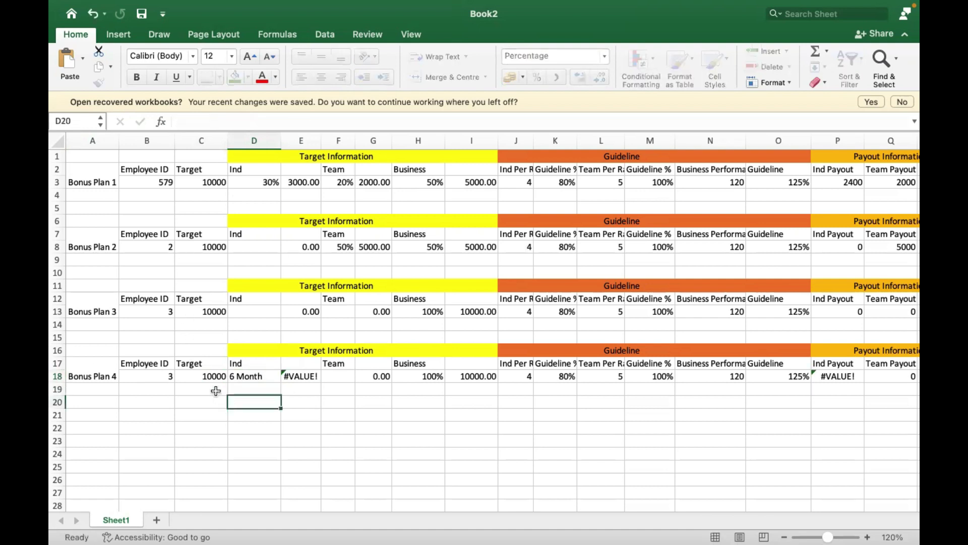
Copy Bonus Plan 4's data row B18:S18 into row 19
{"action": "left_click", "coordinate": [88, 363]}
{"action": "key", "text": "Right"}
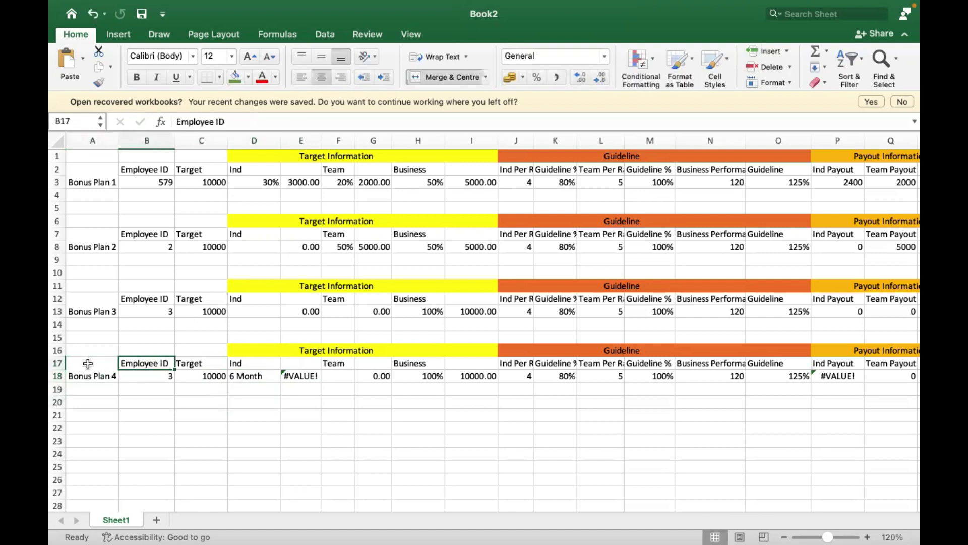
{"action": "key", "text": "Down"}
{"action": "key", "text": "shift+Right"}
{"action": "key", "text": "shift+Right"}
{"action": "key", "text": "shift+Right"}
{"action": "key", "text": "shift+Right"}
{"action": "key", "text": "shift+Right"}
{"action": "key", "text": "shift+Right"}
{"action": "key", "text": "shift+Right"}
{"action": "key", "text": "shift+Right"}
{"action": "key", "text": "shift+Right"}
{"action": "key", "text": "shift+Right"}
{"action": "key", "text": "shift+Right"}
{"action": "key", "text": "shift+Right"}
{"action": "key", "text": "shift+Right"}
{"action": "key", "text": "shift+Right"}
{"action": "key", "text": "shift+Right"}
{"action": "key", "text": "shift+Right"}
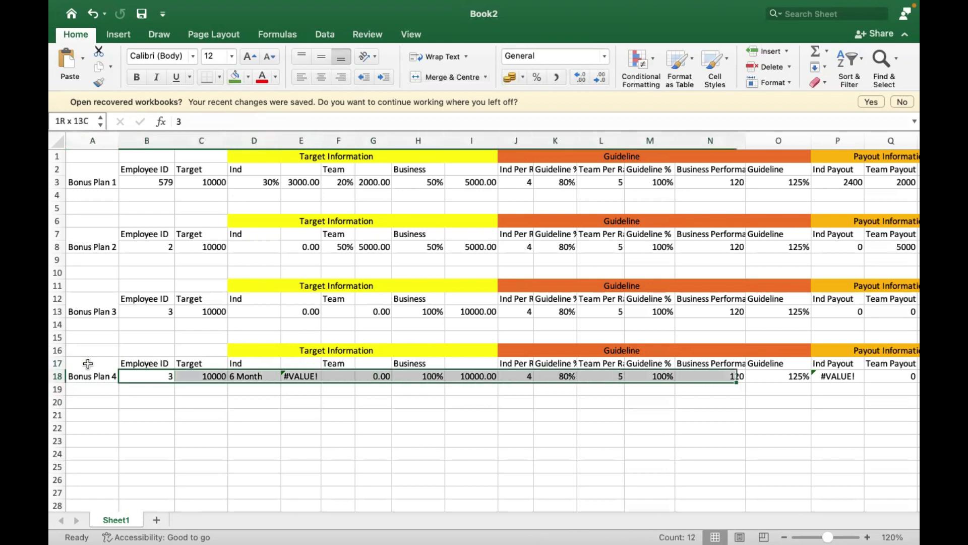
{"action": "key", "text": "shift+Right"}
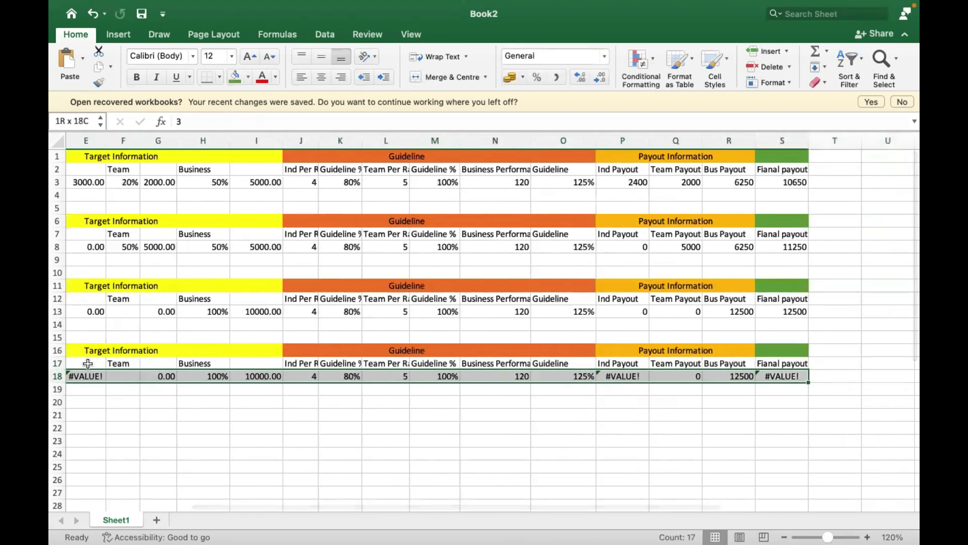
{"action": "key", "text": "super+c"}
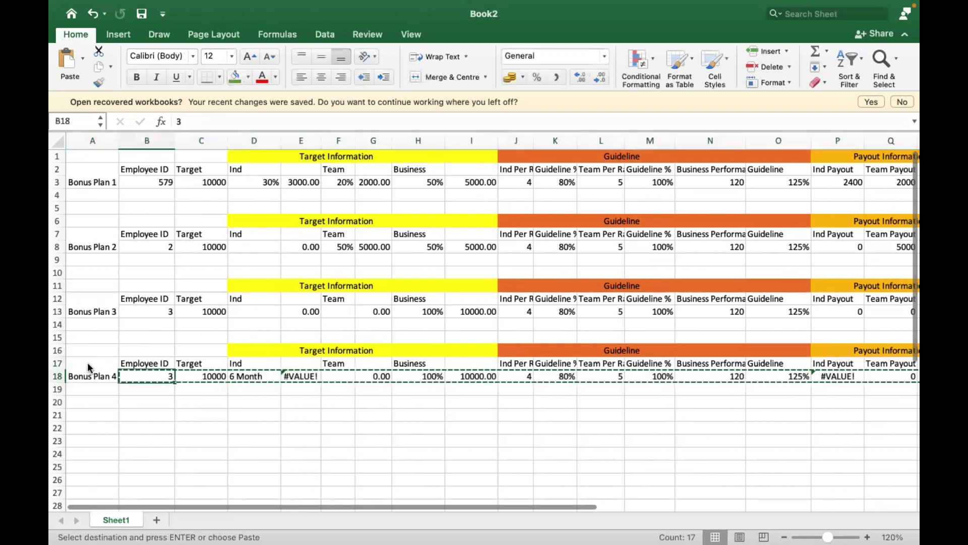
{"action": "key", "text": "Down"}
{"action": "key", "text": "super+v"}
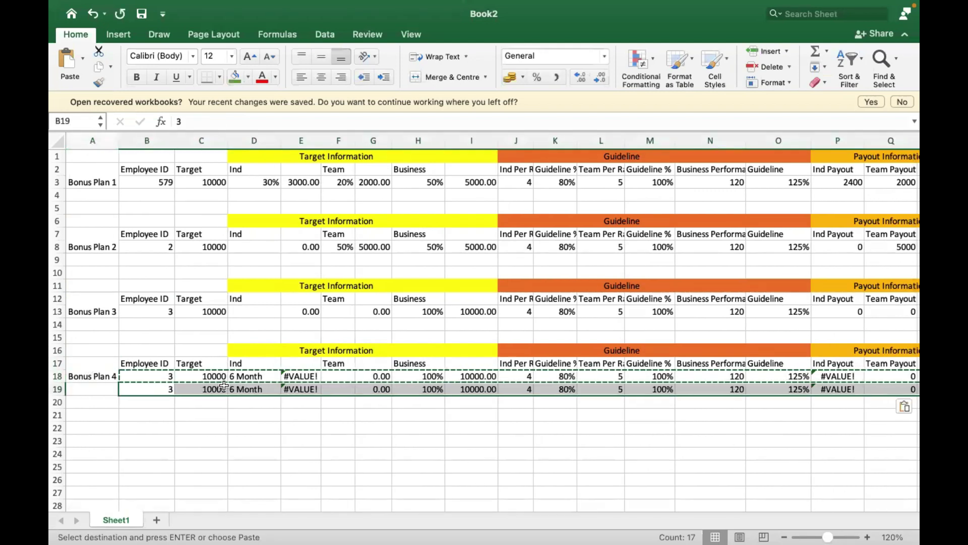
Change the second six-month row's target in C19 to 15000
{"action": "left_click", "coordinate": [210, 388]}
{"action": "left_click", "coordinate": [191, 121]}
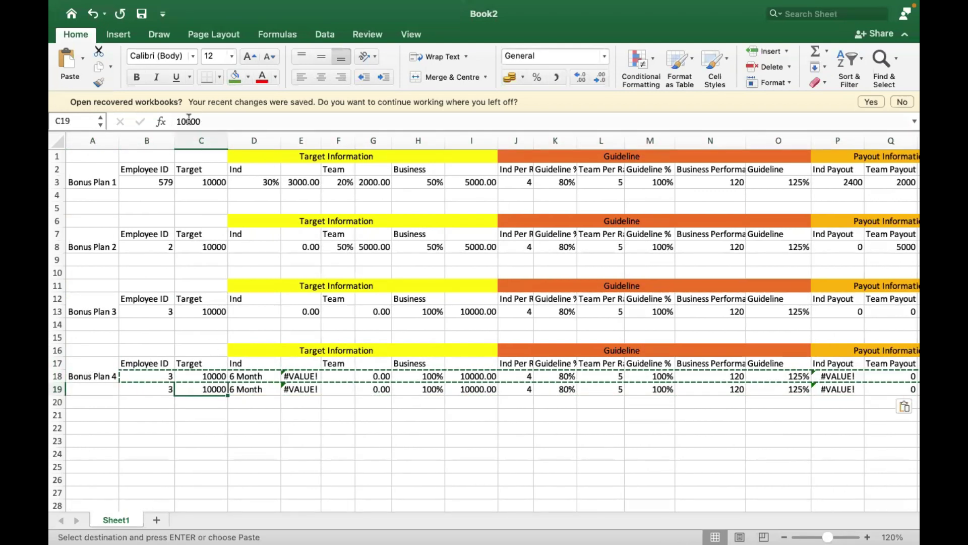
{"action": "key", "text": "BackSpace"}
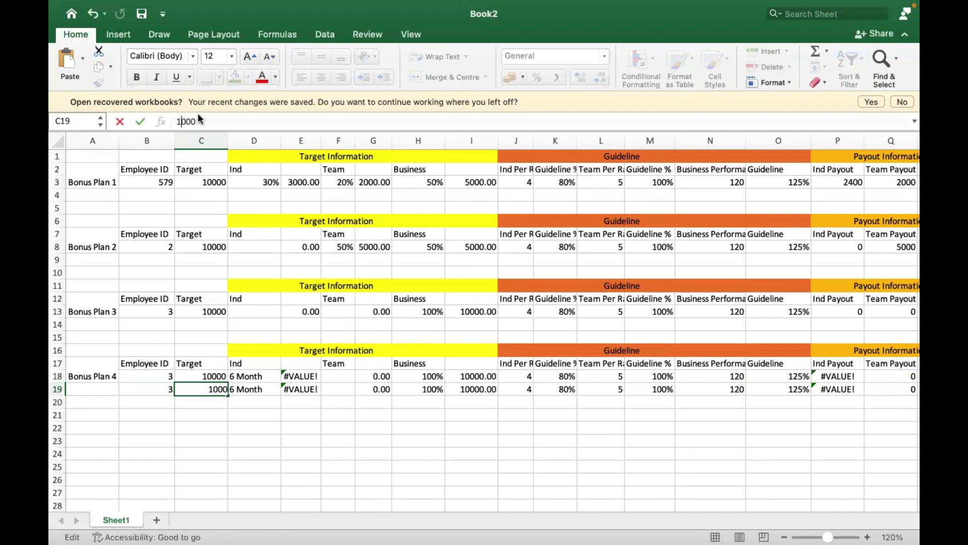
{"action": "type", "text": "5"}
{"action": "key", "text": "Return"}
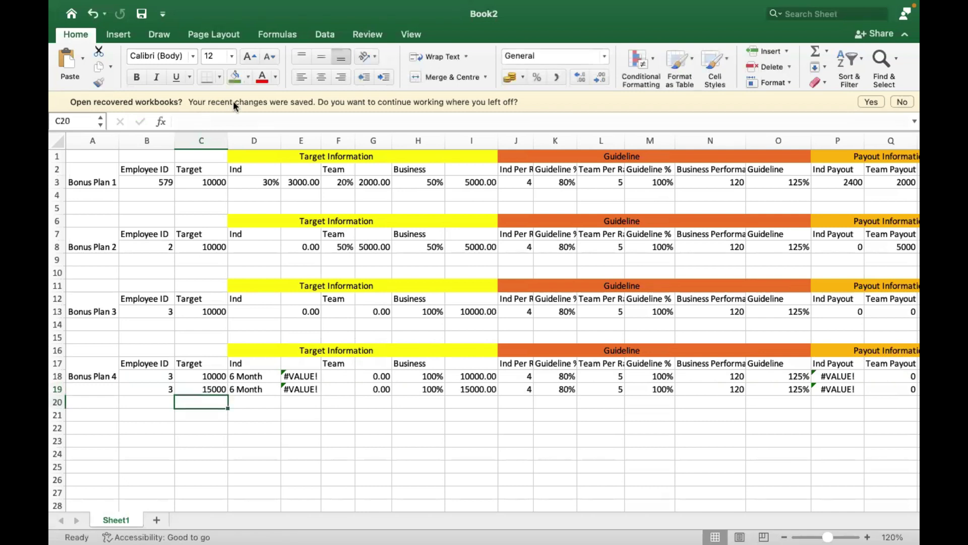
{"action": "key", "text": "Up"}
{"action": "key", "text": "Right"}
{"action": "key", "text": "Right"}
{"action": "key", "text": "Right"}
{"action": "key", "text": "Right"}
{"action": "key", "text": "Right"}
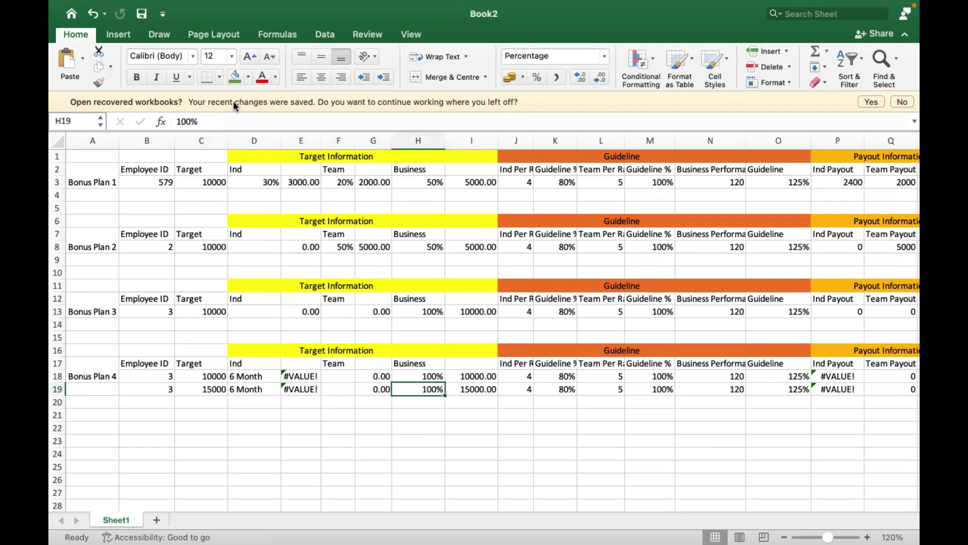
Review Bonus Plan 4's business targets, guideline values and business payouts across rows 18–19
{"action": "key", "text": "Right"}
{"action": "key", "text": "Up"}
{"action": "key", "text": "Right"}
{"action": "key", "text": "Right"}
{"action": "key", "text": "Right"}
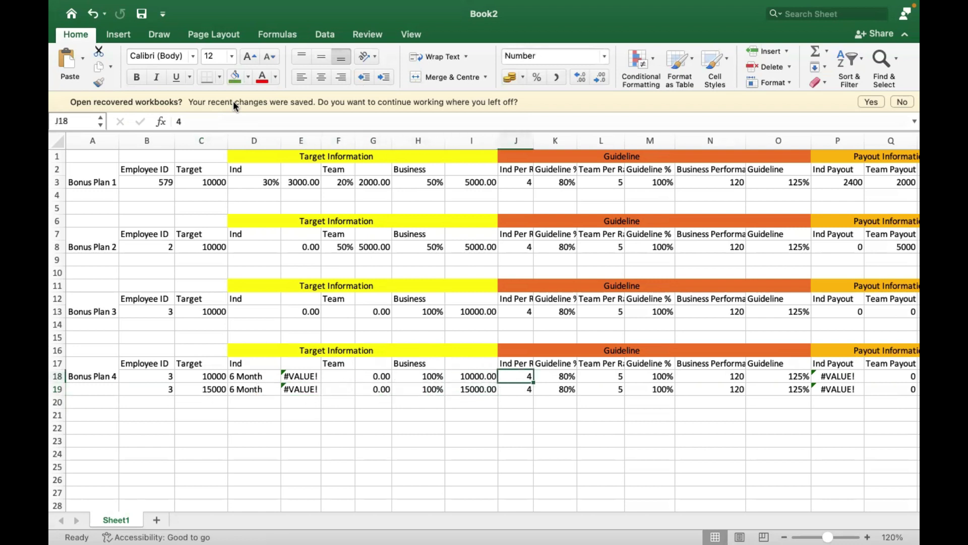
{"action": "key", "text": "Left"}
{"action": "key", "text": "Left"}
{"action": "key", "text": "Up"}
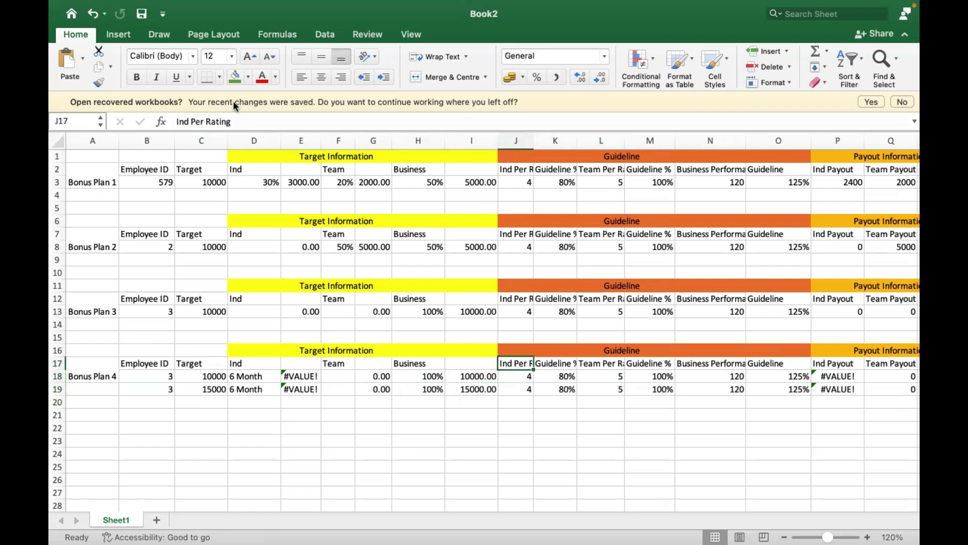
{"action": "key", "text": "Down"}
{"action": "key", "text": "Right"}
{"action": "key", "text": "Right"}
{"action": "key", "text": "Right"}
{"action": "key", "text": "Right"}
{"action": "key", "text": "Right"}
{"action": "key", "text": "Right"}
{"action": "key", "text": "Right"}
{"action": "key", "text": "Right"}
{"action": "key", "text": "Right"}
{"action": "key", "text": "Right"}
{"action": "key", "text": "Right"}
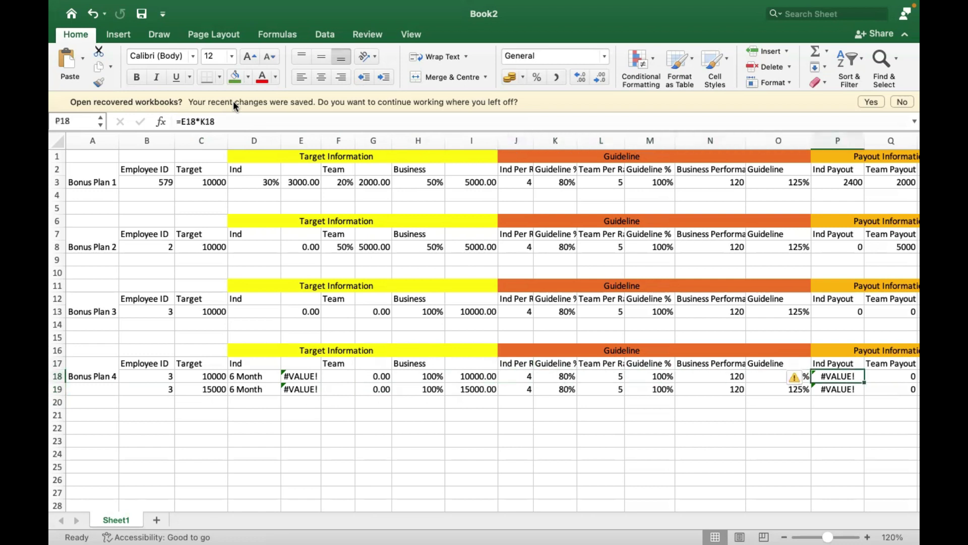
{"action": "key", "text": "Left"}
{"action": "key", "text": "Left"}
{"action": "key", "text": "Left"}
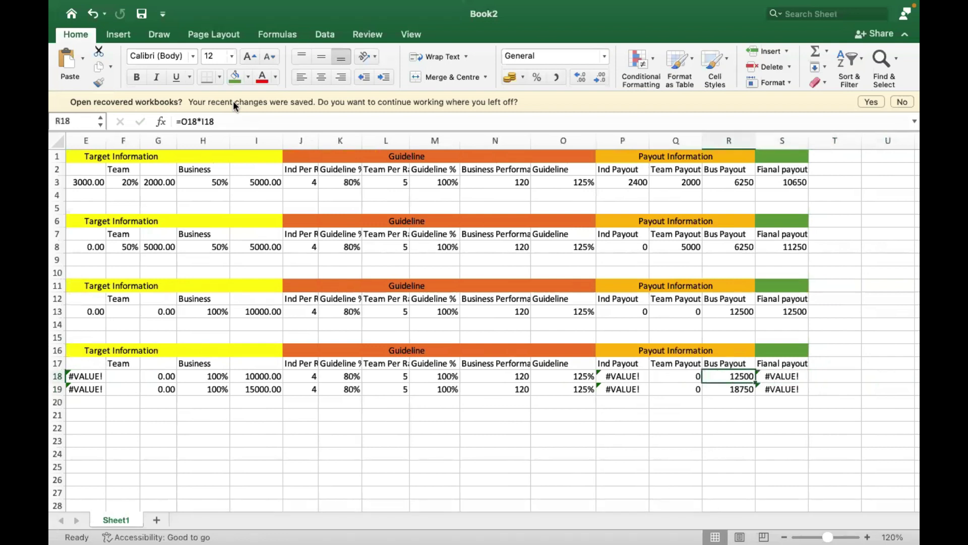
{"action": "key", "text": "shift+Down"}
{"action": "key", "text": "Up"}
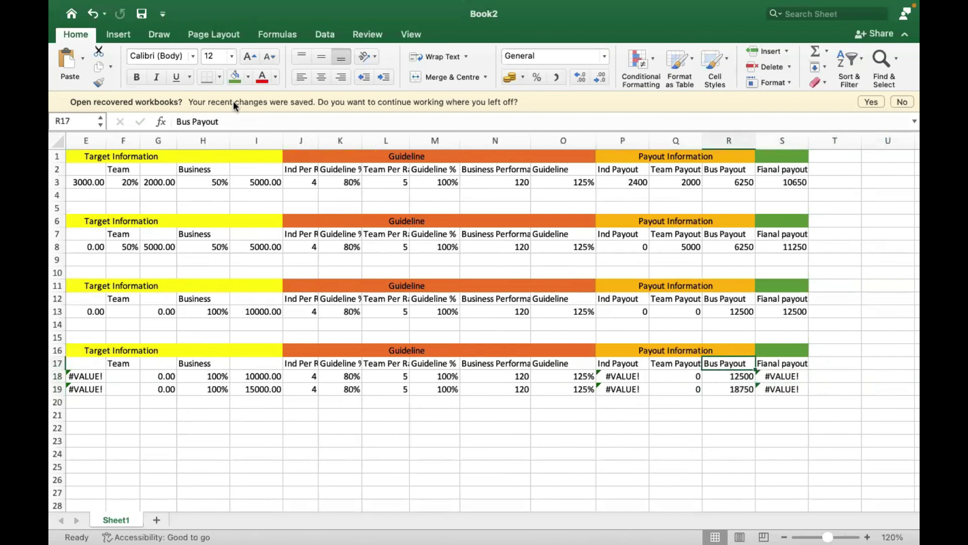
{"action": "key", "text": "Down"}
{"action": "key", "text": "Left"}
{"action": "key", "text": "Left"}
{"action": "key", "text": "Left"}
{"action": "key", "text": "Left"}
{"action": "key", "text": "Left"}
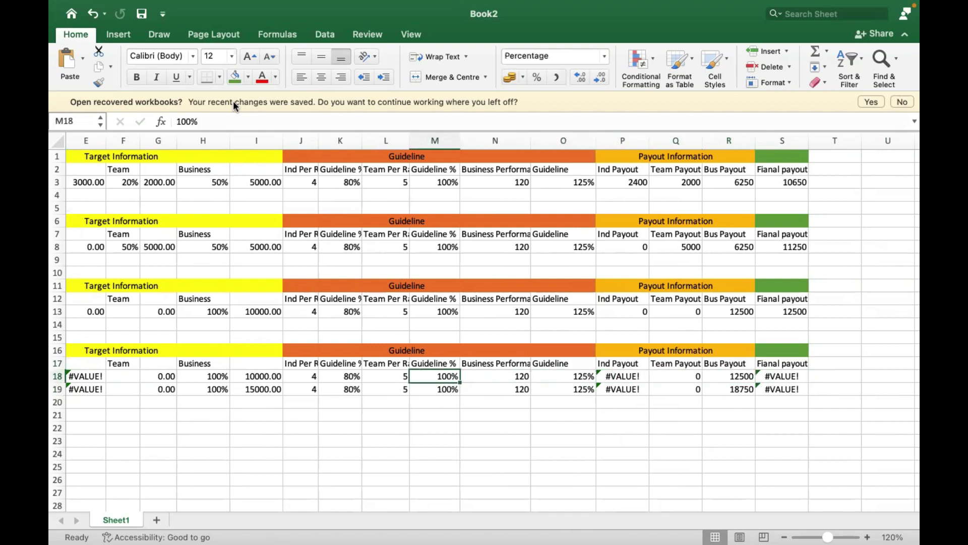
Enter =R18/2 as the row 18 final payout and copy it to S19
{"action": "key", "text": "Right"}
{"action": "key", "text": "Right"}
{"action": "key", "text": "Right"}
{"action": "key", "text": "Right"}
{"action": "key", "text": "Right"}
{"action": "key", "text": "Right"}
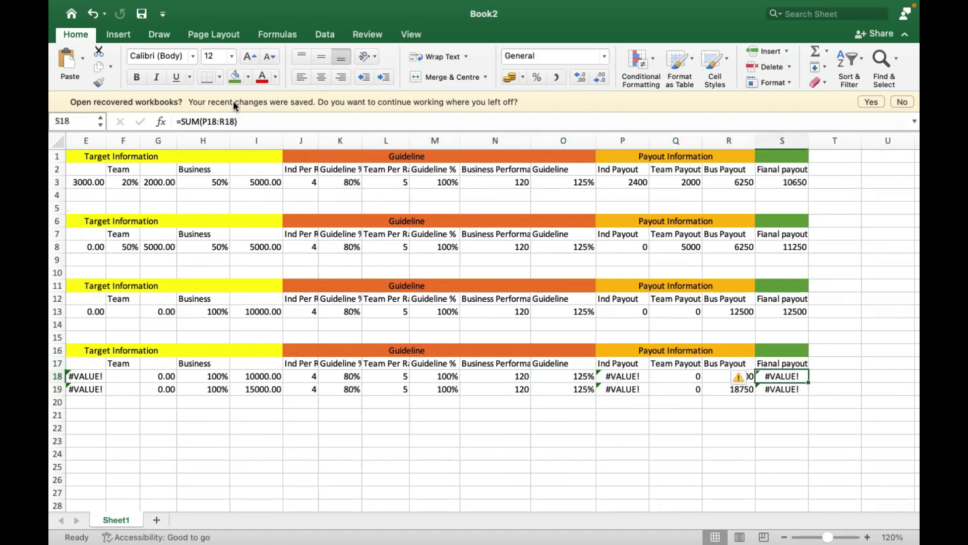
{"action": "type", "text": "="}
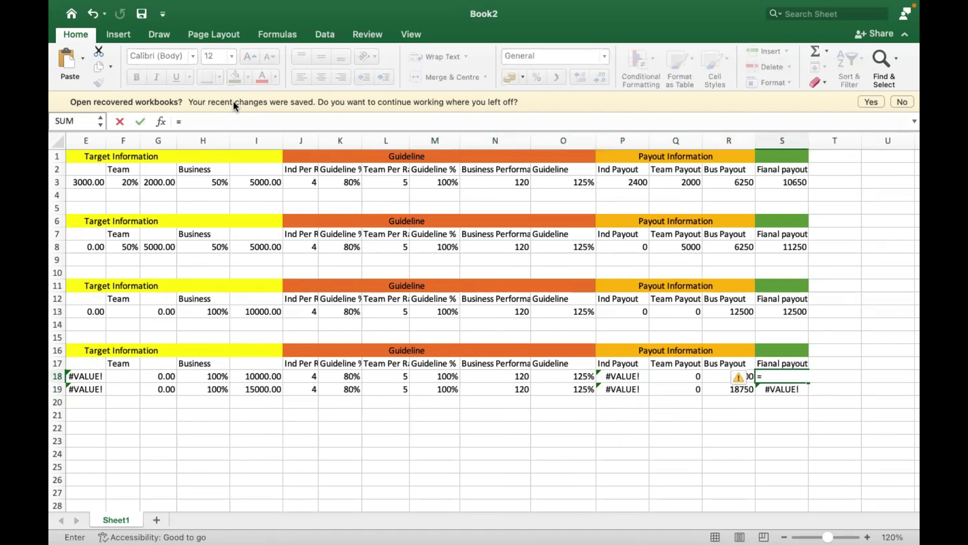
{"action": "key", "text": "Left"}
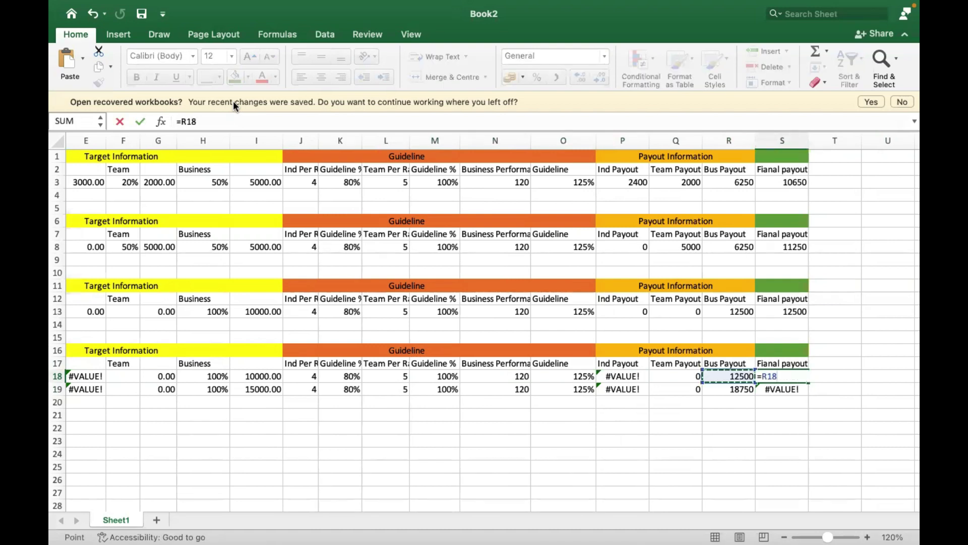
{"action": "type", "text": "/"}
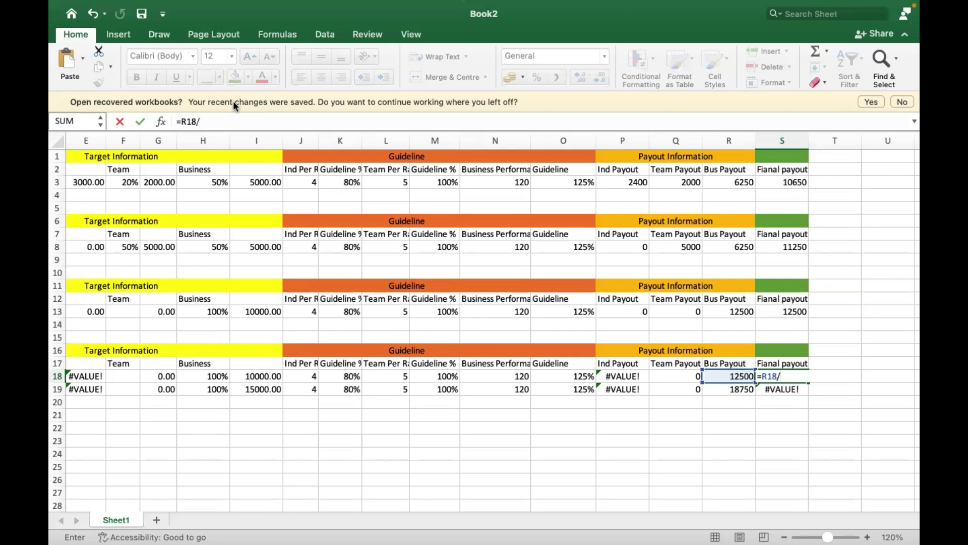
{"action": "type", "text": "2"}
{"action": "key", "text": "Return"}
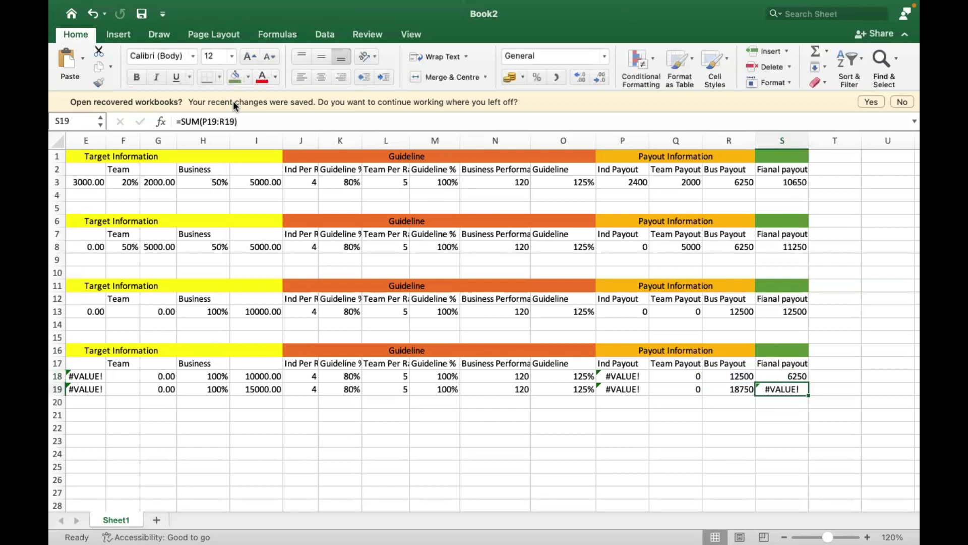
{"action": "key", "text": "Up"}
{"action": "key", "text": "super+c"}
{"action": "key", "text": "Down"}
{"action": "key", "text": "super+v"}
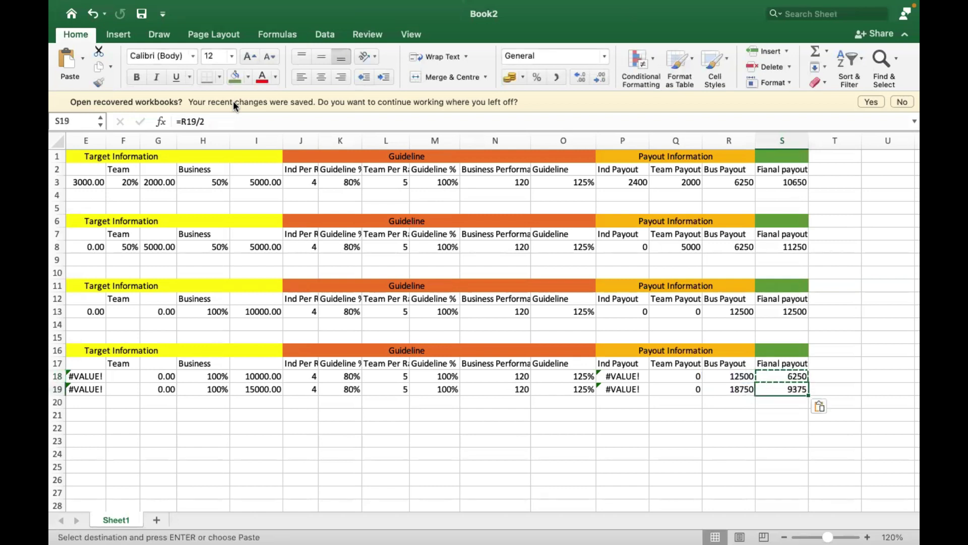
{"action": "key", "text": "Escape"}
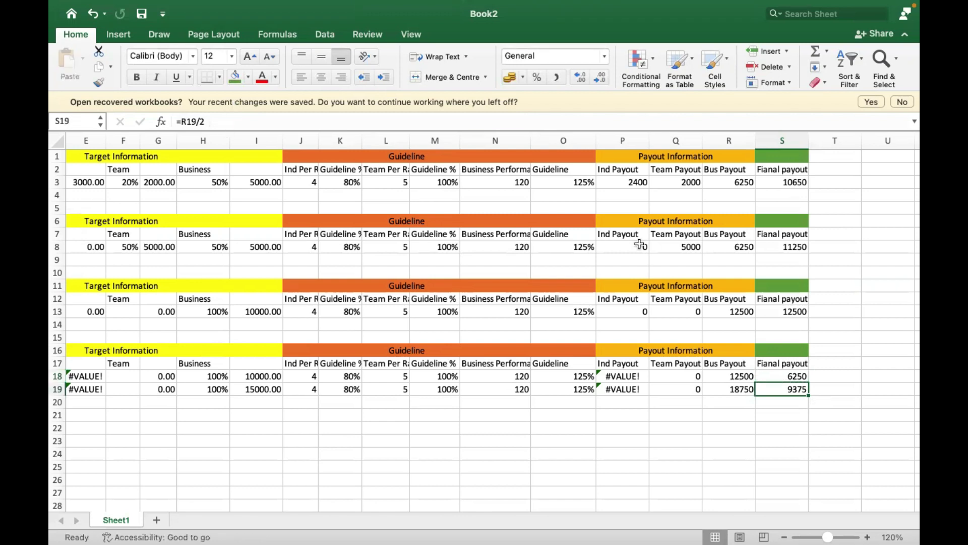
Move the Fianal payout header from S17 to T17
{"action": "left_click", "coordinate": [818, 374]}
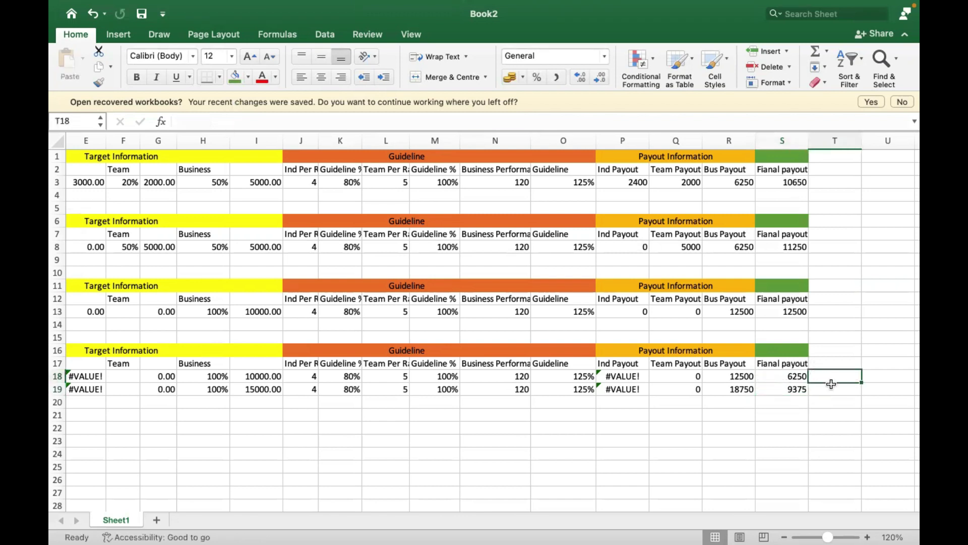
{"action": "left_click", "coordinate": [794, 364]}
{"action": "key", "text": "super+c"}
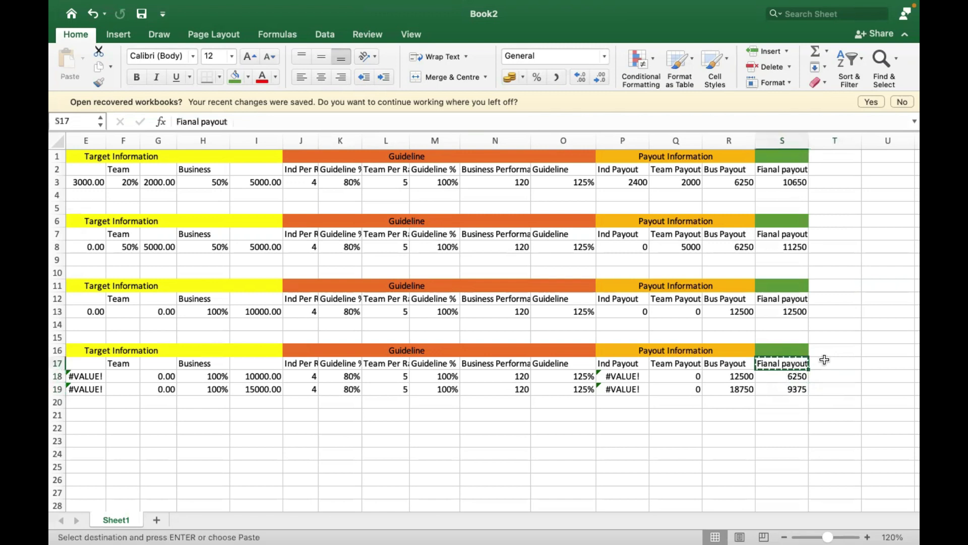
{"action": "left_click", "coordinate": [837, 363]}
{"action": "key", "text": "super+v"}
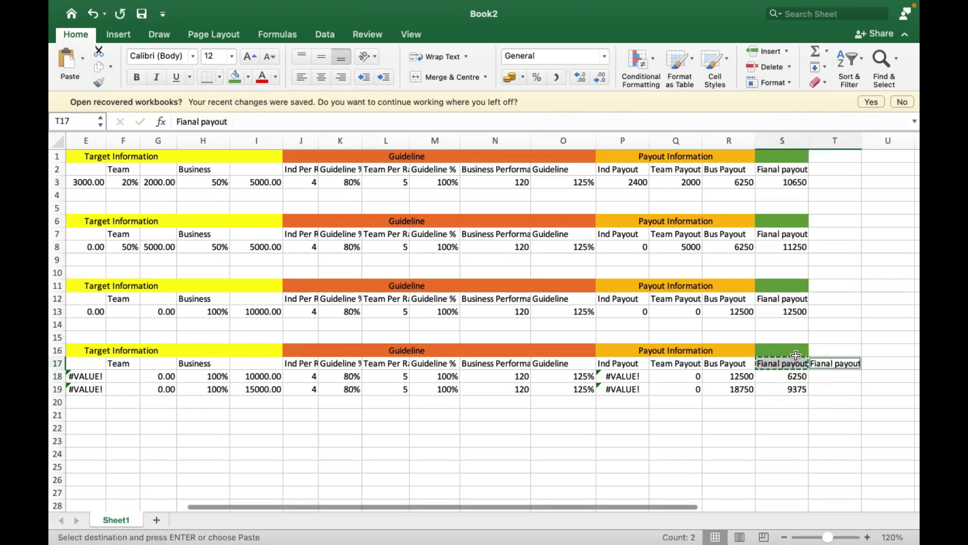
{"action": "left_click", "coordinate": [790, 359]}
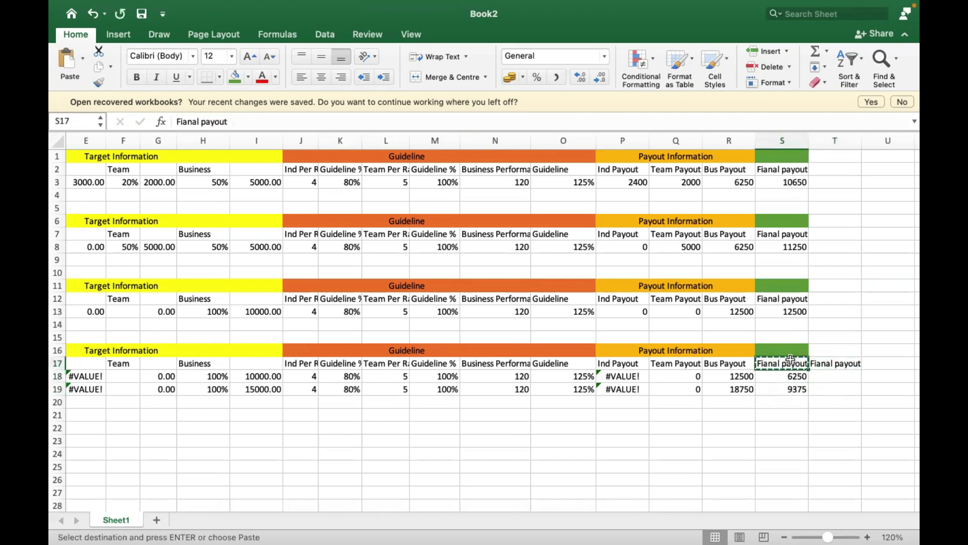
{"action": "key", "text": "Delete"}
Enter =S18+S19 in T19 to total the two six-month payouts to 15625
{"action": "double_click", "coordinate": [831, 375]}
{"action": "key", "text": "Escape"}
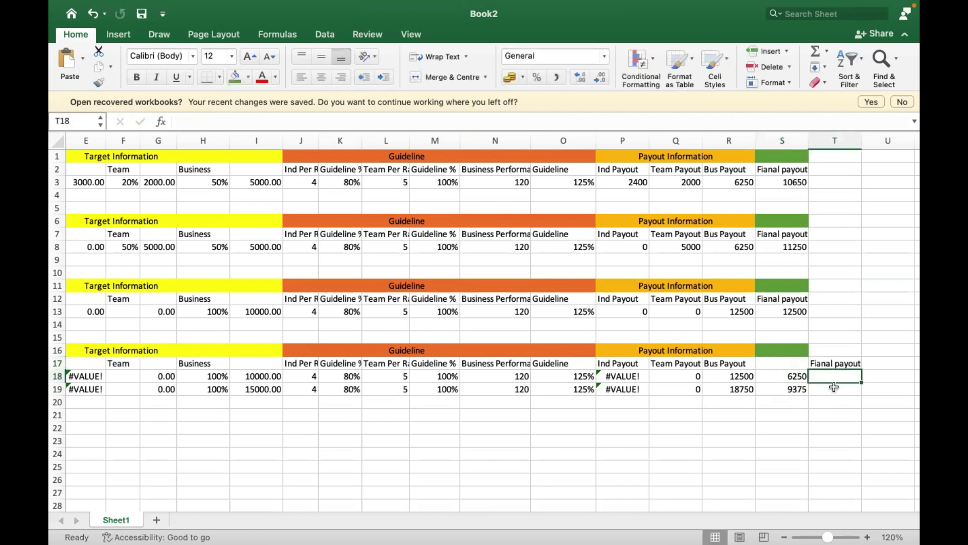
{"action": "left_click", "coordinate": [832, 389]}
{"action": "type", "text": "="}
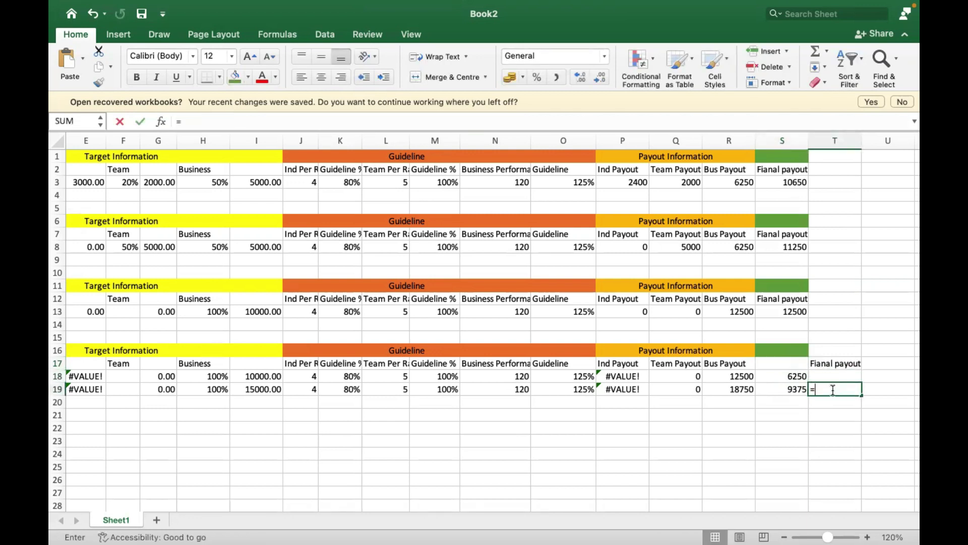
{"action": "key", "text": "Left"}
{"action": "key", "text": "Up"}
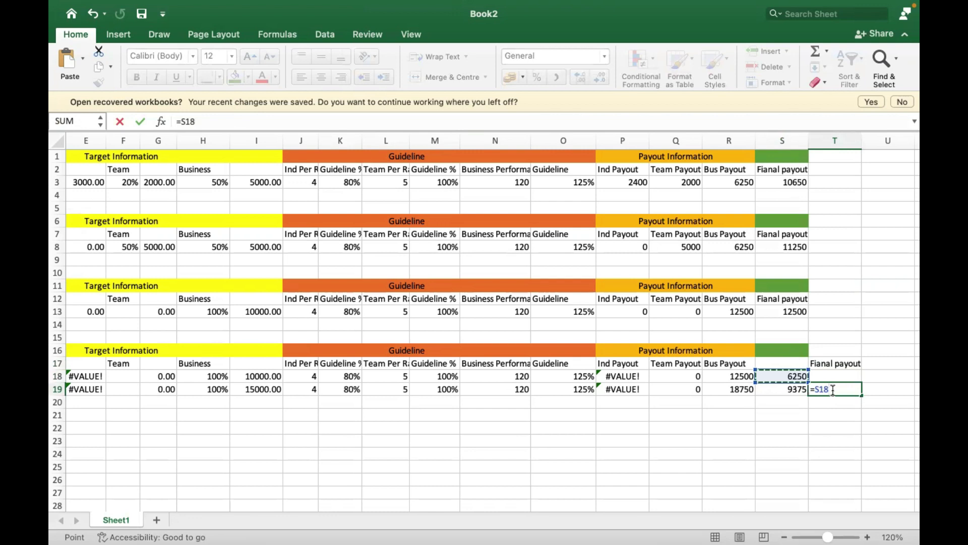
{"action": "type", "text": "+"}
{"action": "key", "text": "Left"}
{"action": "key", "text": "Return"}
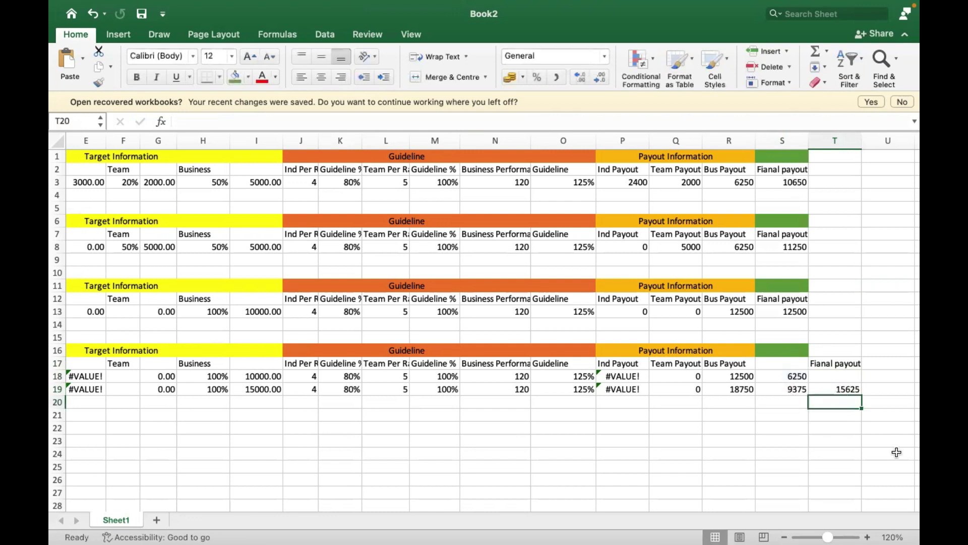
Scroll back to column A and compare the Target values of all four plans, including 15000
{"action": "scroll", "coordinate": [840, 442], "scroll_direction": "left", "scroll_amount": 5}
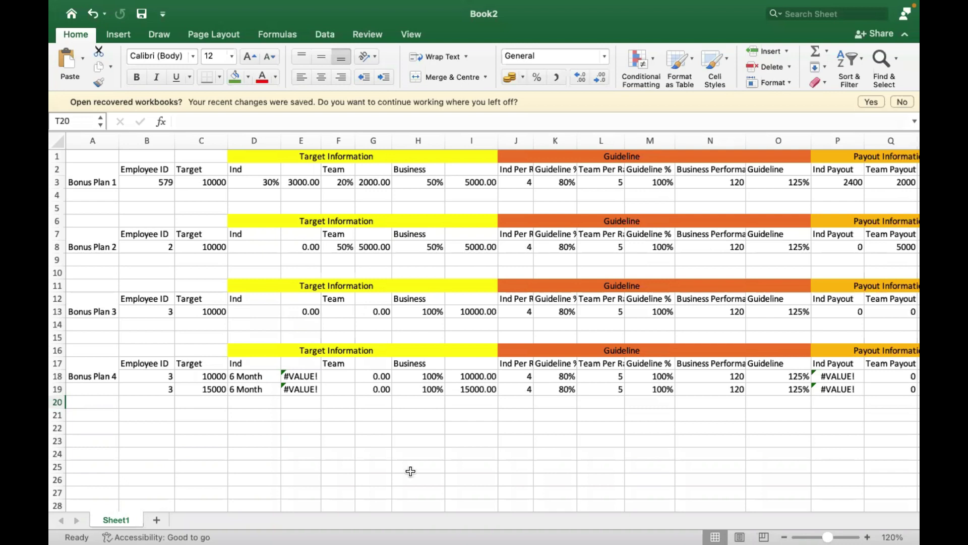
{"action": "left_click", "coordinate": [209, 376]}
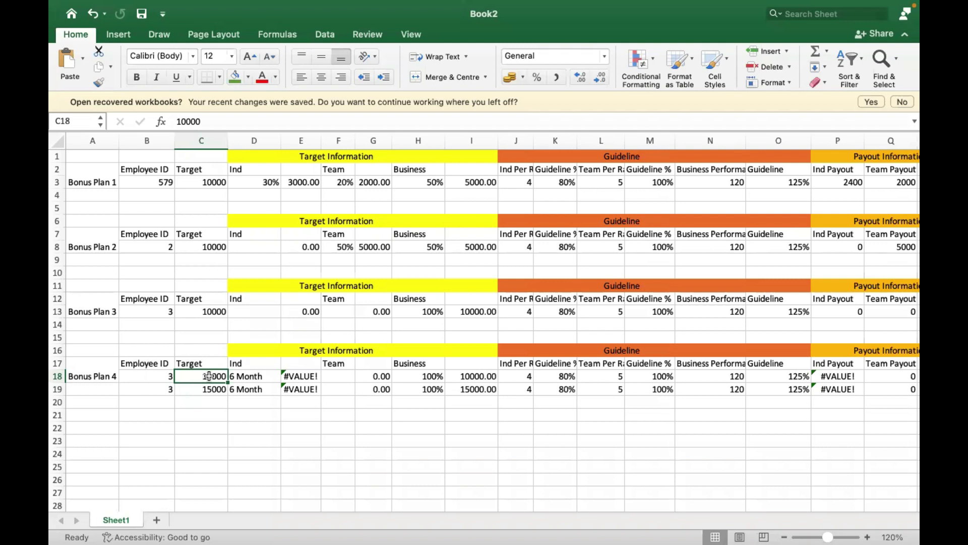
{"action": "left_click", "coordinate": [214, 185]}
{"action": "left_click", "coordinate": [213, 246]}
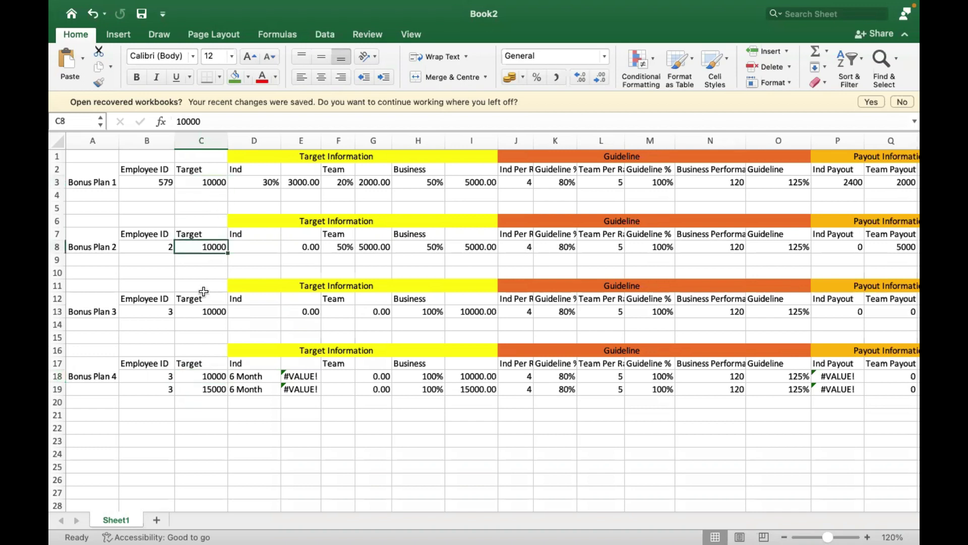
{"action": "left_click", "coordinate": [204, 315]}
{"action": "left_click", "coordinate": [209, 378]}
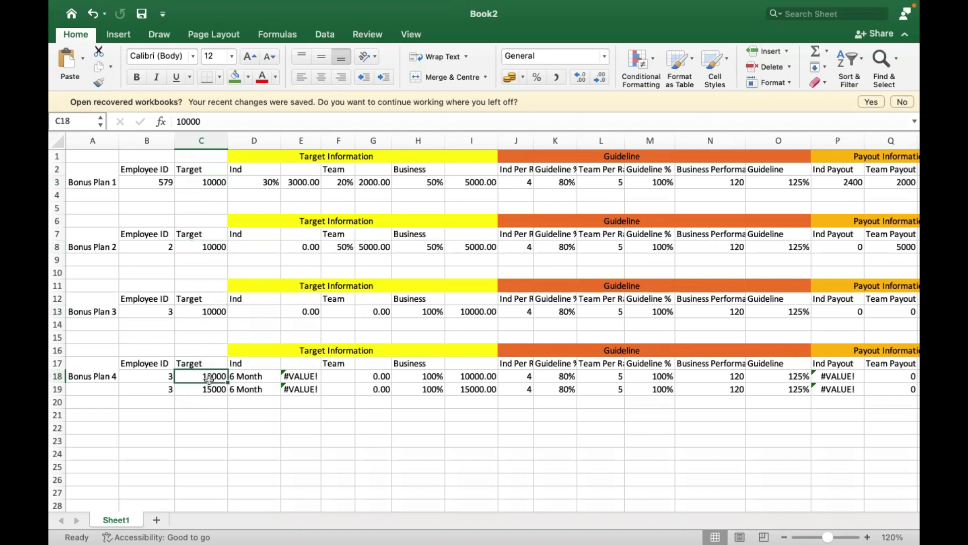
{"action": "left_click", "coordinate": [210, 392]}
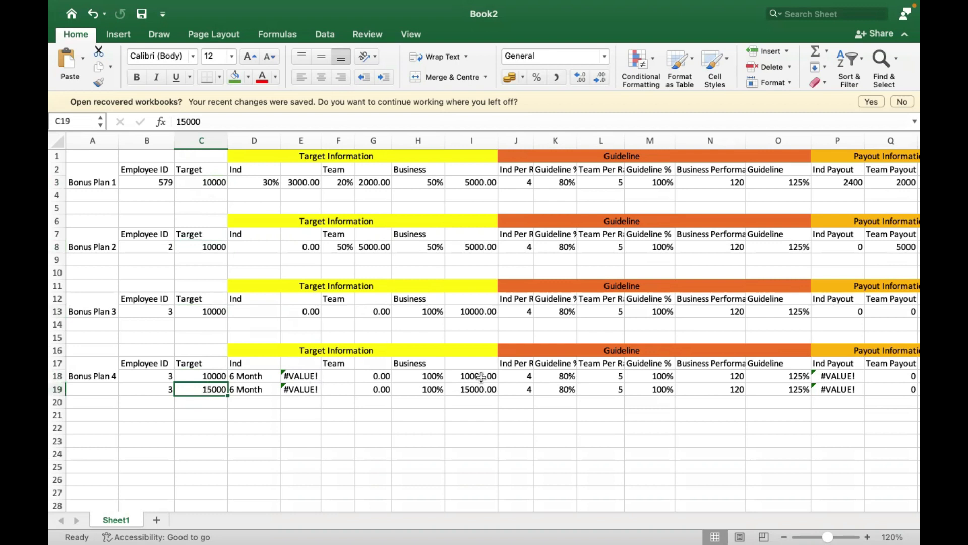
{"action": "key", "text": "super+s"}
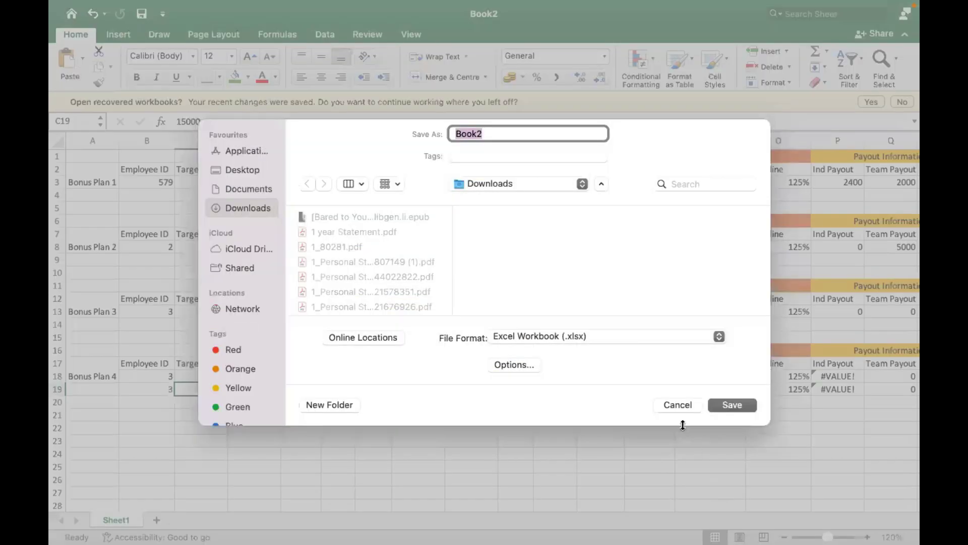